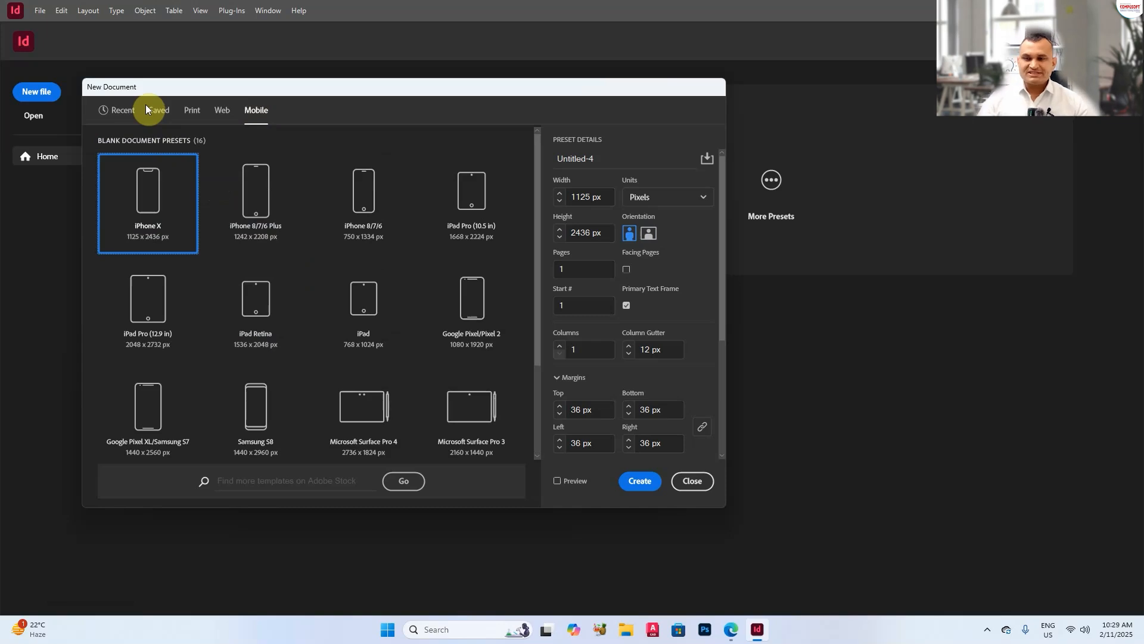
Select the Letter print preset, try landscape orientation, and return the page to portrait
{"action": "left_click", "coordinate": [192, 112]}
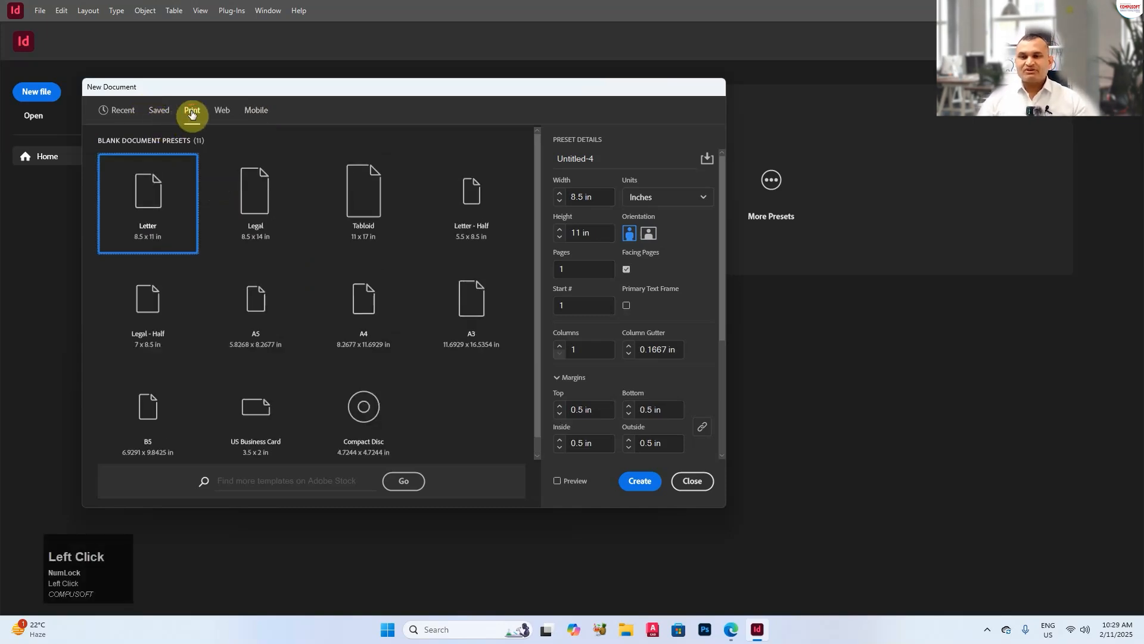
{"action": "left_click", "coordinate": [179, 226]}
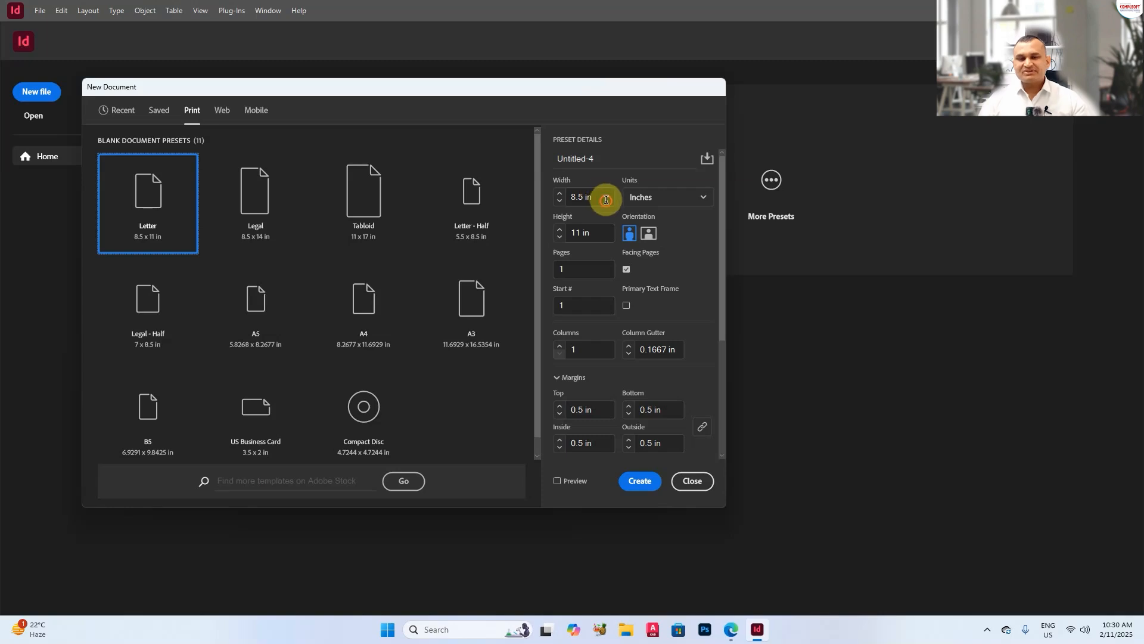
{"action": "left_click", "coordinate": [566, 200]}
{"action": "left_click_drag", "start_coordinate": [608, 201], "coordinate": [567, 196]}
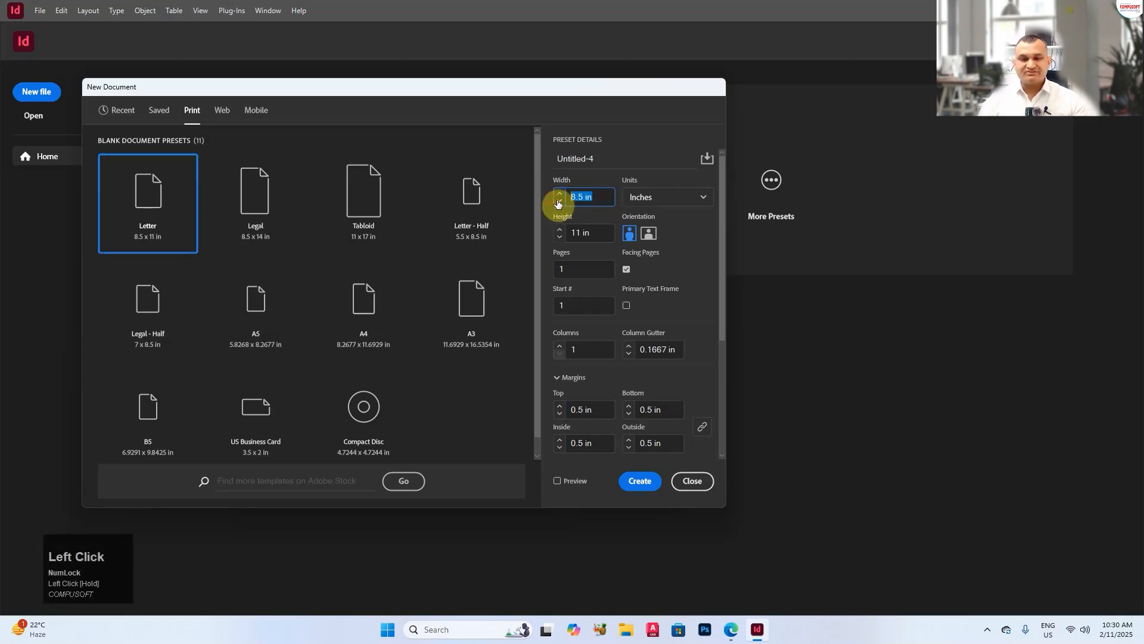
{"action": "left_click_drag", "start_coordinate": [588, 238], "coordinate": [542, 232]}
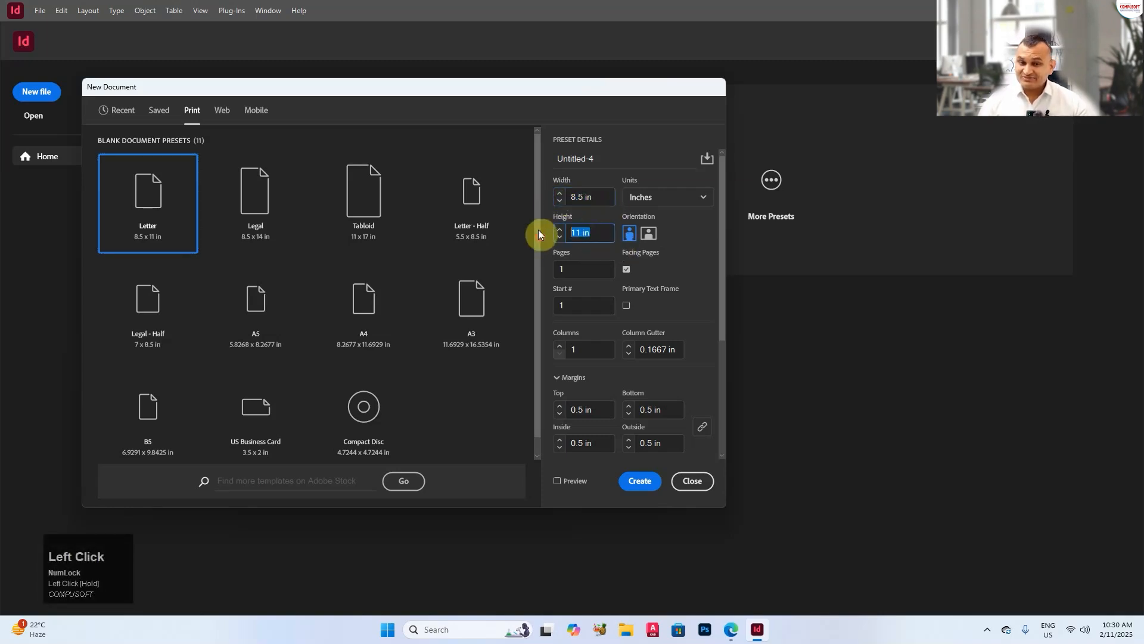
{"action": "left_click", "coordinate": [649, 233]}
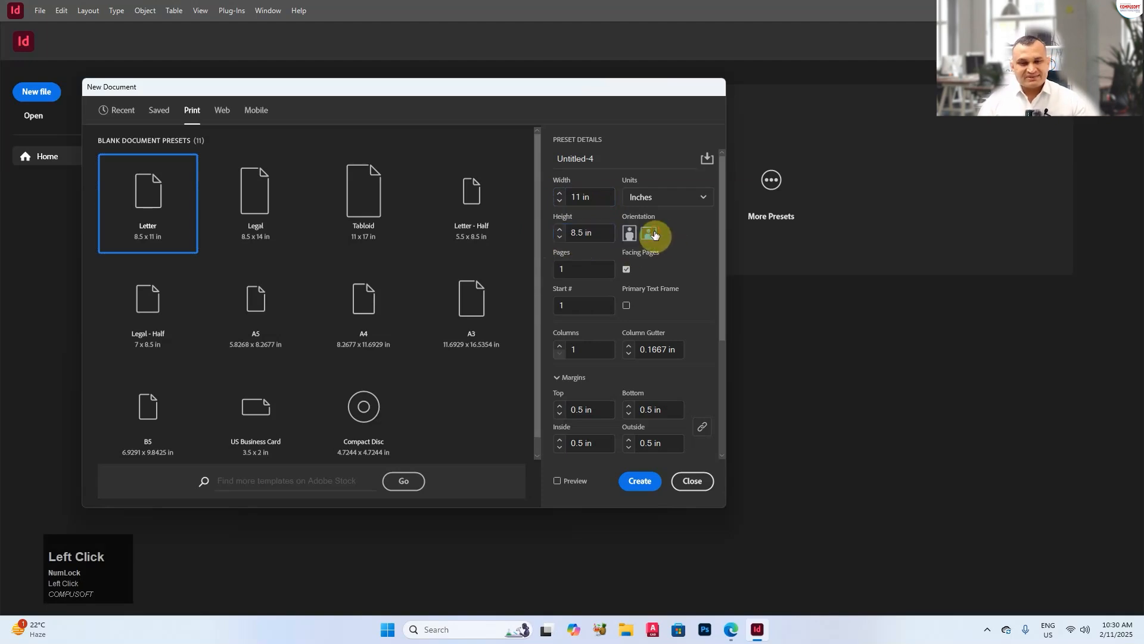
{"action": "left_click", "coordinate": [631, 236]}
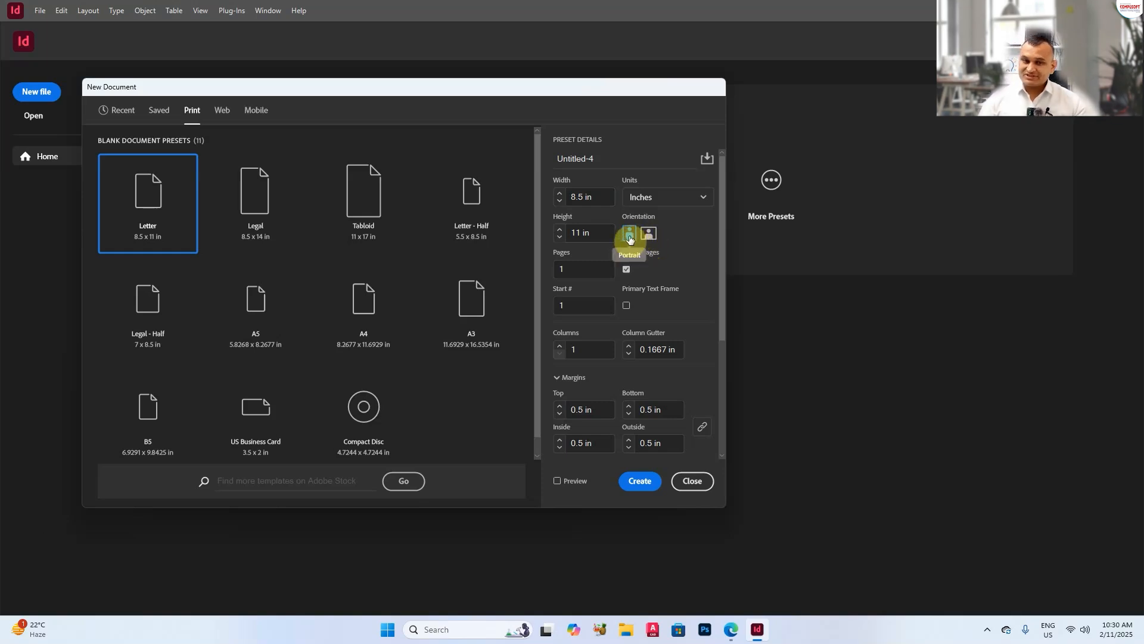
Review the available measurement units, keep Inches, and close the new document setup without creating a file
{"action": "left_click", "coordinate": [656, 197]}
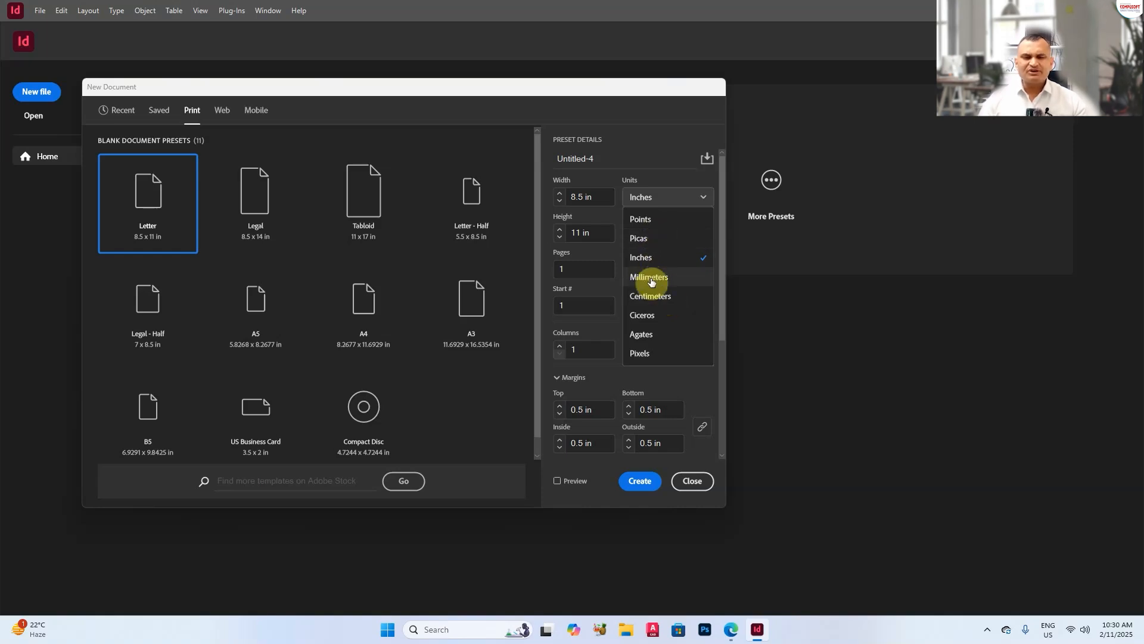
{"action": "left_click", "coordinate": [656, 200]}
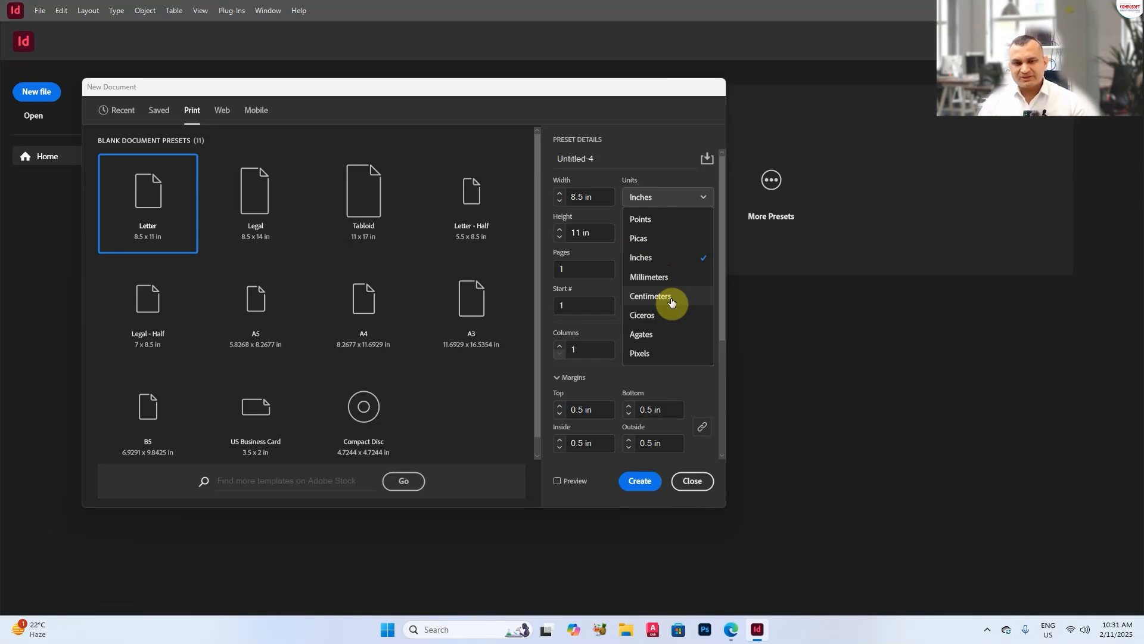
{"action": "left_click", "coordinate": [662, 258]}
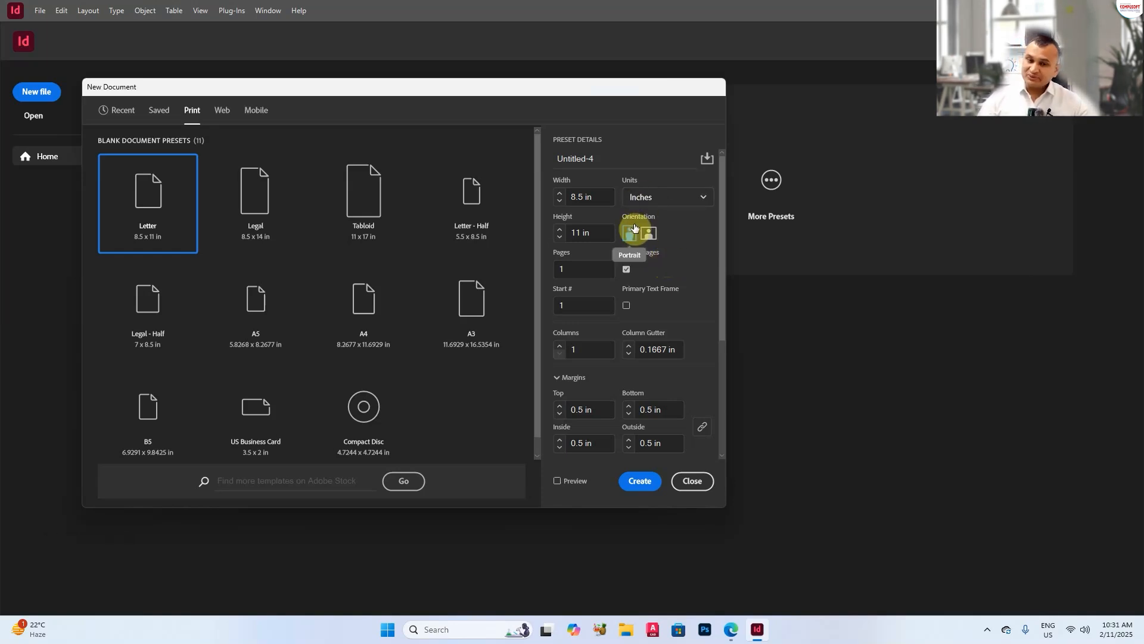
{"action": "left_click", "coordinate": [691, 482]}
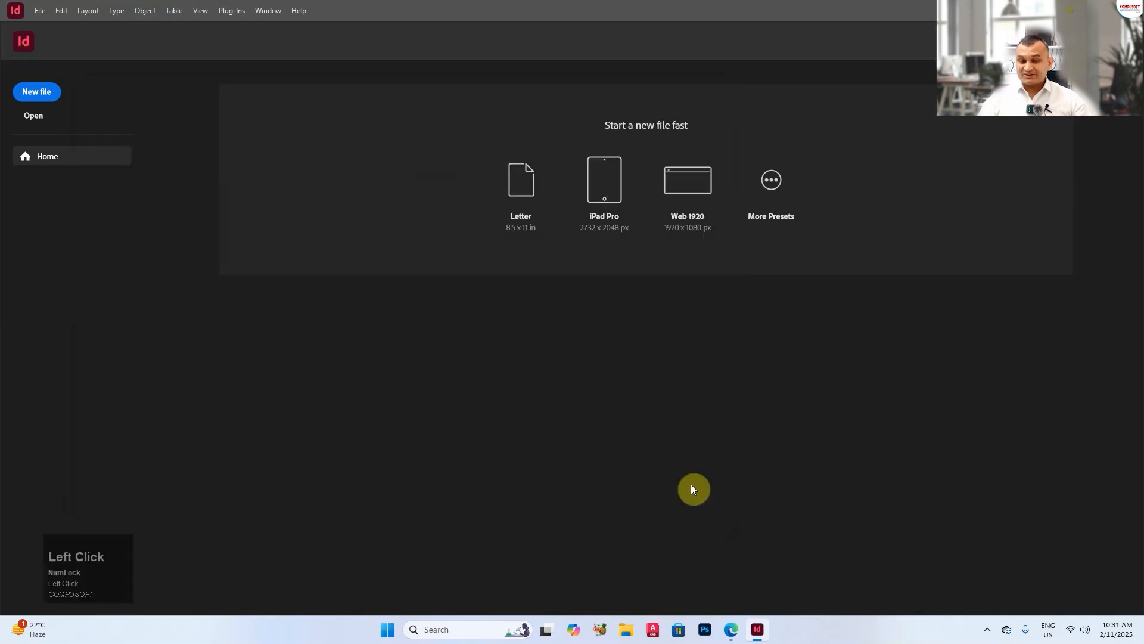
Examine the horizontal and vertical ruler unit options in the Units & Increments preferences, and cancel without changes
{"action": "left_click", "coordinate": [61, 11]}
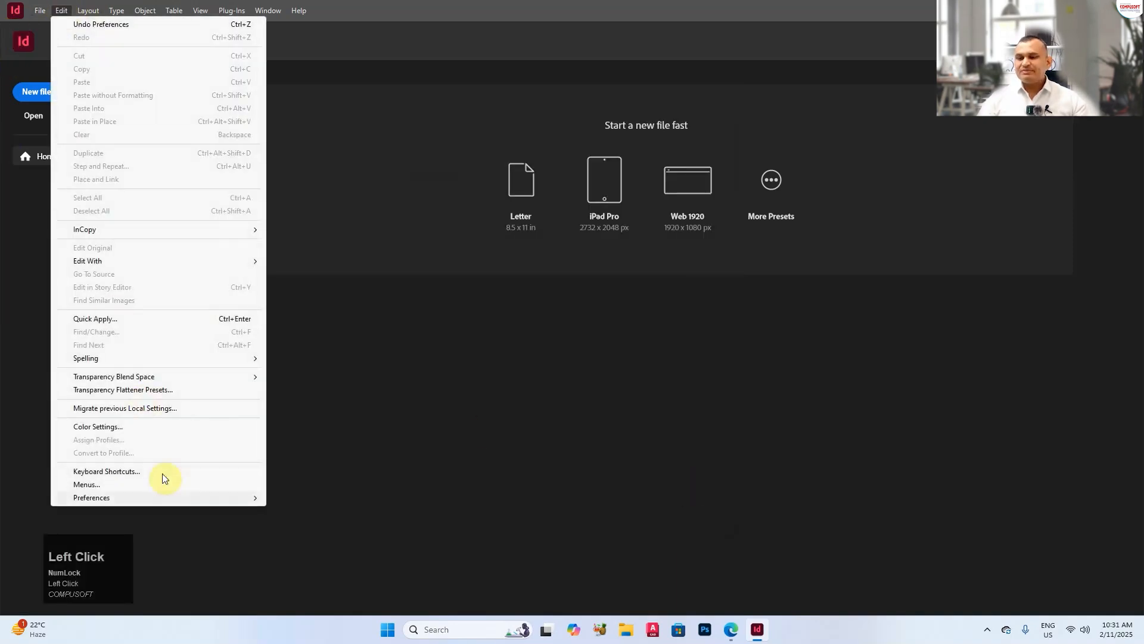
{"action": "mouse_move", "coordinate": [192, 500]}
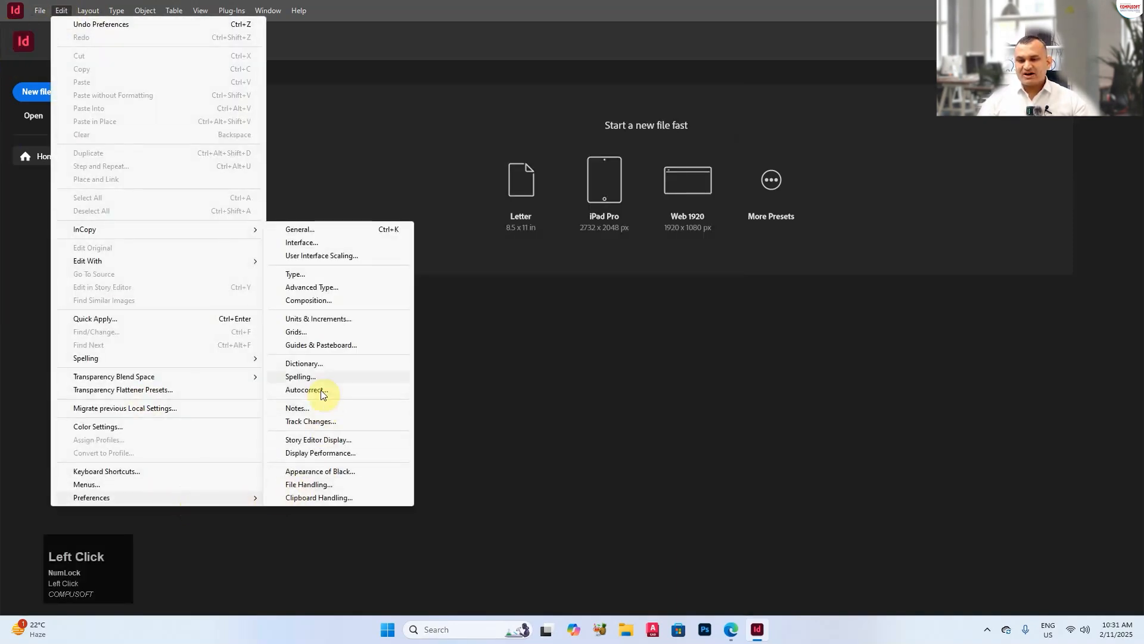
{"action": "left_click", "coordinate": [353, 320]}
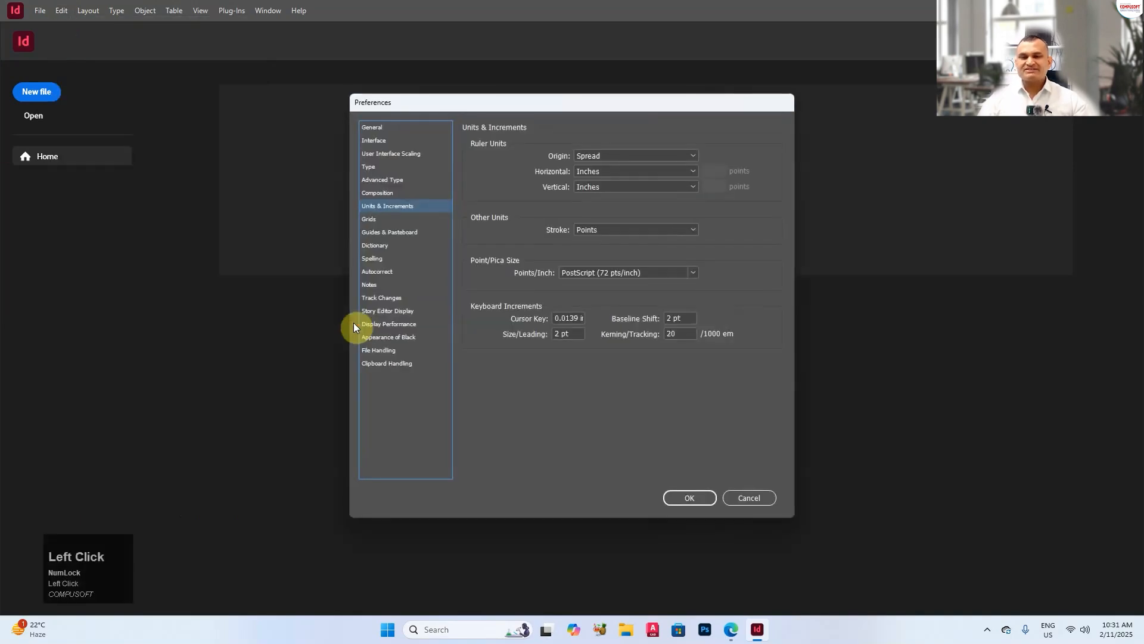
{"action": "left_click", "coordinate": [597, 173]}
{"action": "left_click", "coordinate": [597, 172]}
{"action": "left_click", "coordinate": [600, 187]}
{"action": "left_click", "coordinate": [599, 186]}
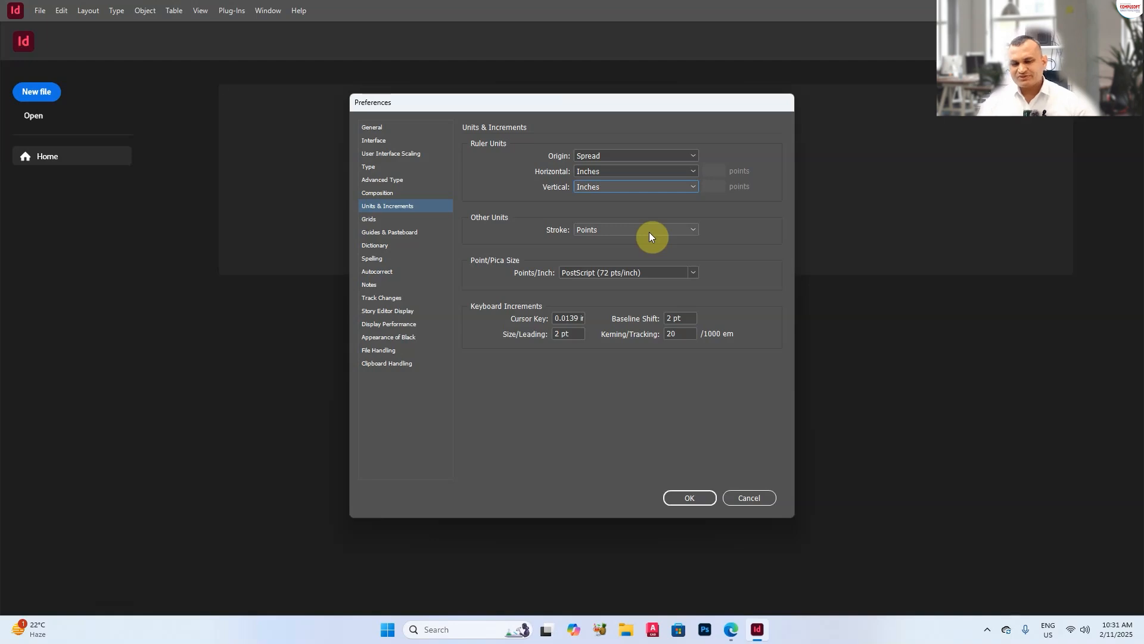
{"action": "left_click", "coordinate": [749, 496]}
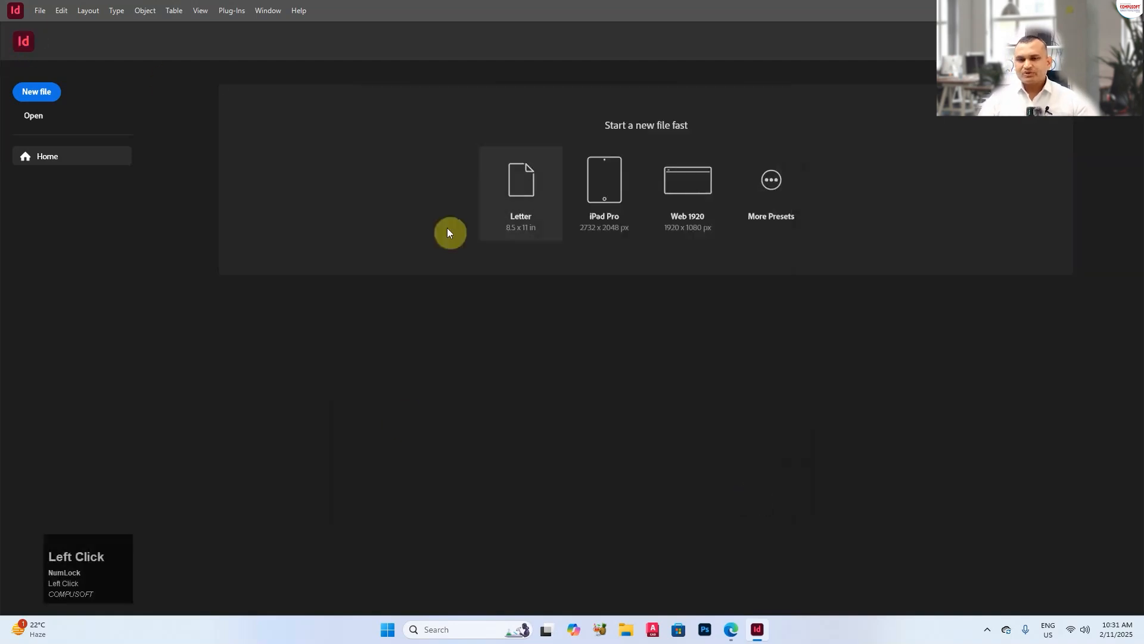
Start a new document setup from the [Default] 8.5 x 11 in preset and turn off facing pages
{"action": "left_click", "coordinate": [773, 208]}
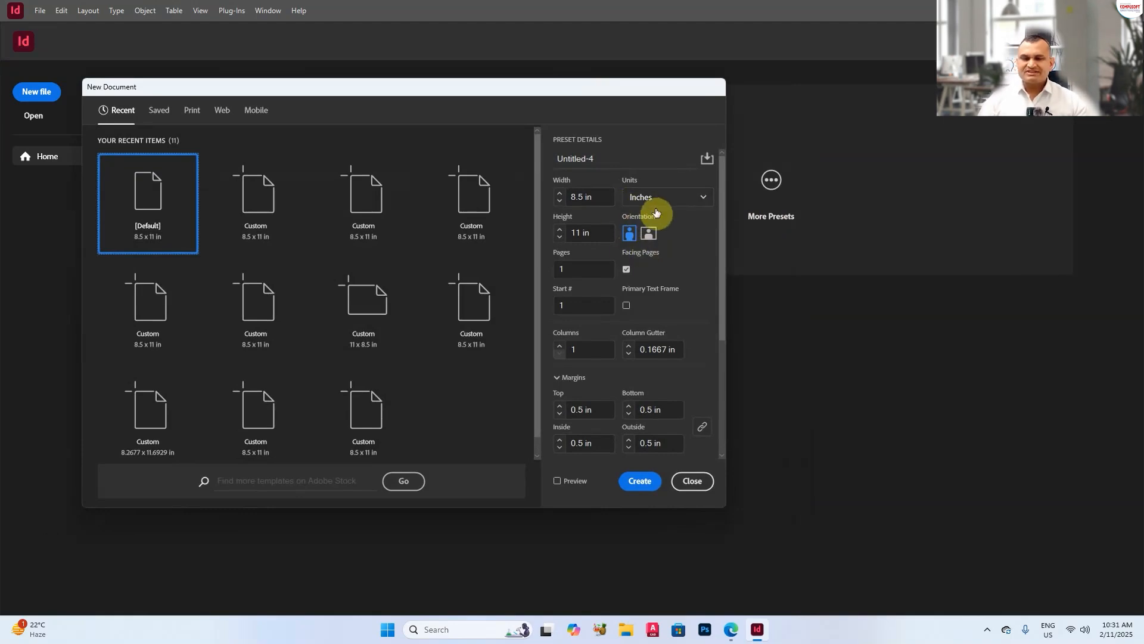
{"action": "left_click", "coordinate": [180, 220]}
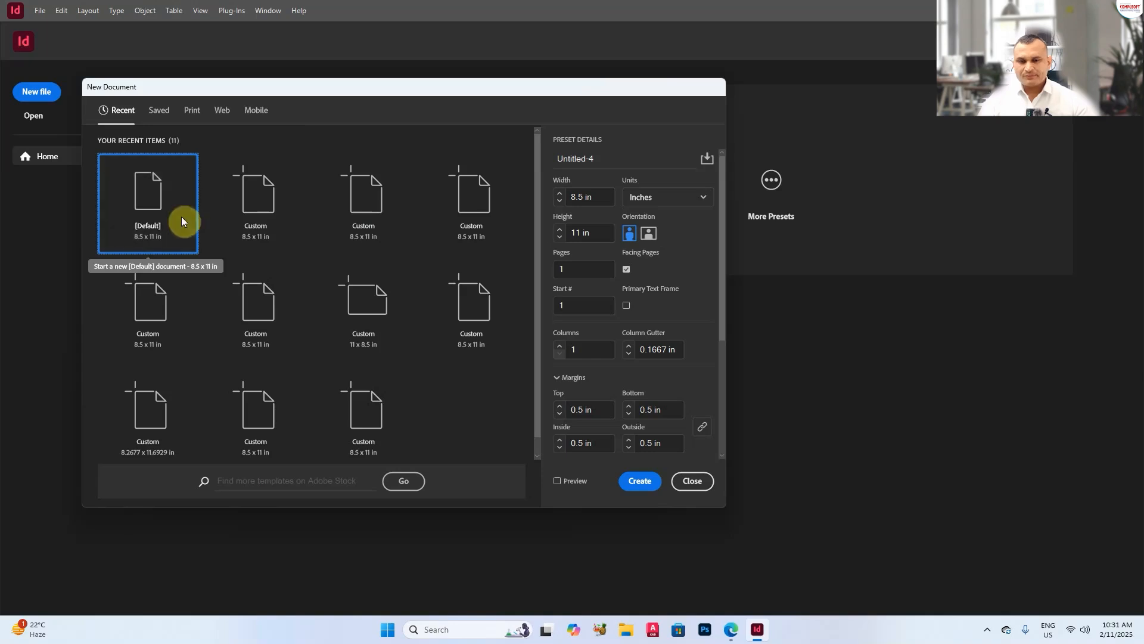
{"action": "left_click_drag", "start_coordinate": [581, 265], "coordinate": [549, 270]}
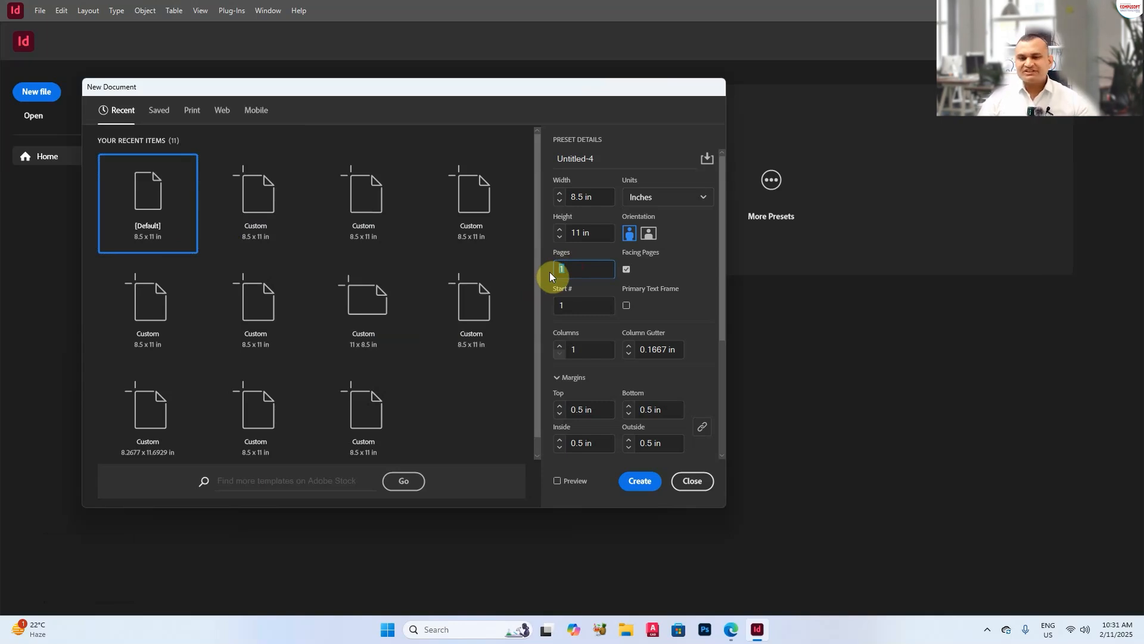
{"action": "left_click_drag", "start_coordinate": [550, 272], "coordinate": [551, 272]}
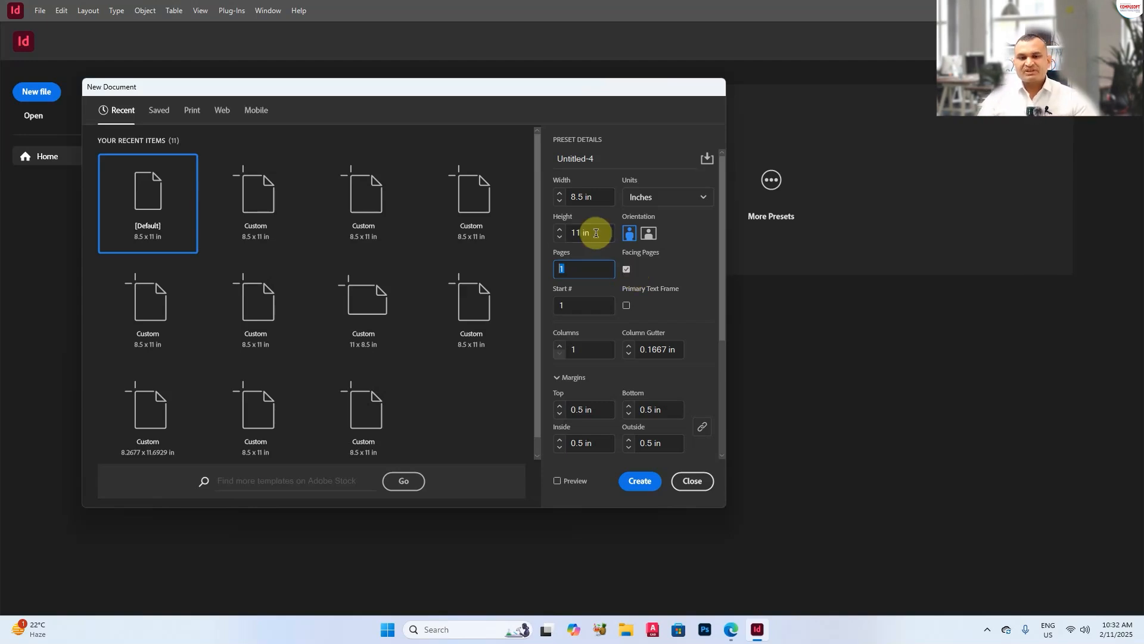
{"action": "left_click", "coordinate": [627, 270]}
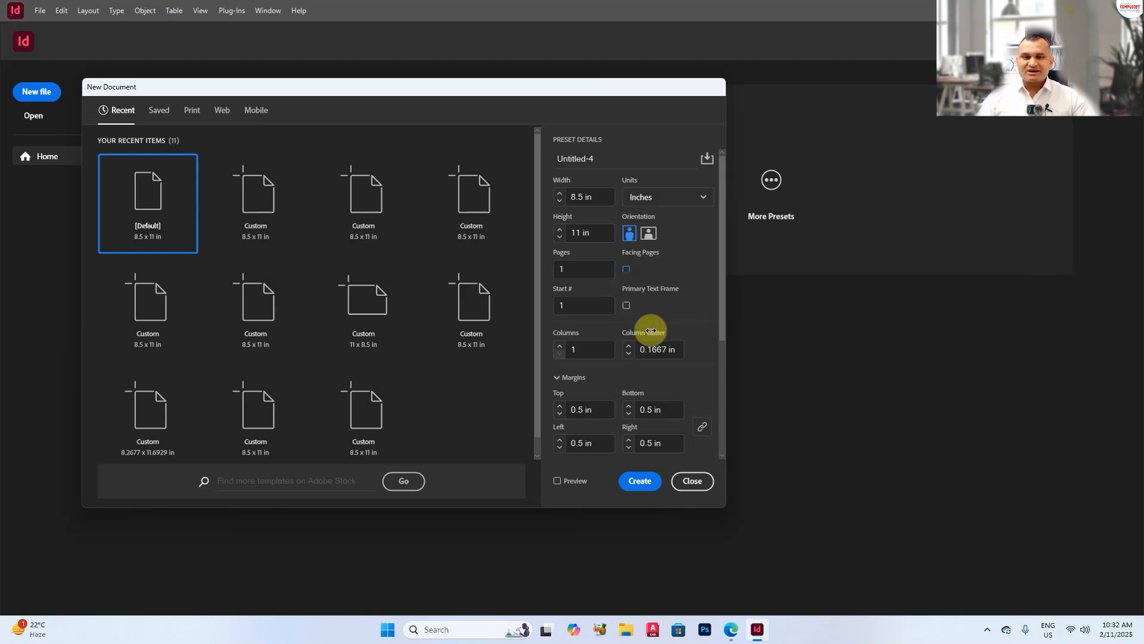
Set the document to 3 columns and turn on the preview, keeping the page visible beside the dialog
{"action": "left_click", "coordinate": [559, 347]}
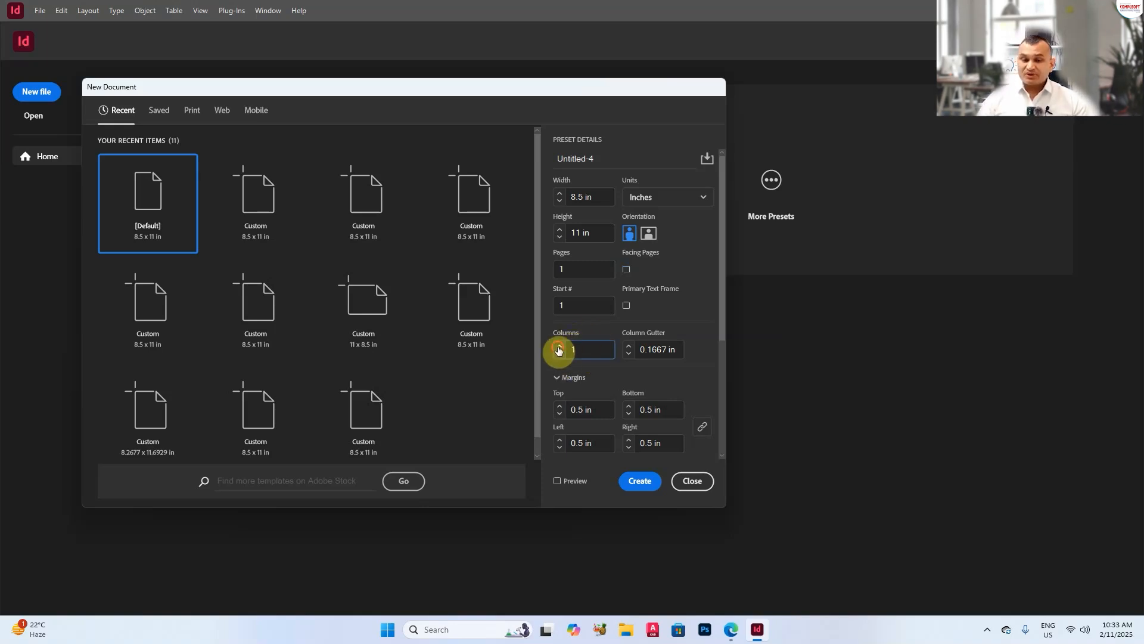
{"action": "left_click_drag", "start_coordinate": [462, 91], "coordinate": [788, 86]}
{"action": "left_click", "coordinate": [892, 467]}
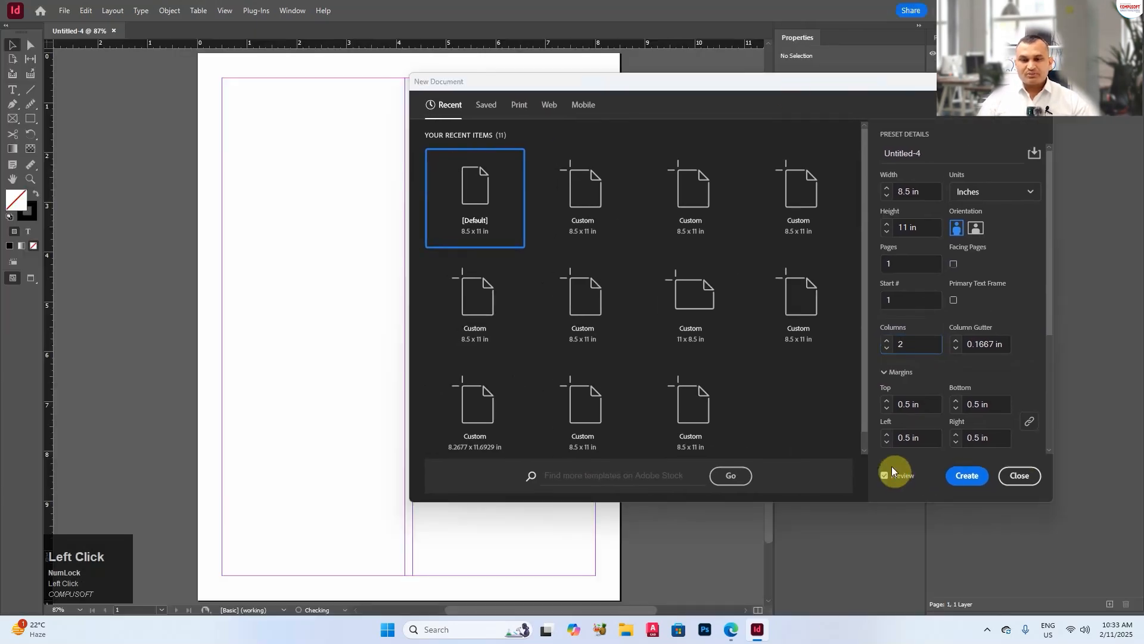
{"action": "left_click_drag", "start_coordinate": [632, 84], "coordinate": [683, 80]}
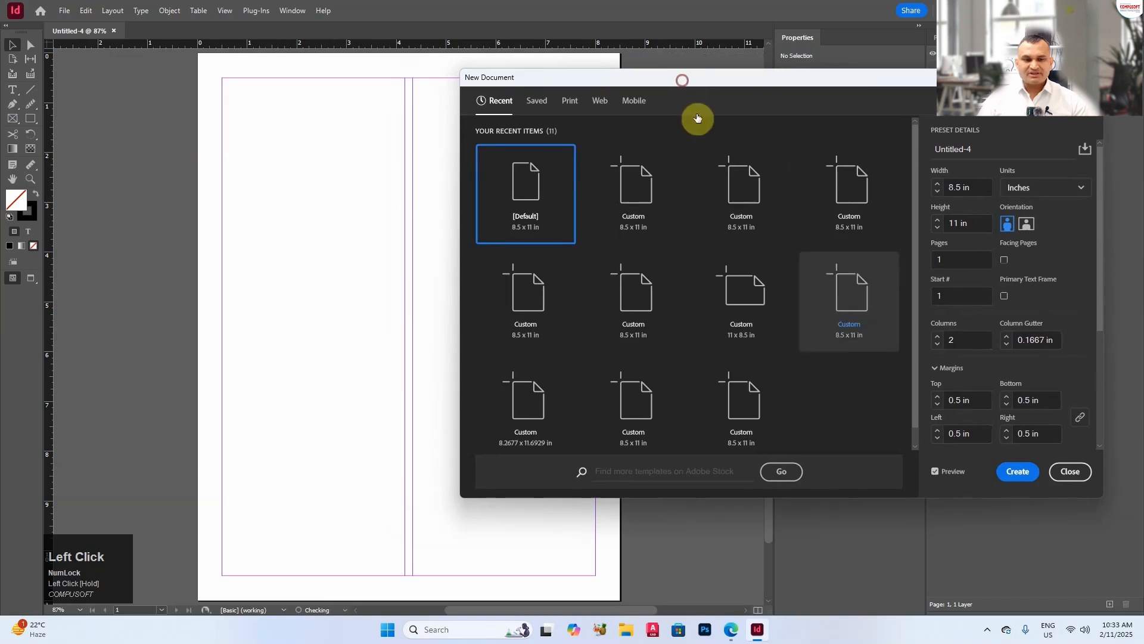
{"action": "left_click", "coordinate": [937, 335]}
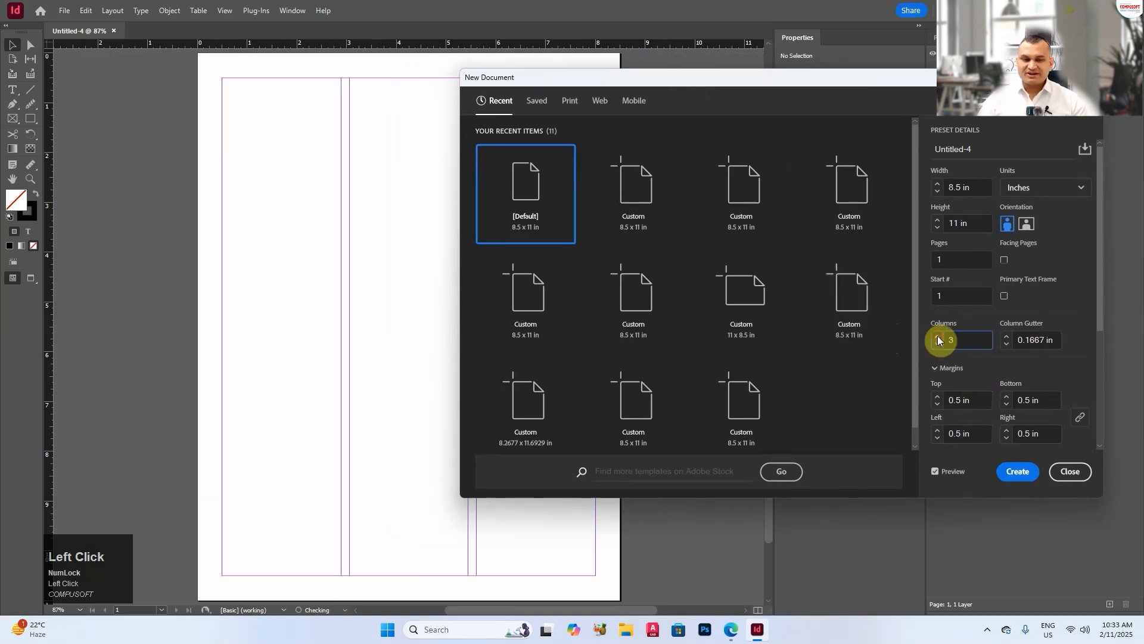
{"action": "left_click", "coordinate": [938, 336]}
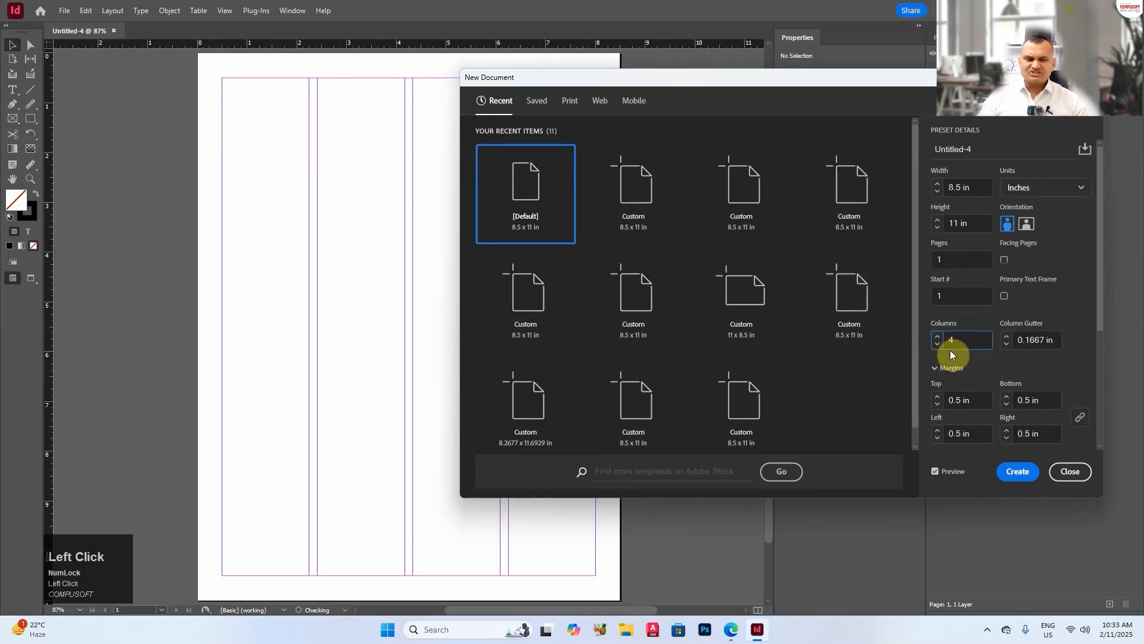
{"action": "left_click", "coordinate": [937, 343]}
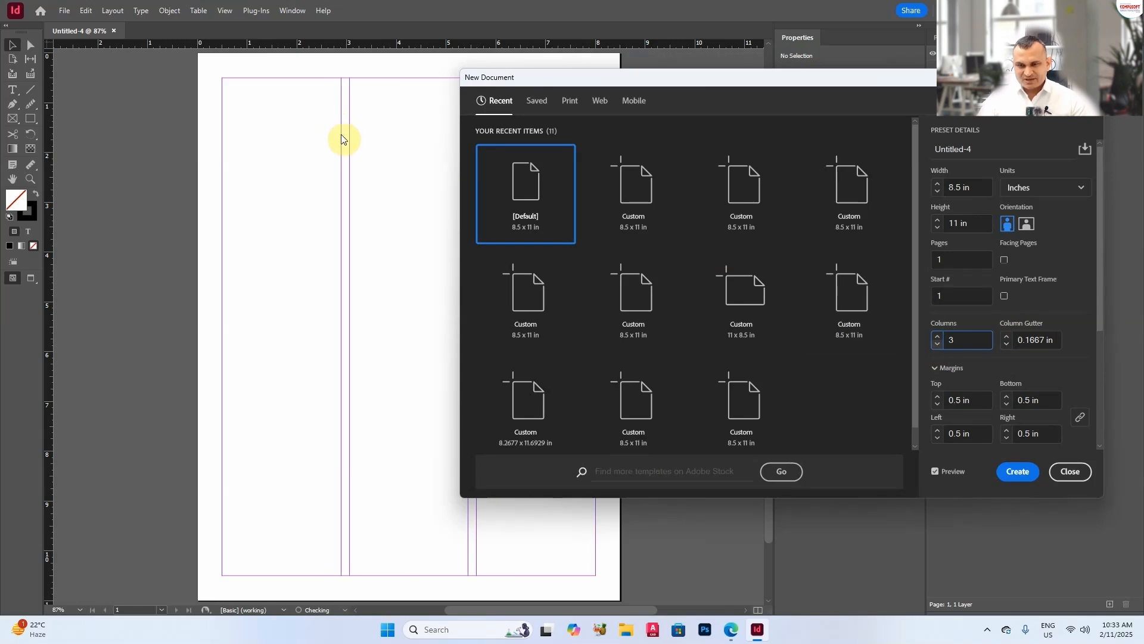
Set the column gutter to 0.25 in
{"action": "left_click", "coordinate": [1006, 337]}
{"action": "left_click", "coordinate": [1005, 338]}
{"action": "left_click", "coordinate": [1009, 346]}
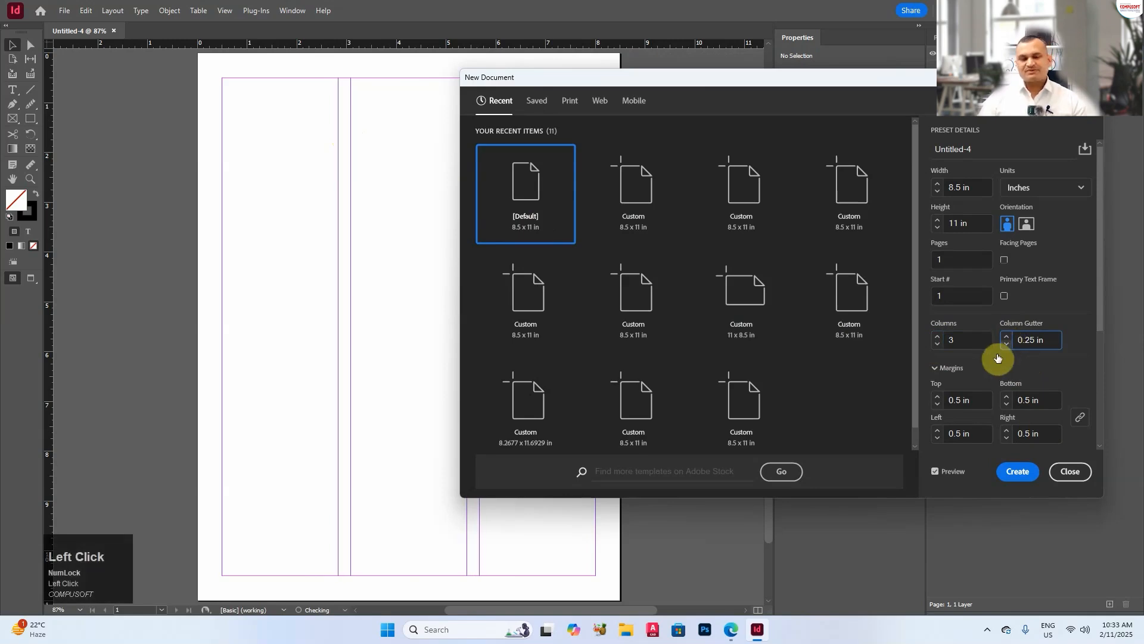
Try 0.75 in margins on all four sides and return them to 0.5 in
{"action": "scroll", "coordinate": [965, 331], "scroll_direction": "down", "scroll_amount": 1}
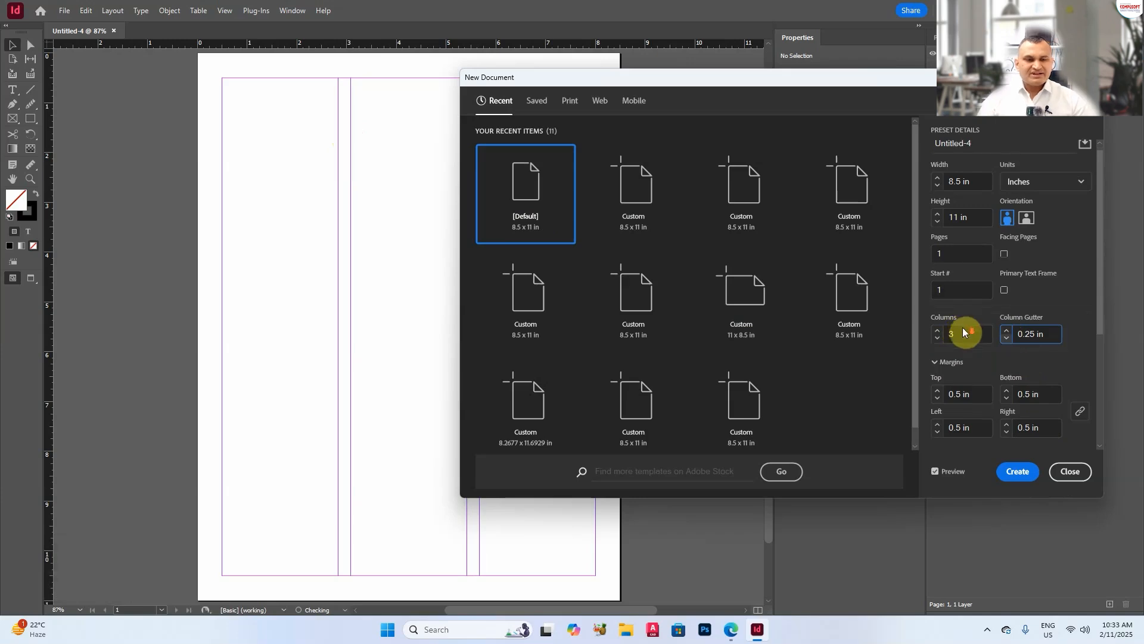
{"action": "scroll", "coordinate": [965, 335], "scroll_direction": "down", "scroll_amount": 3}
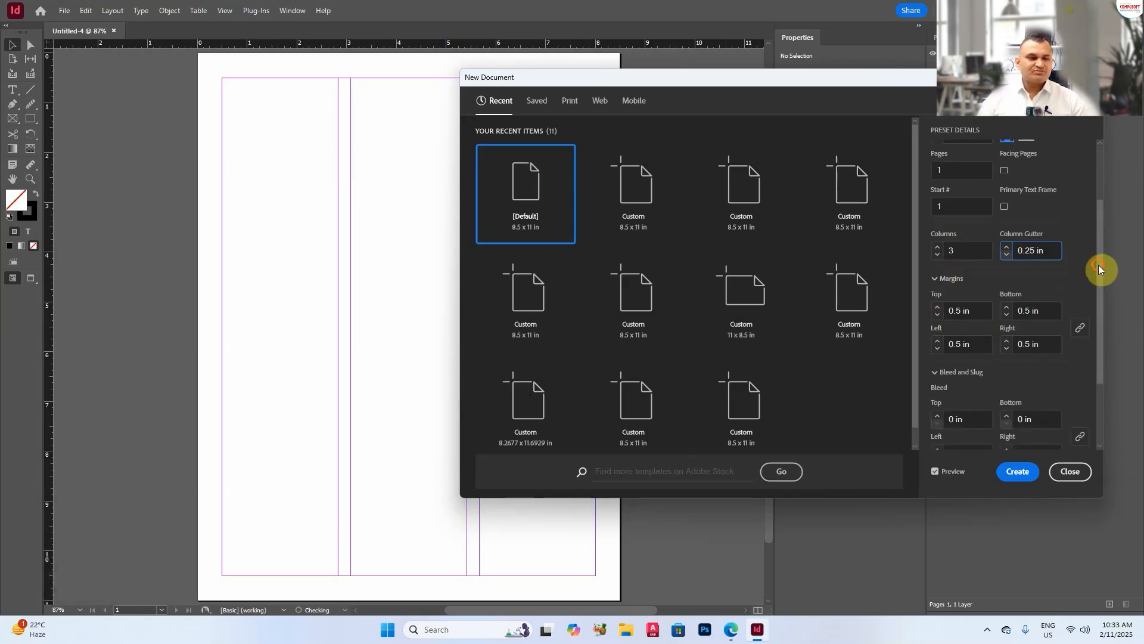
{"action": "left_click_drag", "start_coordinate": [1099, 267], "coordinate": [1106, 295]}
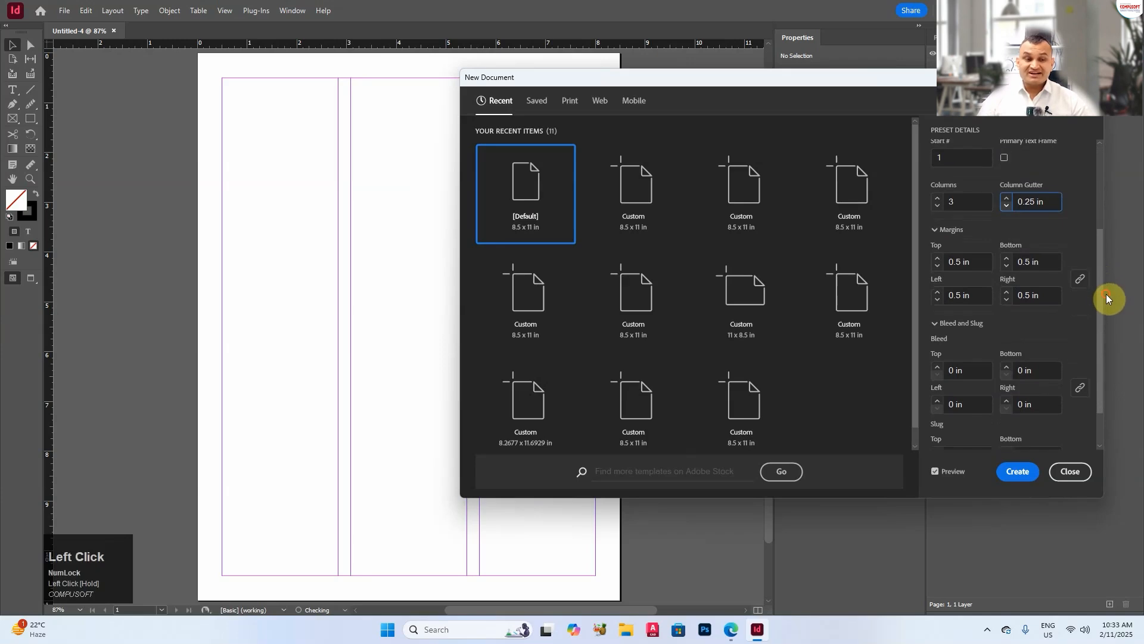
{"action": "left_click", "coordinate": [938, 259]}
{"action": "left_click", "coordinate": [938, 258]}
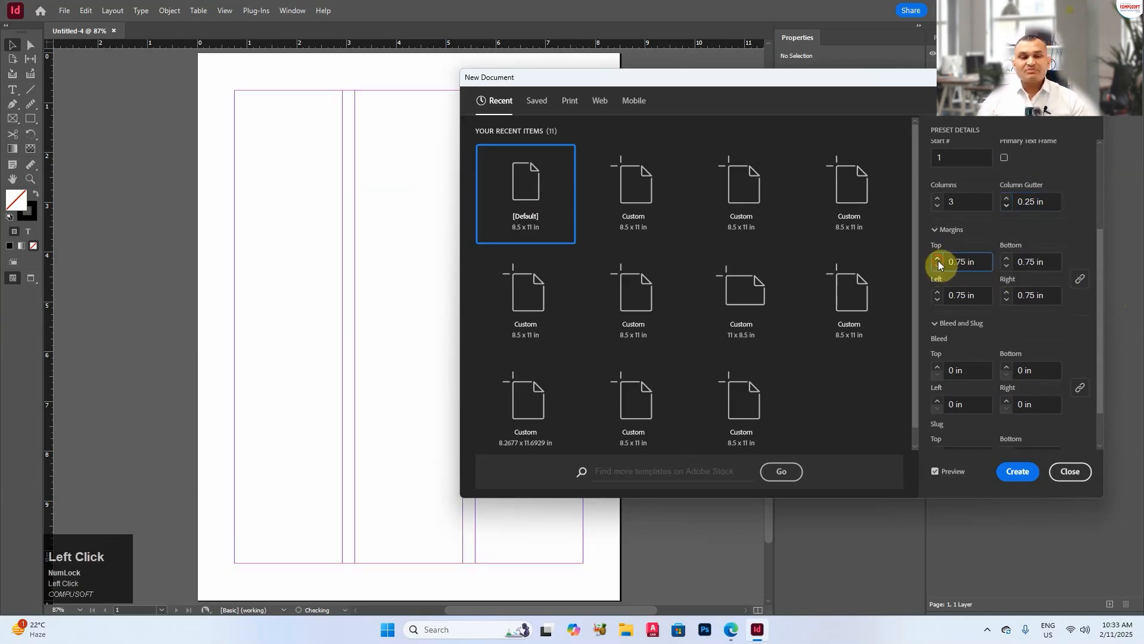
{"action": "left_click", "coordinate": [938, 266]}
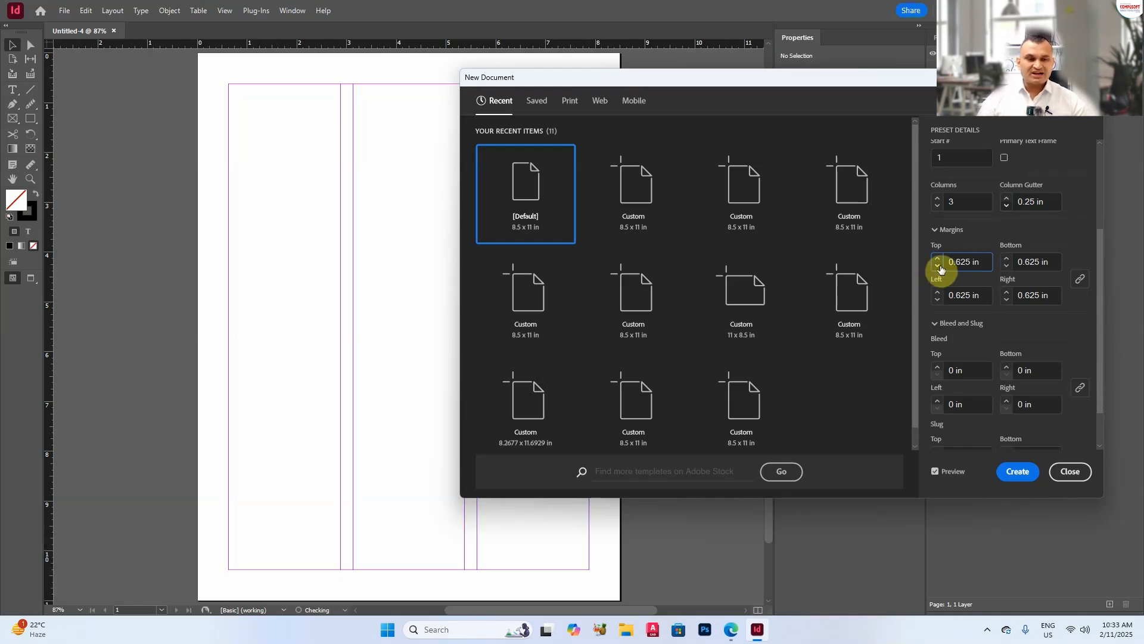
{"action": "left_click", "coordinate": [938, 266]}
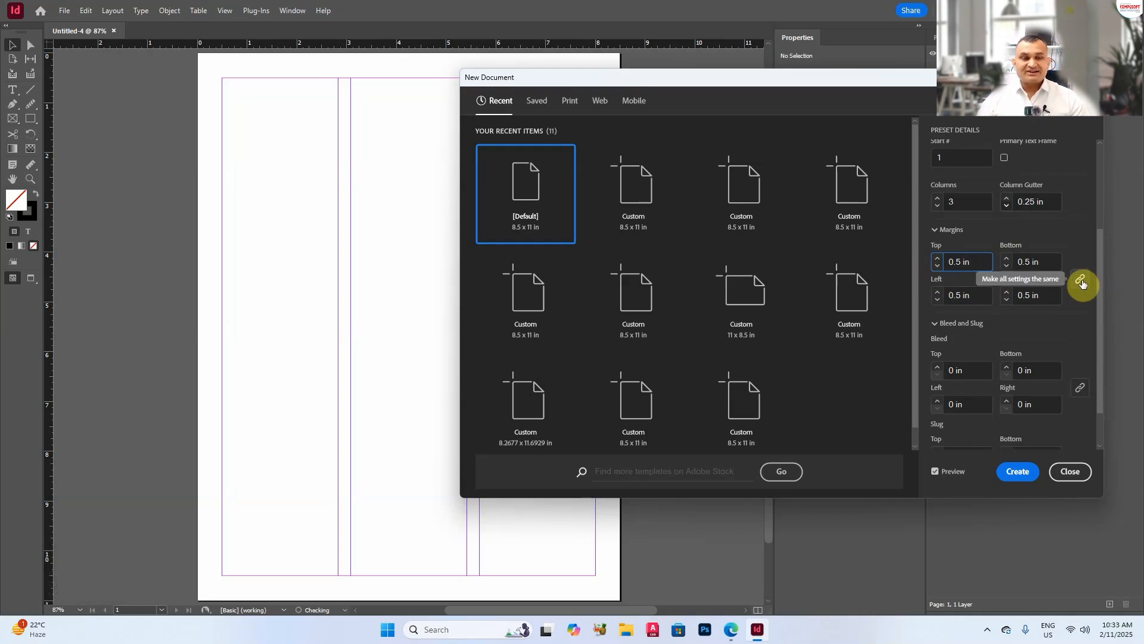
Unlink the four margin values and link them again
{"action": "left_click", "coordinate": [1083, 283]}
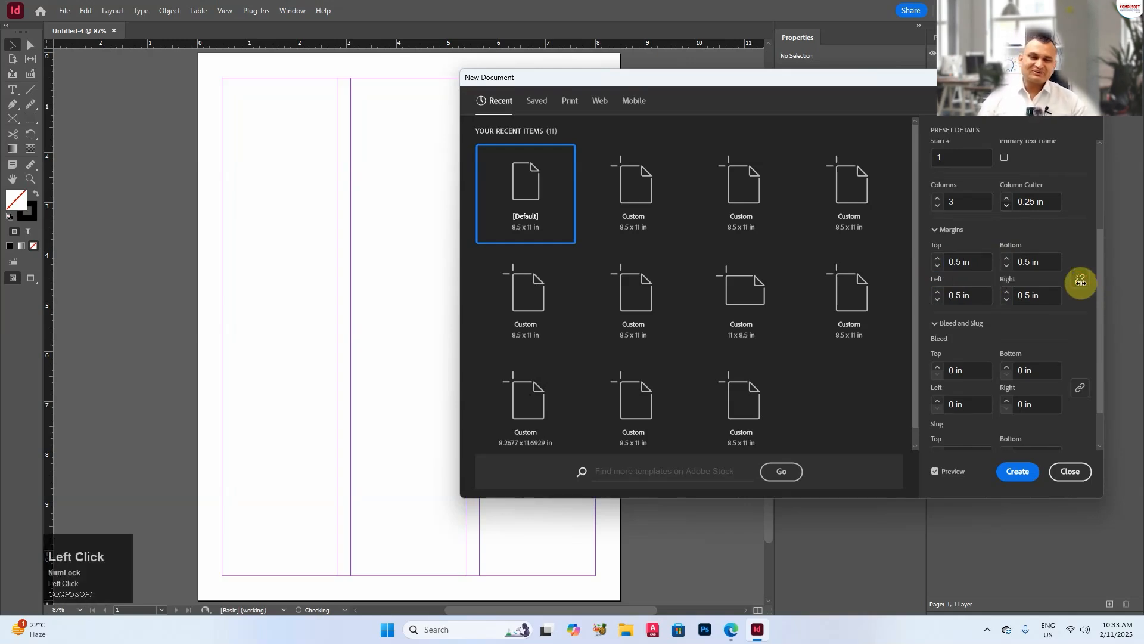
{"action": "left_click", "coordinate": [1006, 262]}
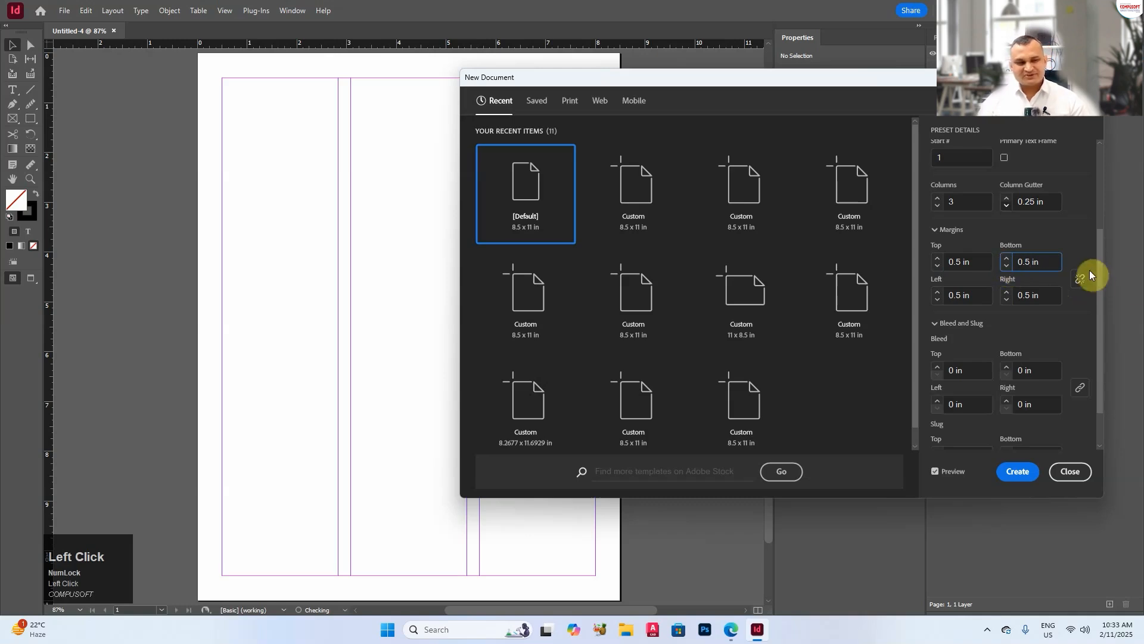
{"action": "left_click", "coordinate": [1077, 281]}
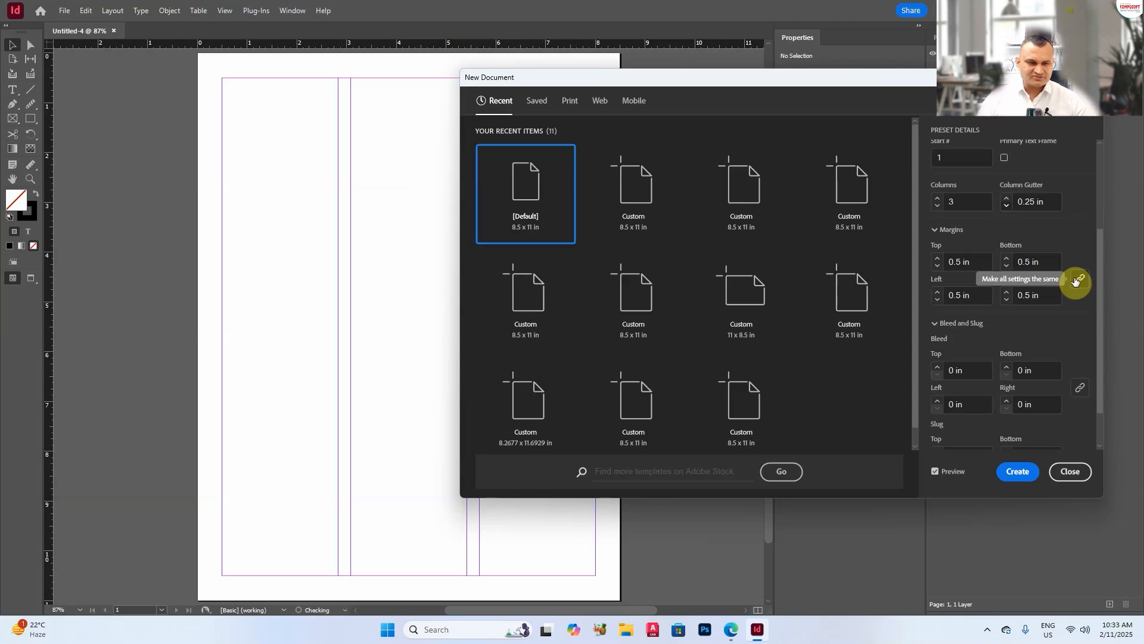
Try a 0.125 in bleed on all four sides of the document
{"action": "left_click_drag", "start_coordinate": [1100, 298], "coordinate": [1104, 328]}
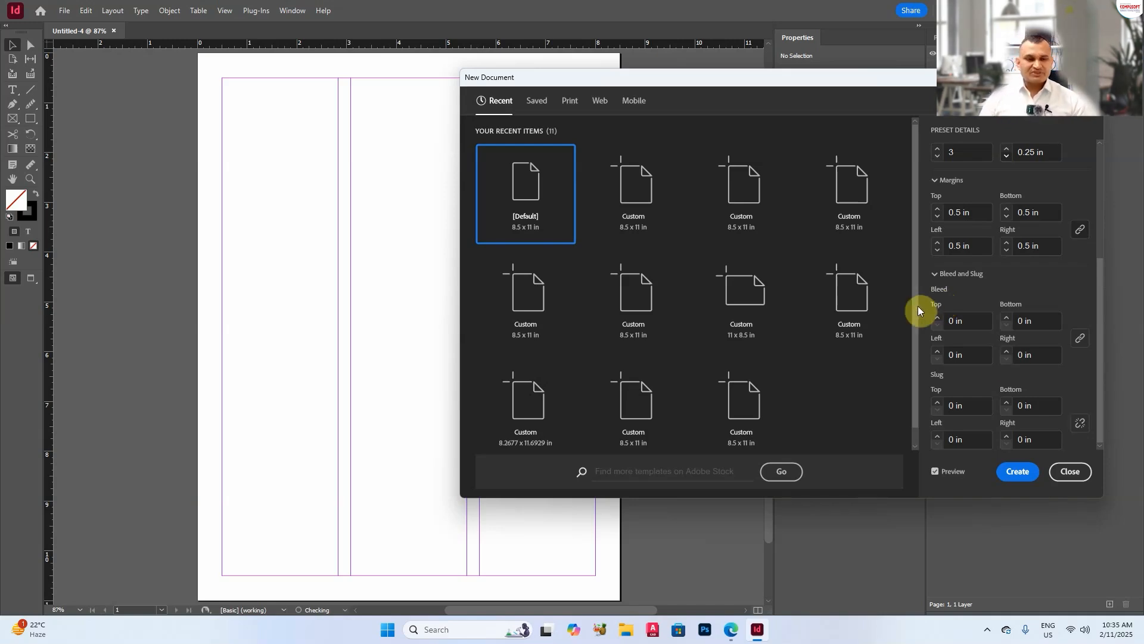
{"action": "scroll", "coordinate": [1019, 364], "scroll_direction": "down", "scroll_amount": 2}
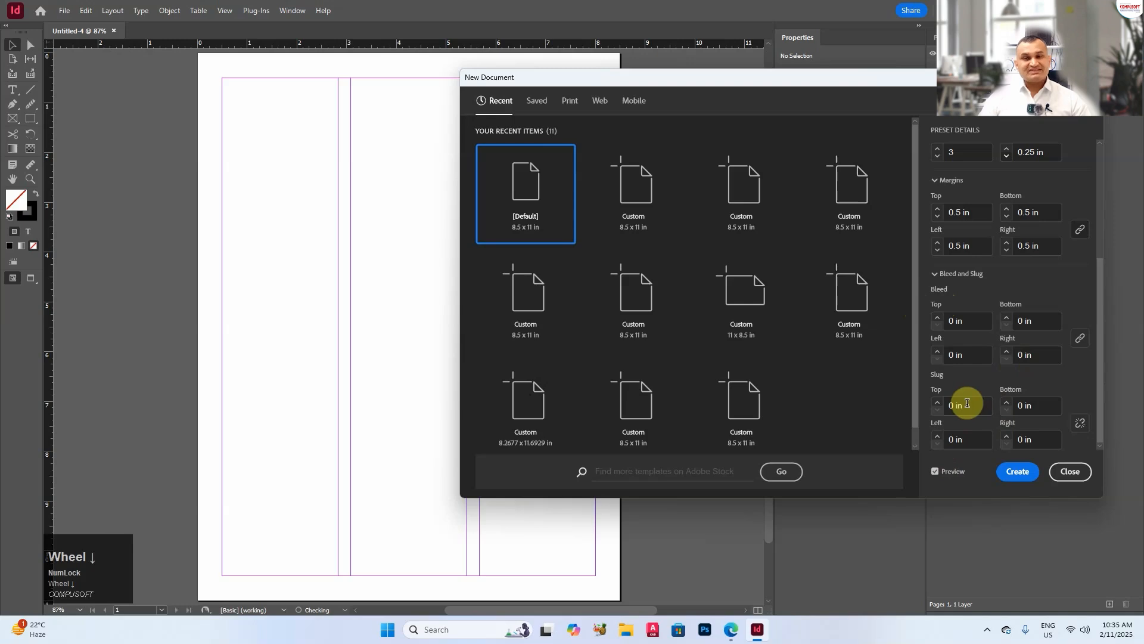
{"action": "left_click", "coordinate": [938, 317]}
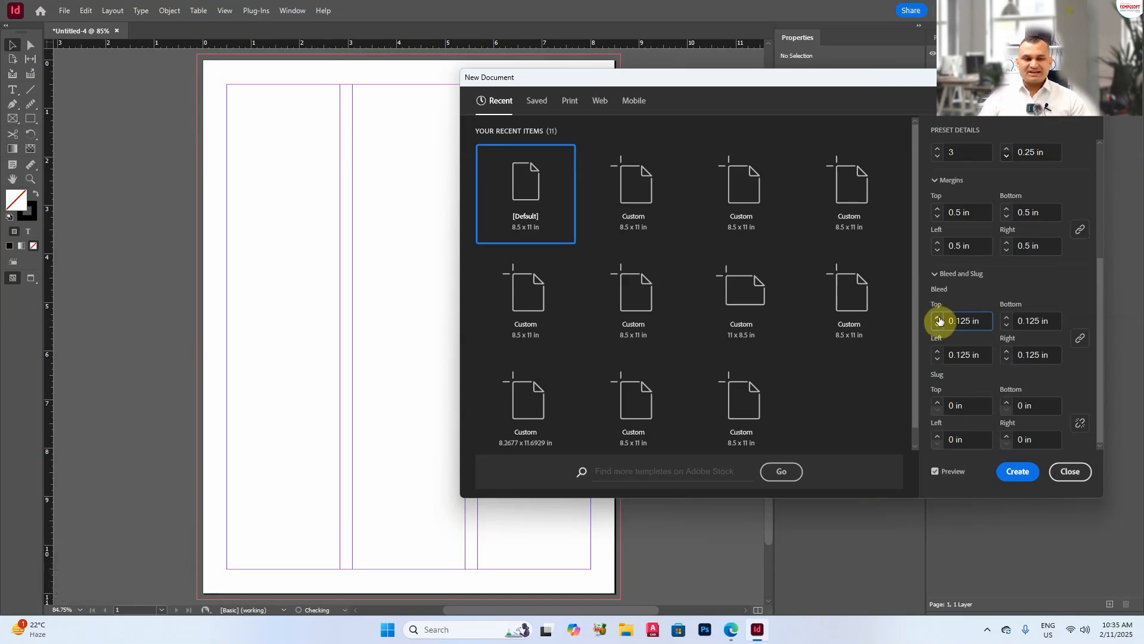
Link the slug values and try a 0.375 in slug on all four sides
{"action": "left_click", "coordinate": [938, 403]}
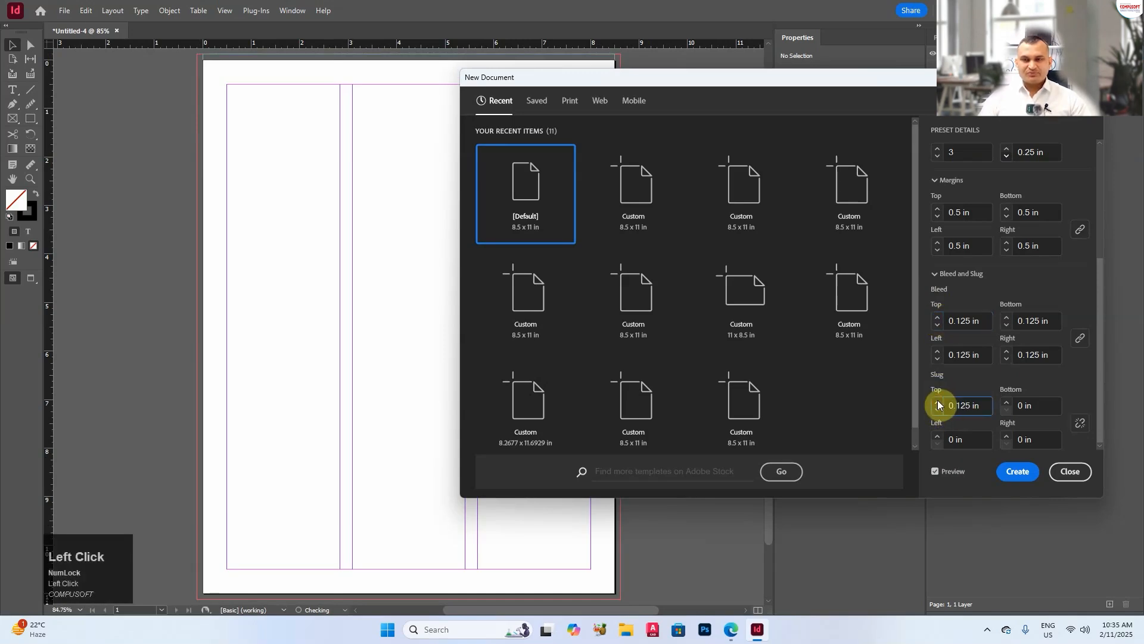
{"action": "left_click", "coordinate": [938, 403]}
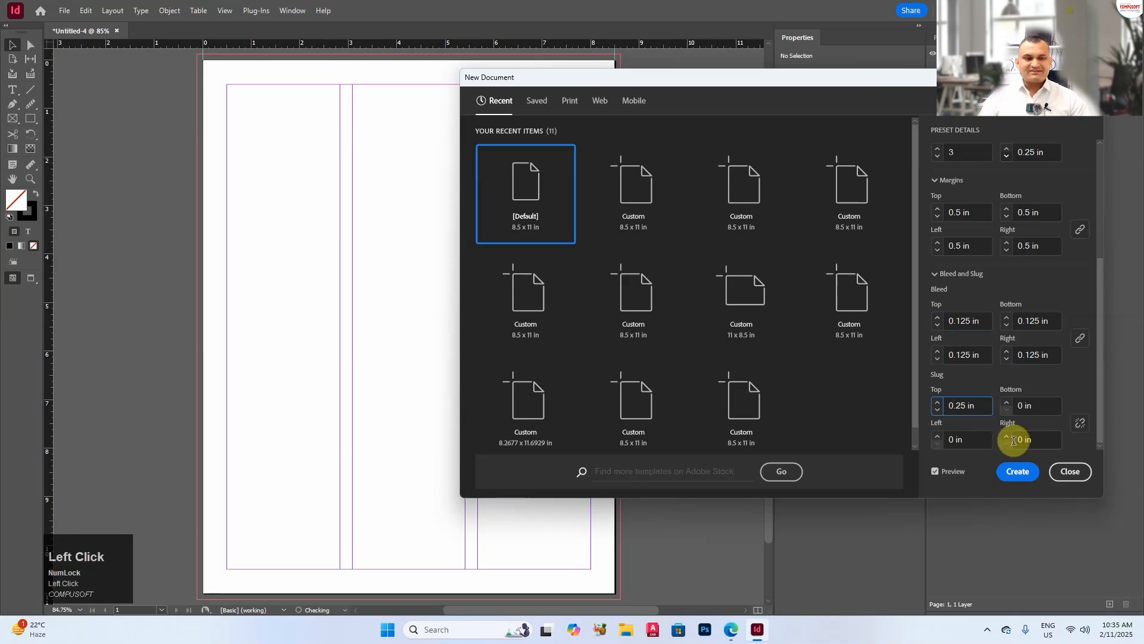
{"action": "left_click", "coordinate": [1080, 422]}
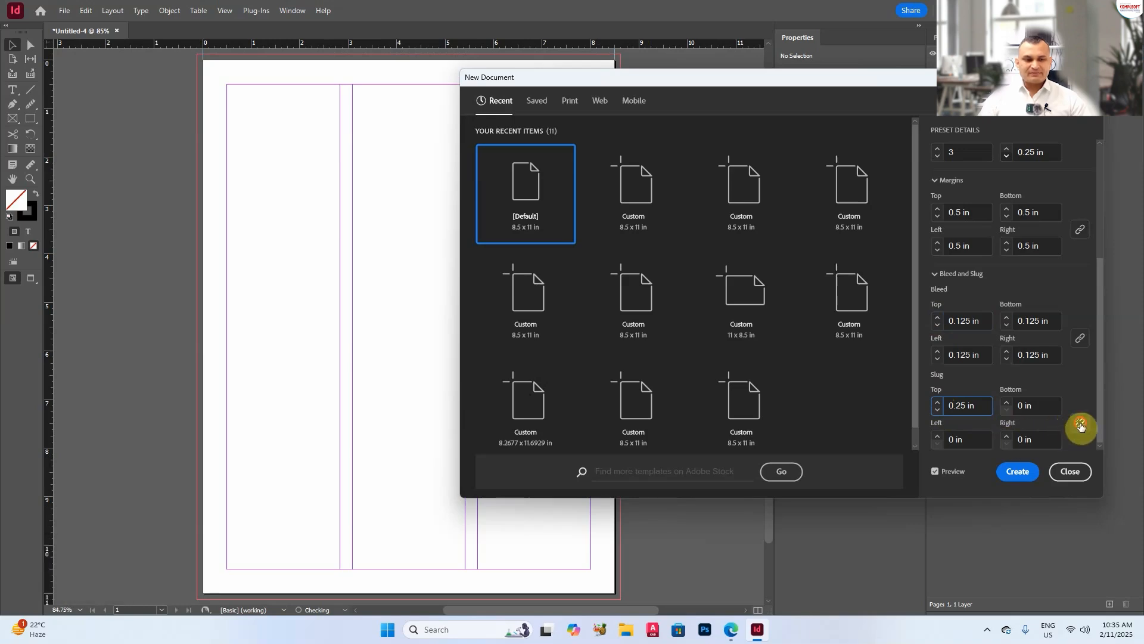
{"action": "left_click", "coordinate": [938, 404]}
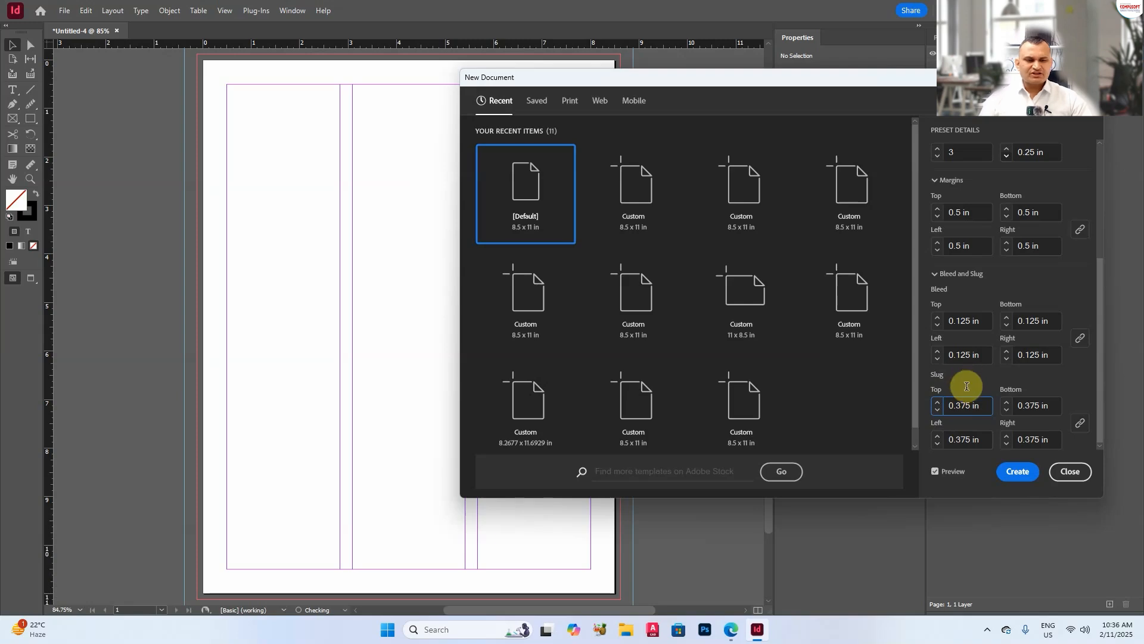
Reset the slug and the bleed to 0 in on all sides
{"action": "left_click", "coordinate": [938, 411]}
{"action": "left_click", "coordinate": [938, 411]}
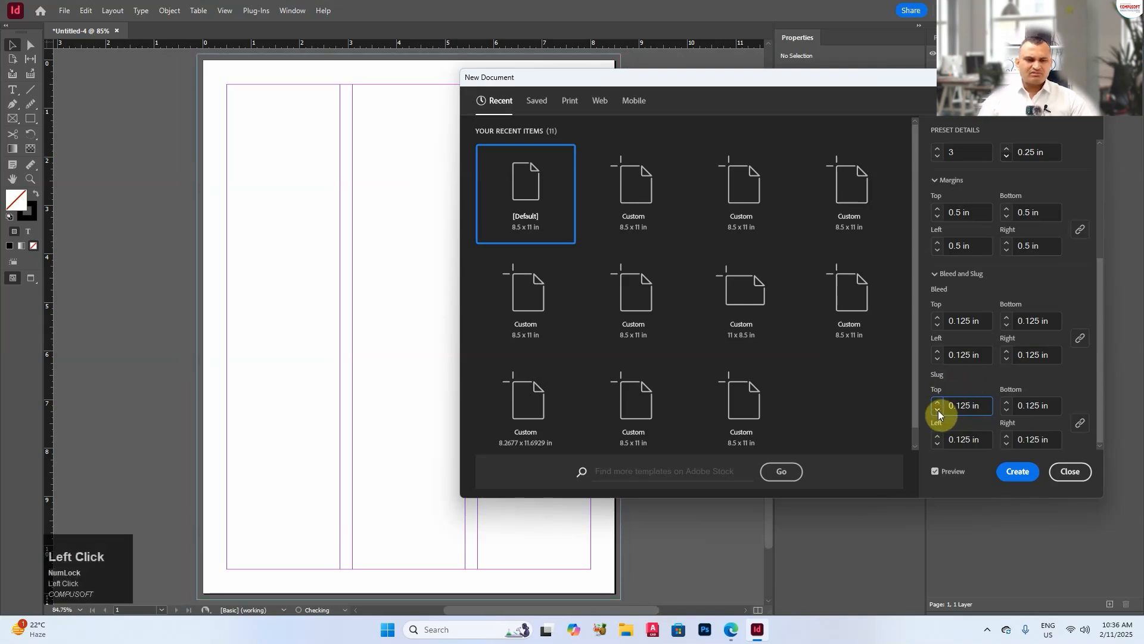
{"action": "left_click", "coordinate": [938, 411]}
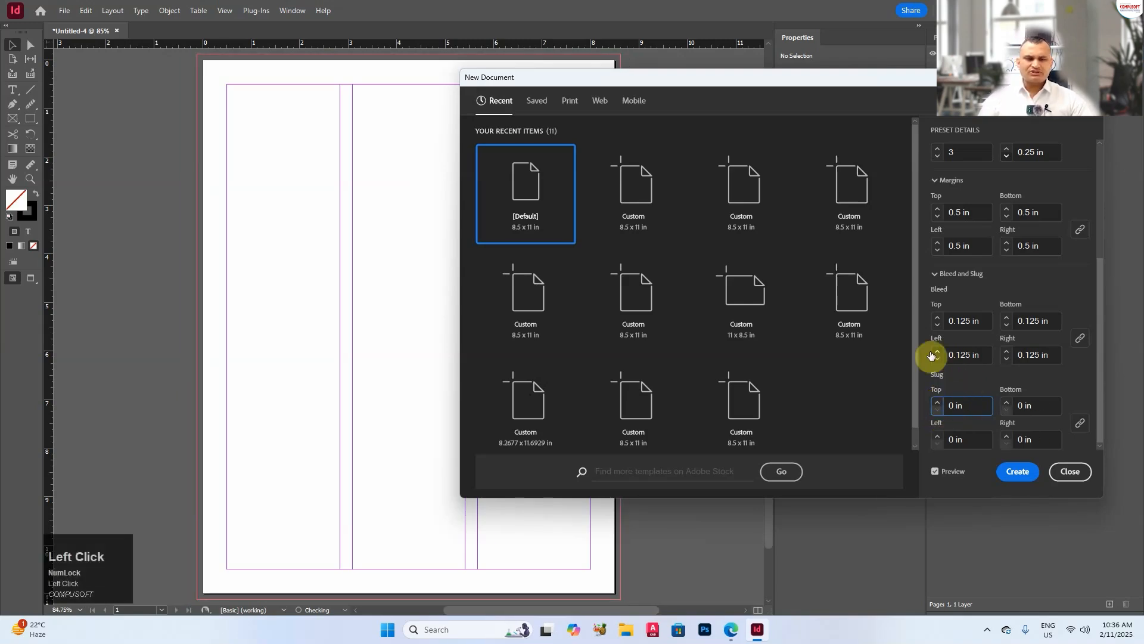
{"action": "left_click", "coordinate": [938, 325]}
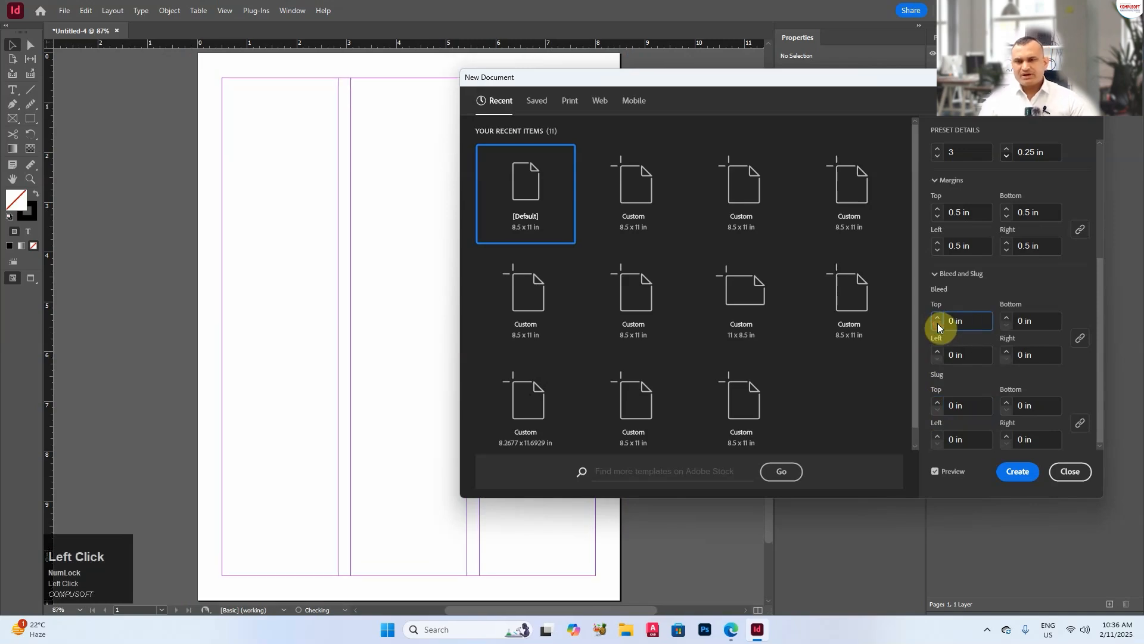
Try turning on facing pages for the new document
{"action": "scroll", "coordinate": [938, 323], "scroll_direction": "up", "scroll_amount": 2}
{"action": "scroll", "coordinate": [953, 339], "scroll_direction": "up", "scroll_amount": 4}
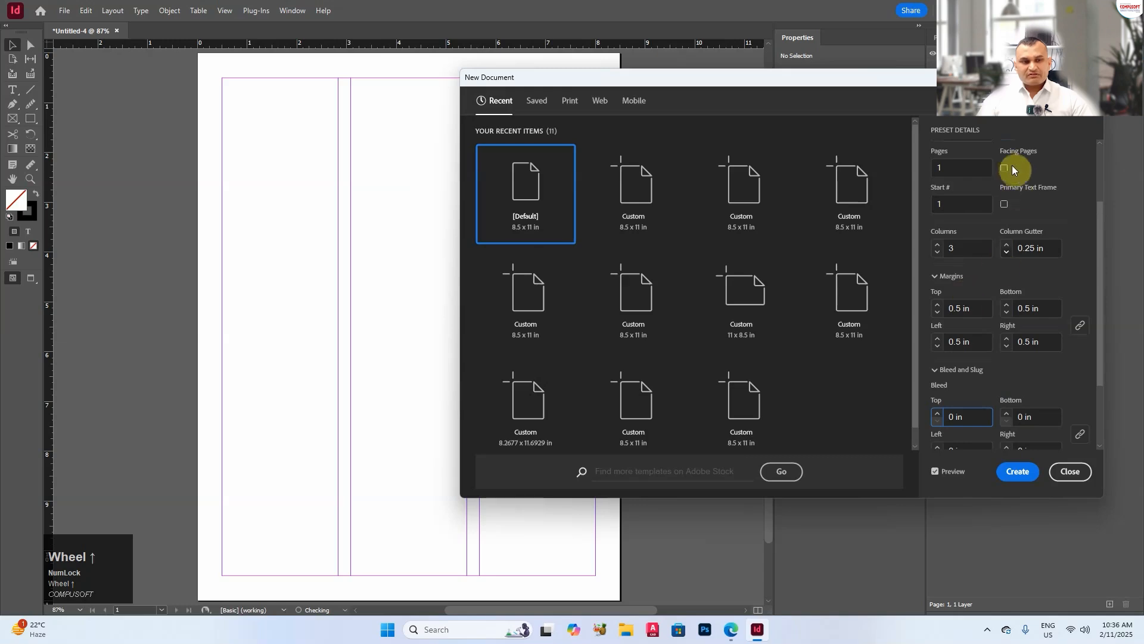
{"action": "scroll", "coordinate": [1013, 193], "scroll_direction": "down", "scroll_amount": 1}
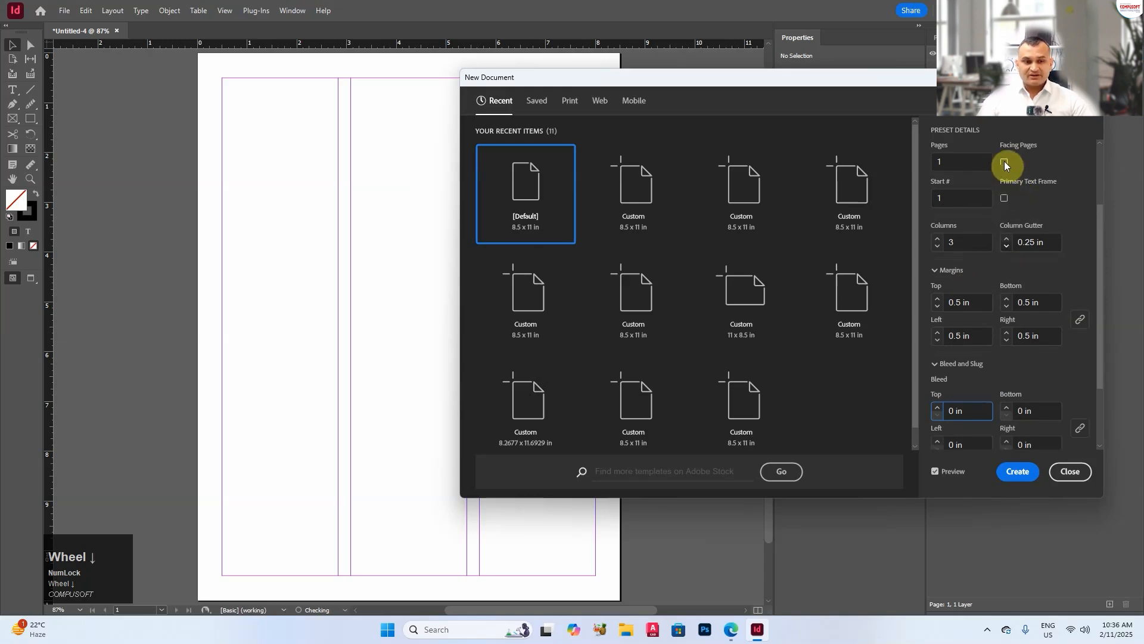
{"action": "left_click", "coordinate": [1004, 161]}
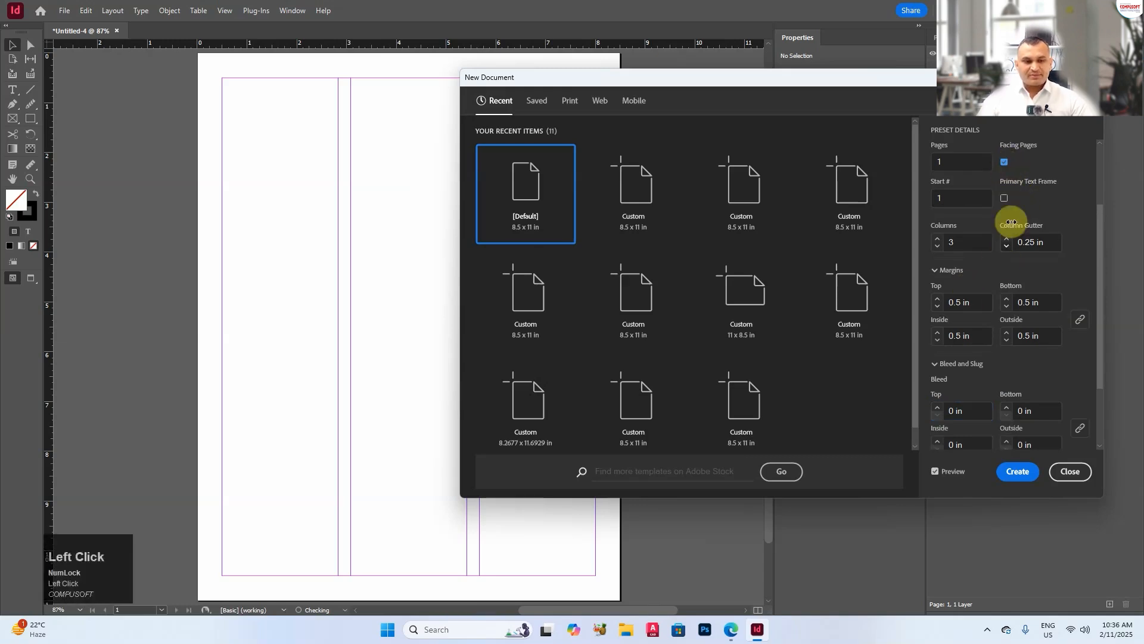
{"action": "scroll", "coordinate": [1035, 358], "scroll_direction": "down", "scroll_amount": 2}
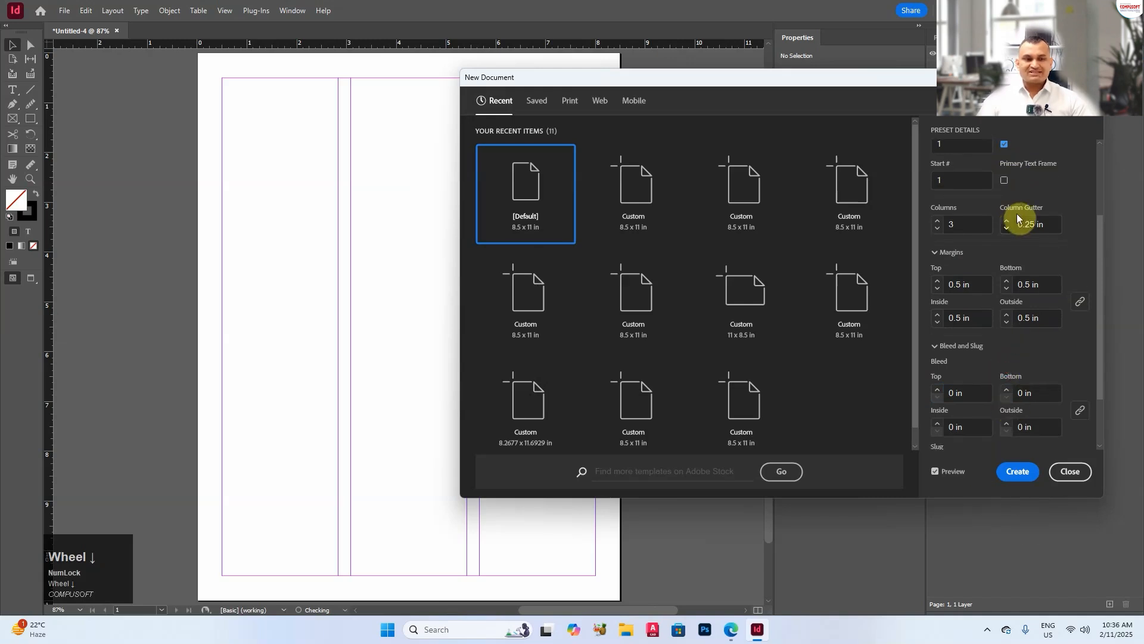
{"action": "left_click", "coordinate": [1004, 145]}
{"action": "left_click", "coordinate": [1003, 145]}
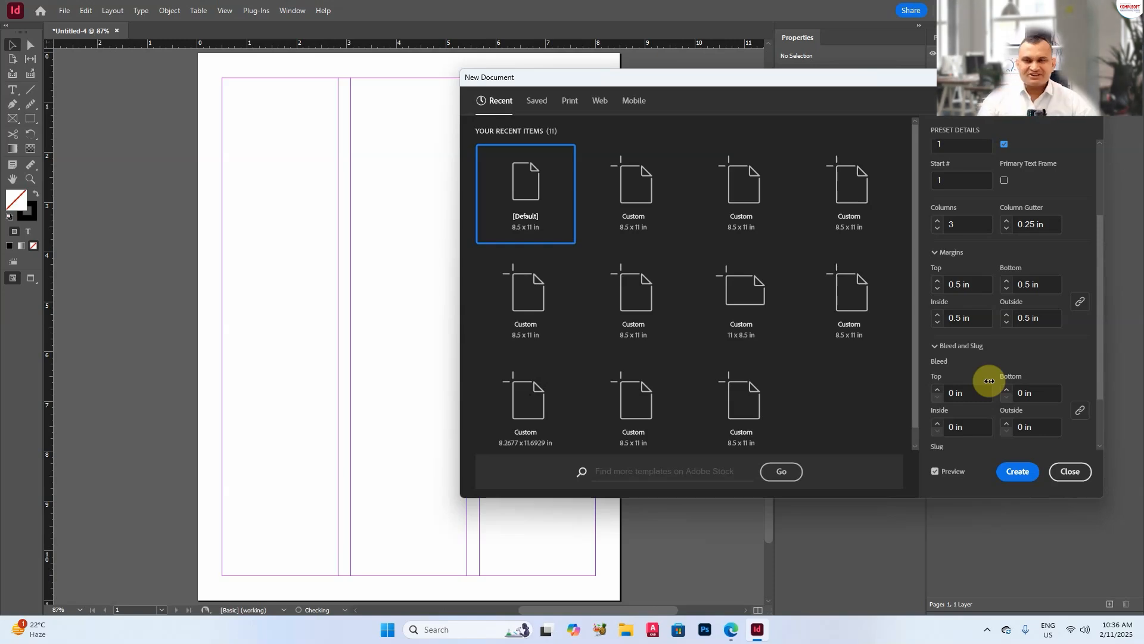
Turn off facing pages and create the document
{"action": "scroll", "coordinate": [1011, 265], "scroll_direction": "up", "scroll_amount": 1}
{"action": "scroll", "coordinate": [1010, 262], "scroll_direction": "up", "scroll_amount": 2}
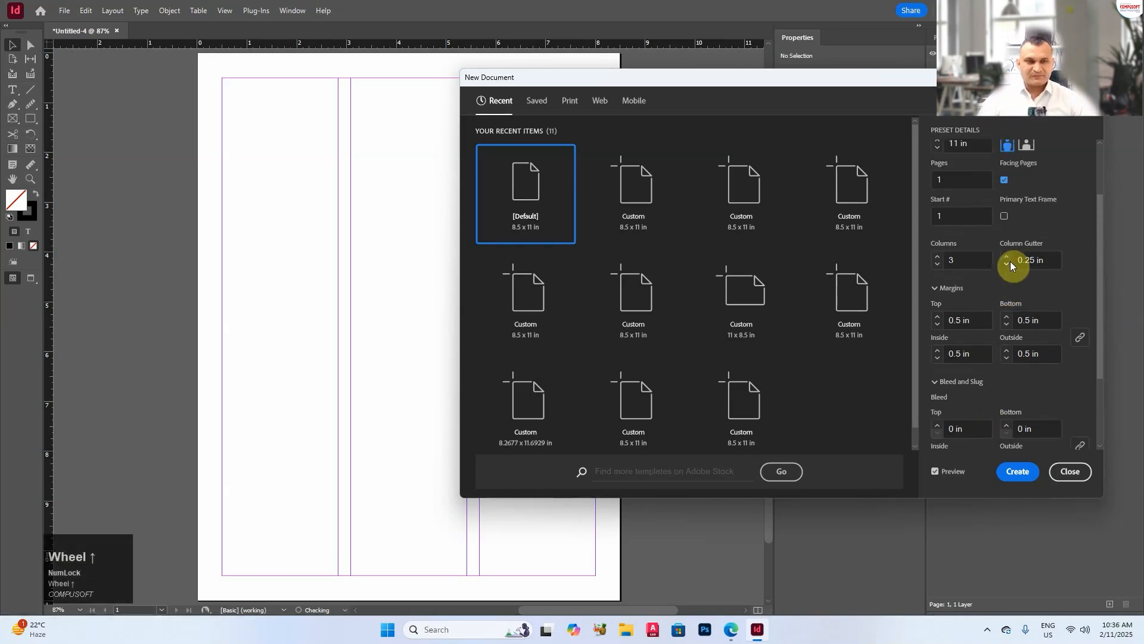
{"action": "scroll", "coordinate": [1003, 179], "scroll_direction": "up", "scroll_amount": 2}
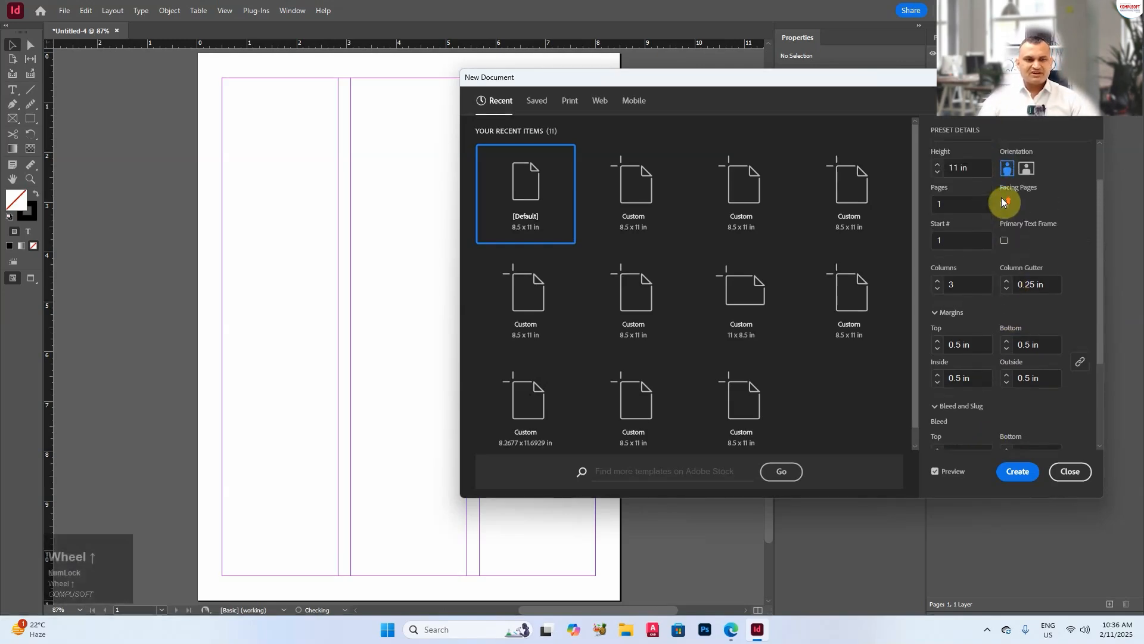
{"action": "left_click", "coordinate": [1007, 207]}
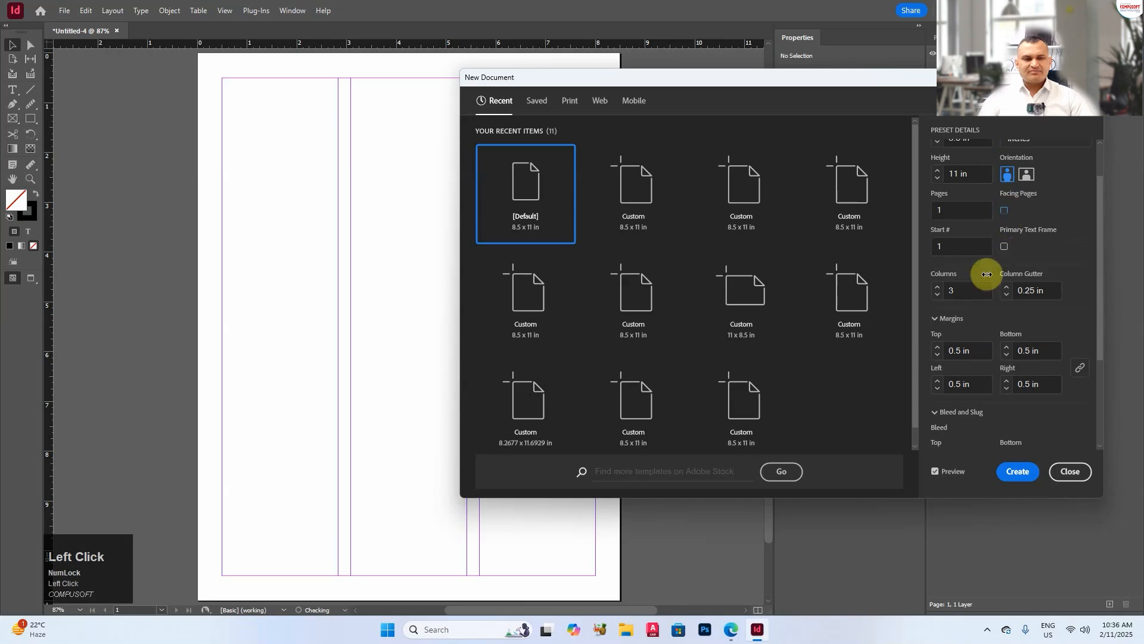
{"action": "left_click", "coordinate": [1017, 471]}
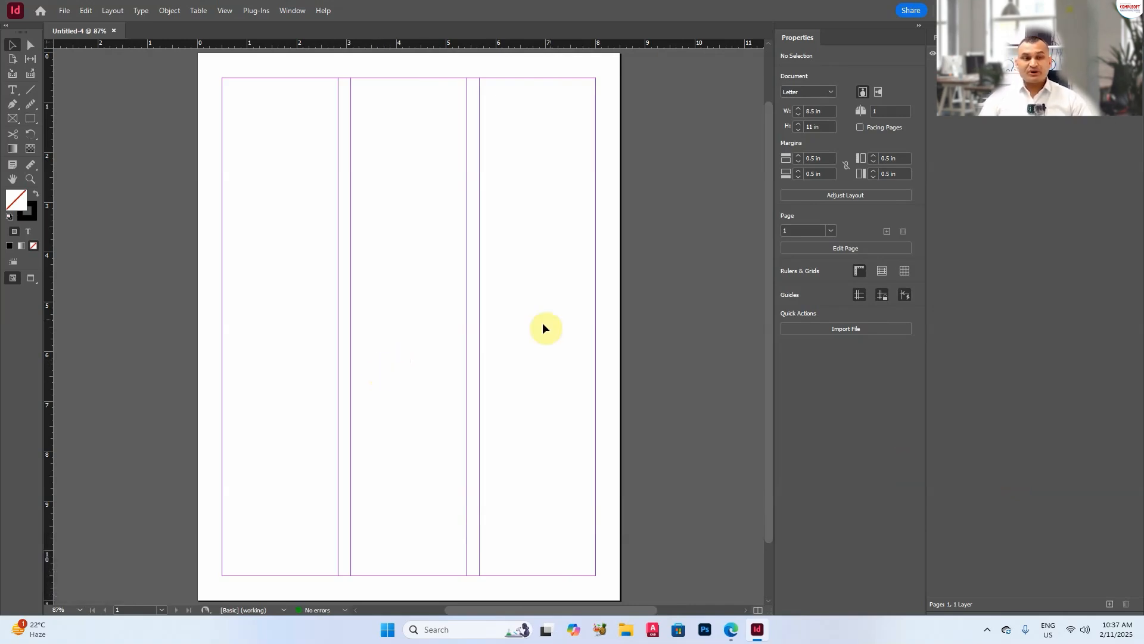
Activate the Page tool, try landscape orientation for the page, return it to portrait and keep the Letter size
{"action": "left_click", "coordinate": [934, 37]}
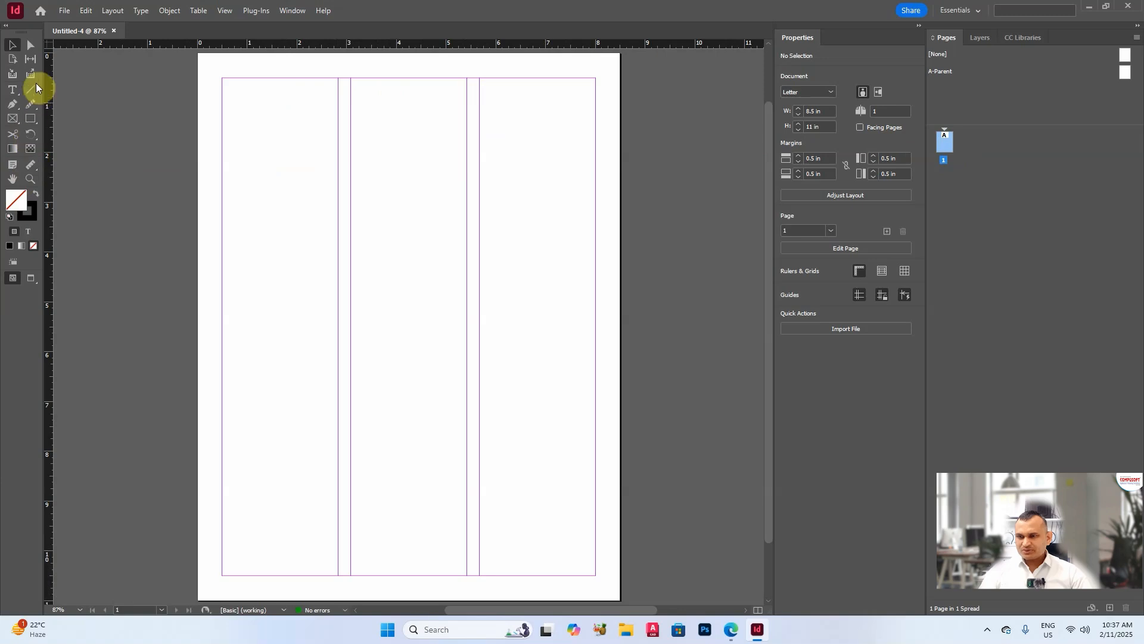
{"action": "left_click", "coordinate": [13, 60]}
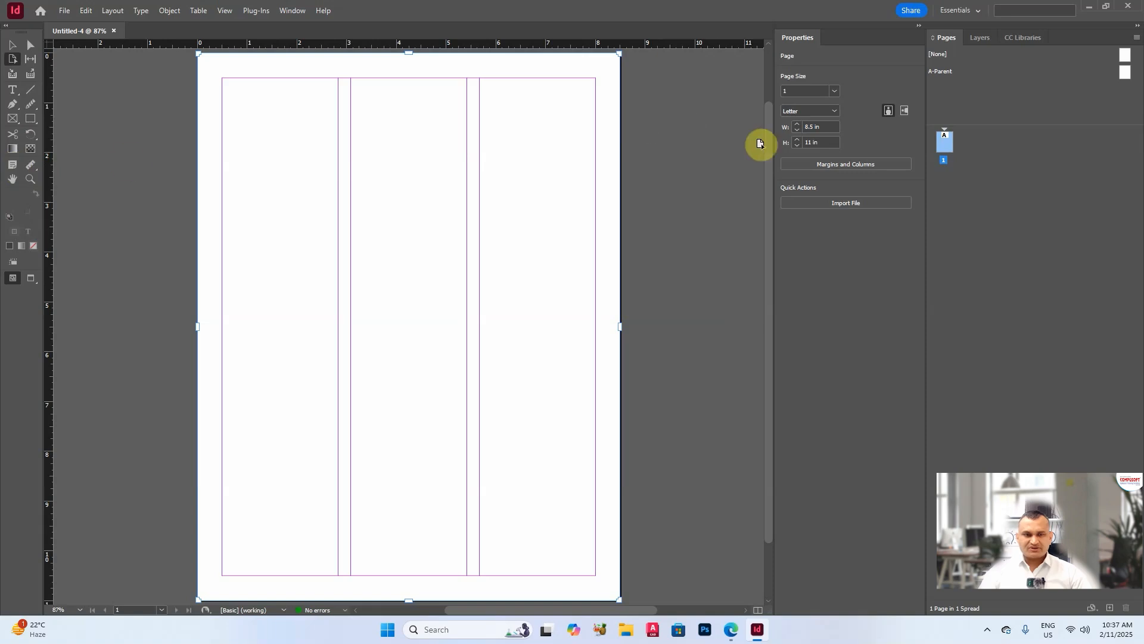
{"action": "left_click", "coordinate": [903, 111]}
{"action": "left_click", "coordinate": [888, 111]}
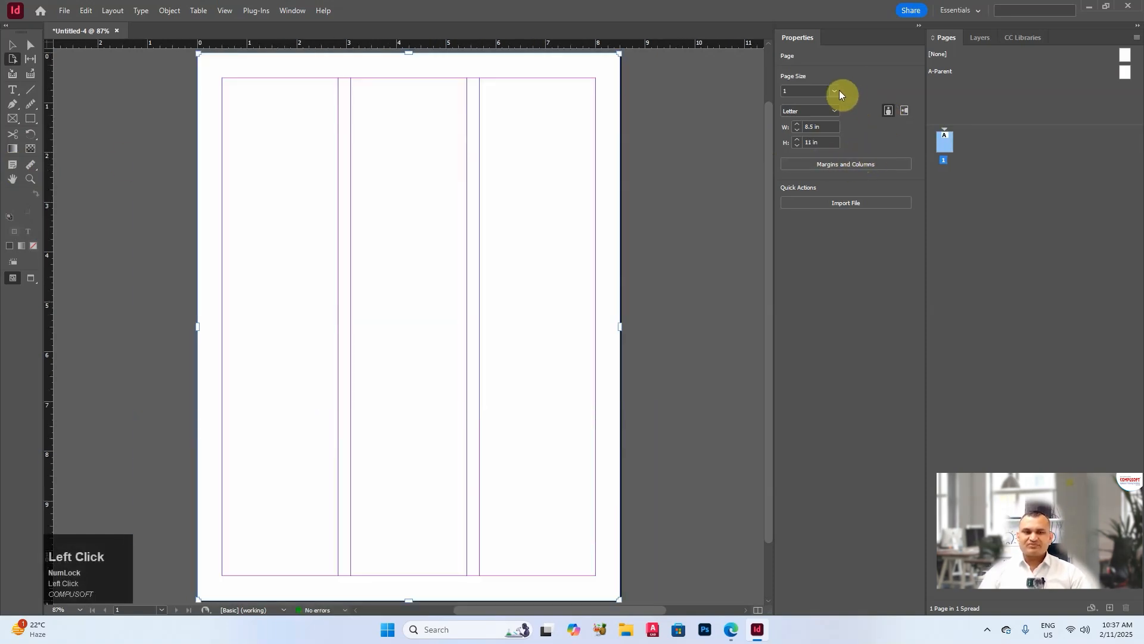
{"action": "left_click", "coordinate": [835, 112]}
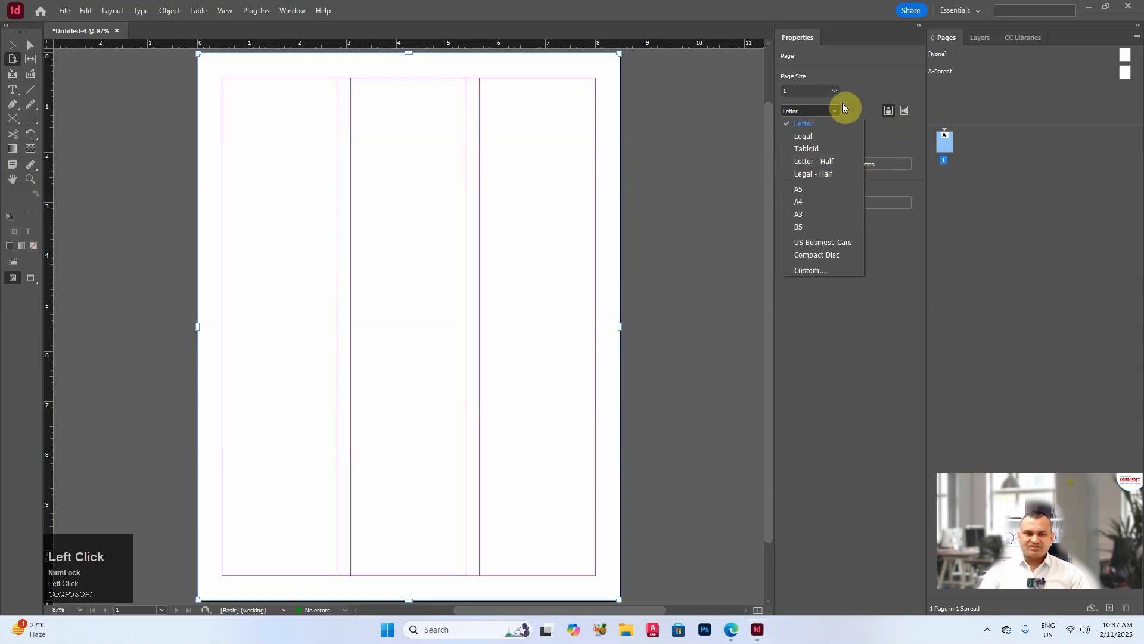
{"action": "left_click", "coordinate": [836, 111]}
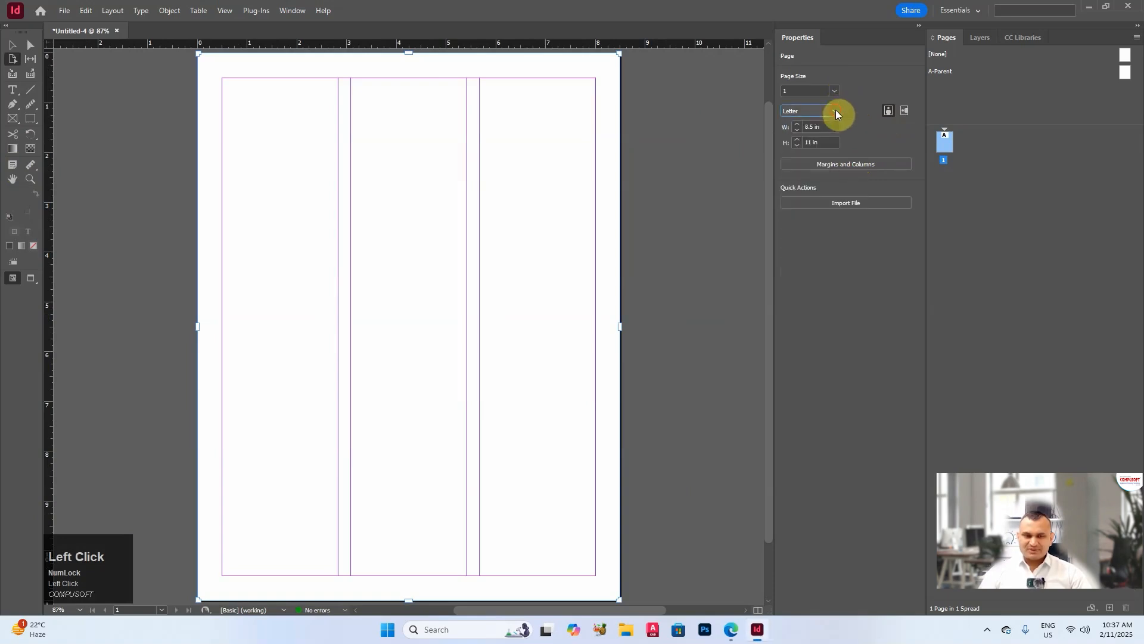
Reduce the page to 1 column in the Margins and Columns settings and return to the Selection tool
{"action": "left_click", "coordinate": [859, 170]}
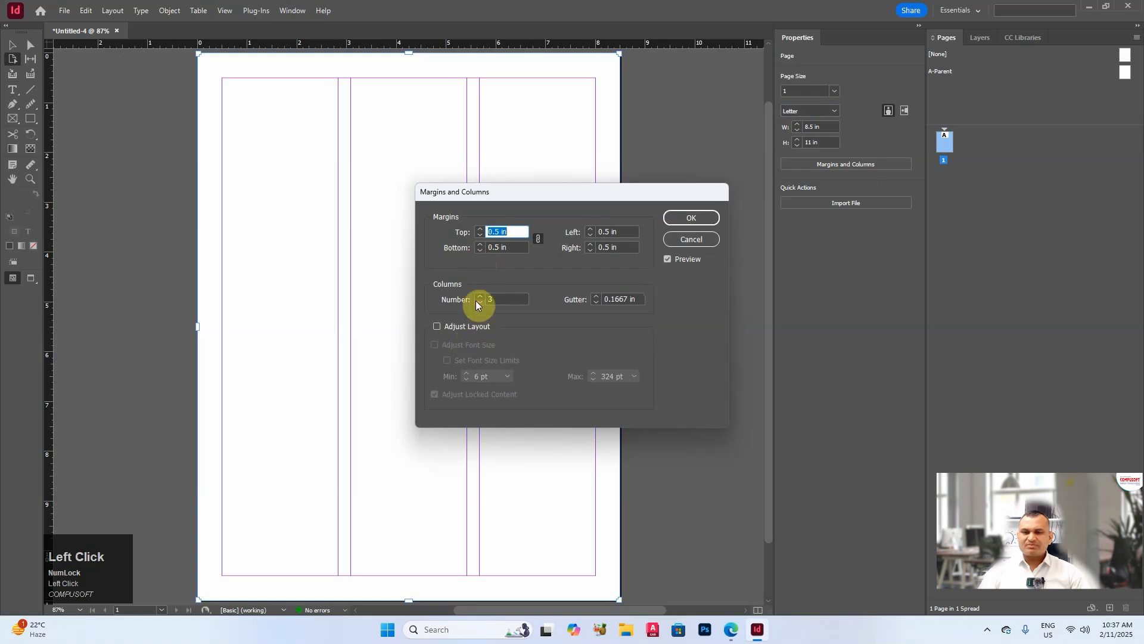
{"action": "left_click", "coordinate": [480, 303]}
{"action": "left_click", "coordinate": [480, 304]}
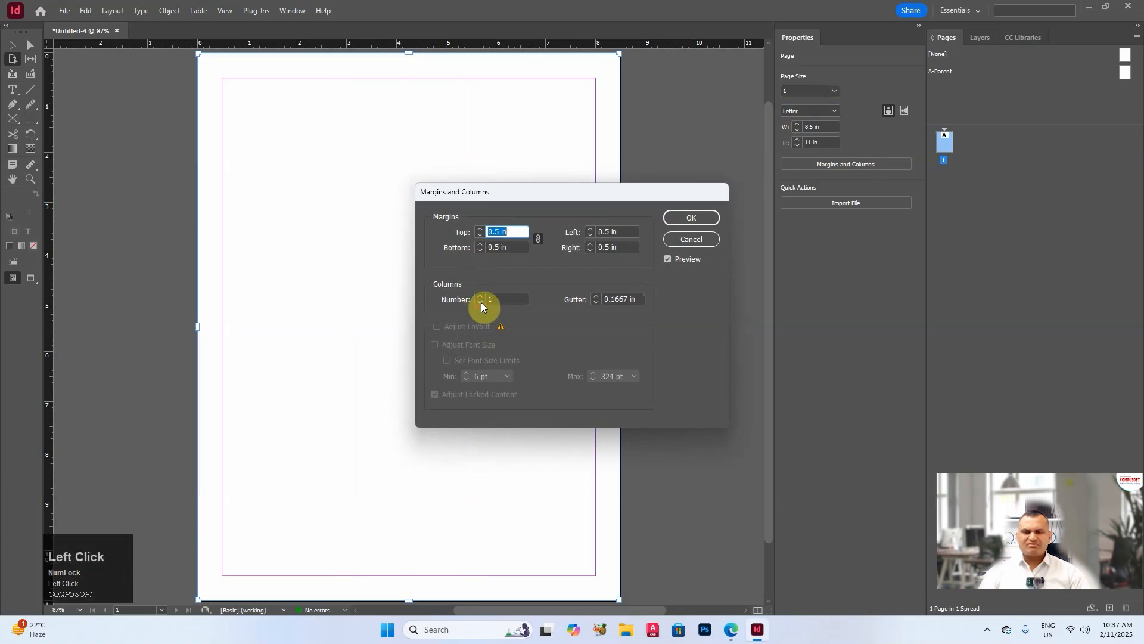
{"action": "left_click", "coordinate": [690, 219]}
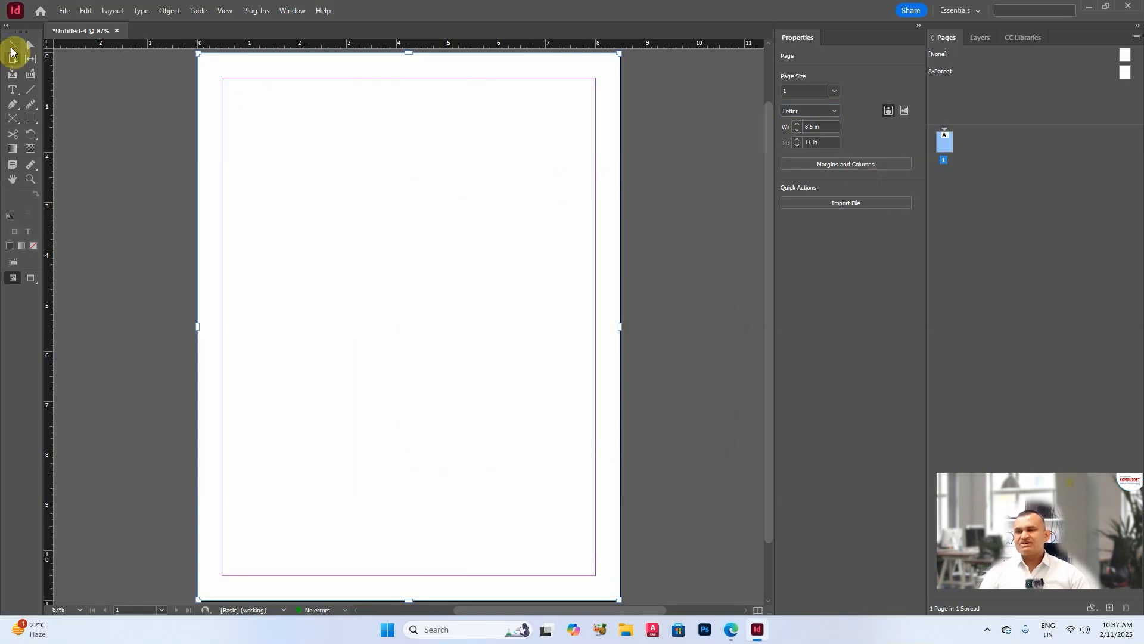
{"action": "left_click", "coordinate": [12, 52]}
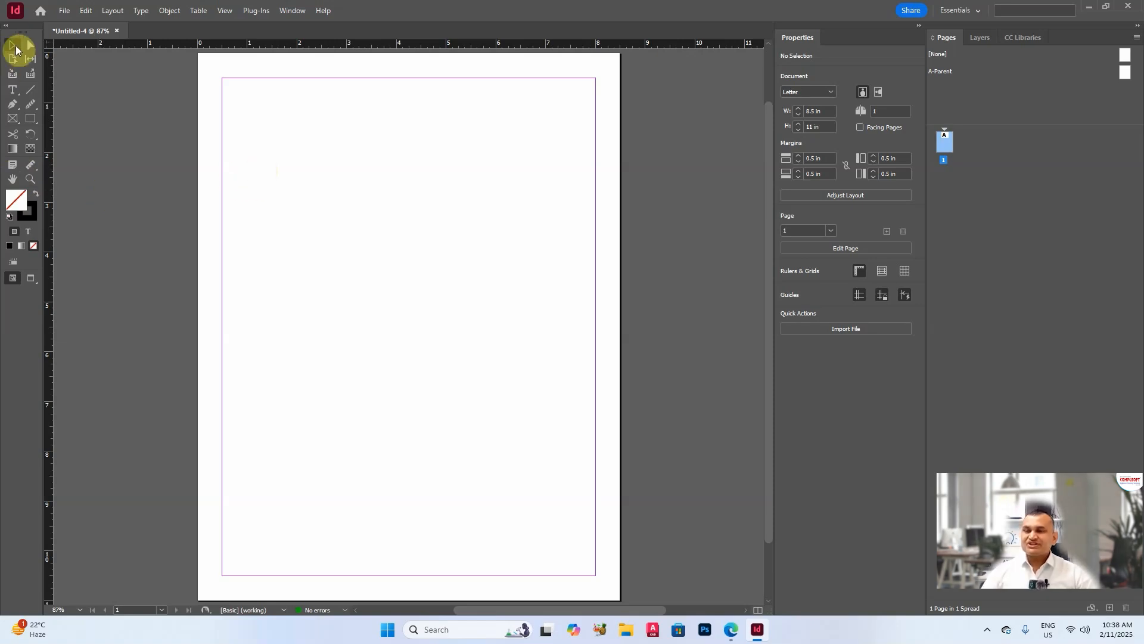
{"action": "left_click", "coordinate": [11, 105]}
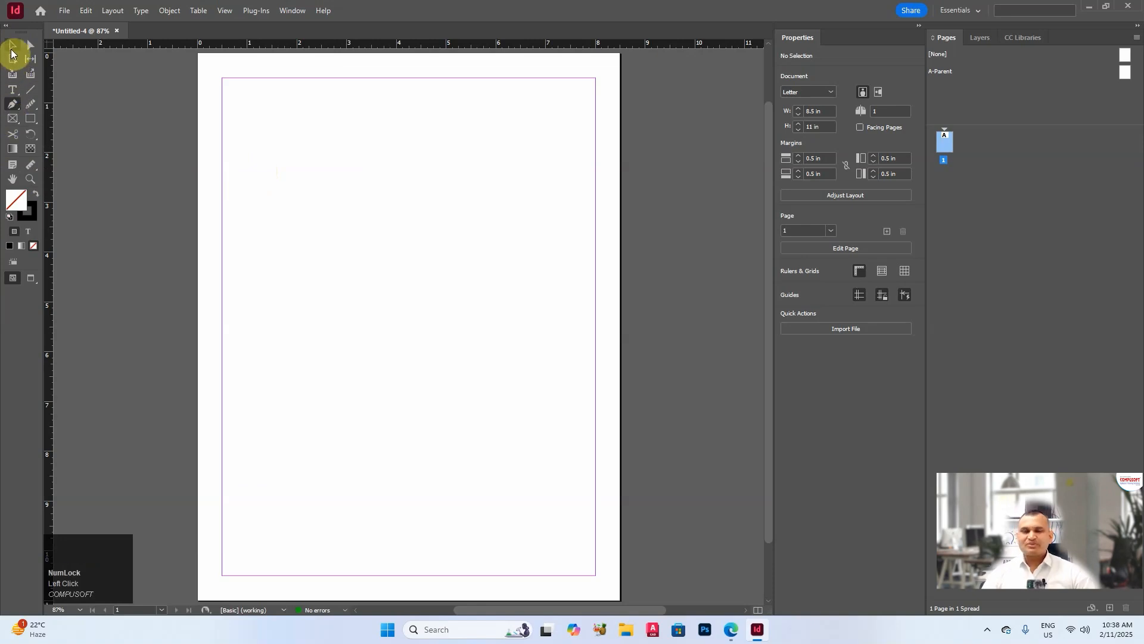
{"action": "left_click", "coordinate": [12, 47]}
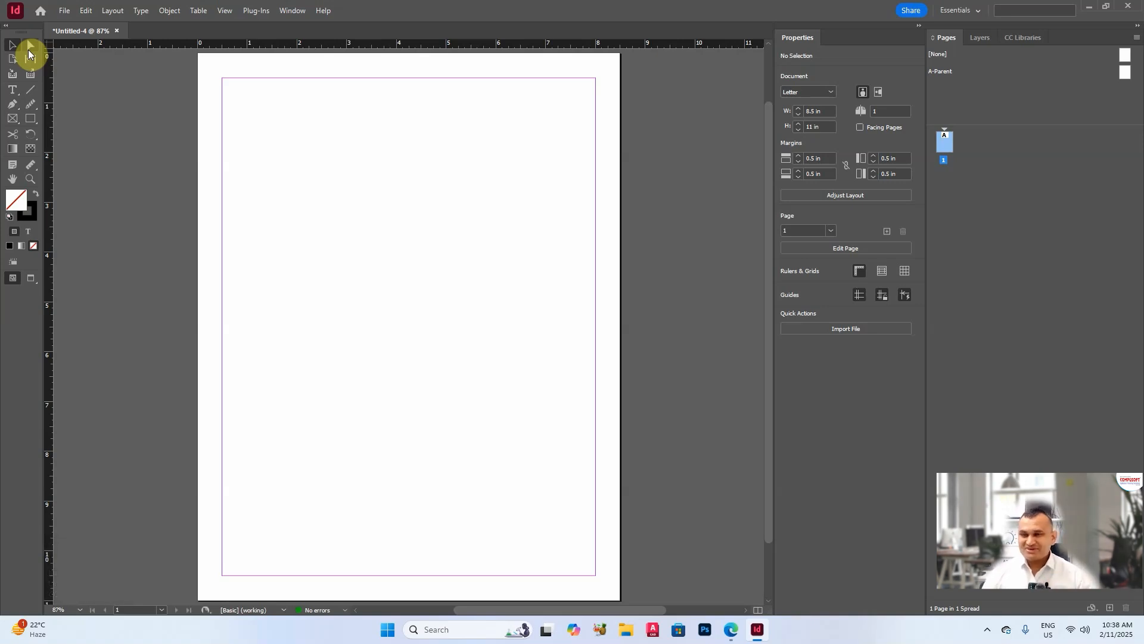
{"action": "left_click", "coordinate": [28, 53]}
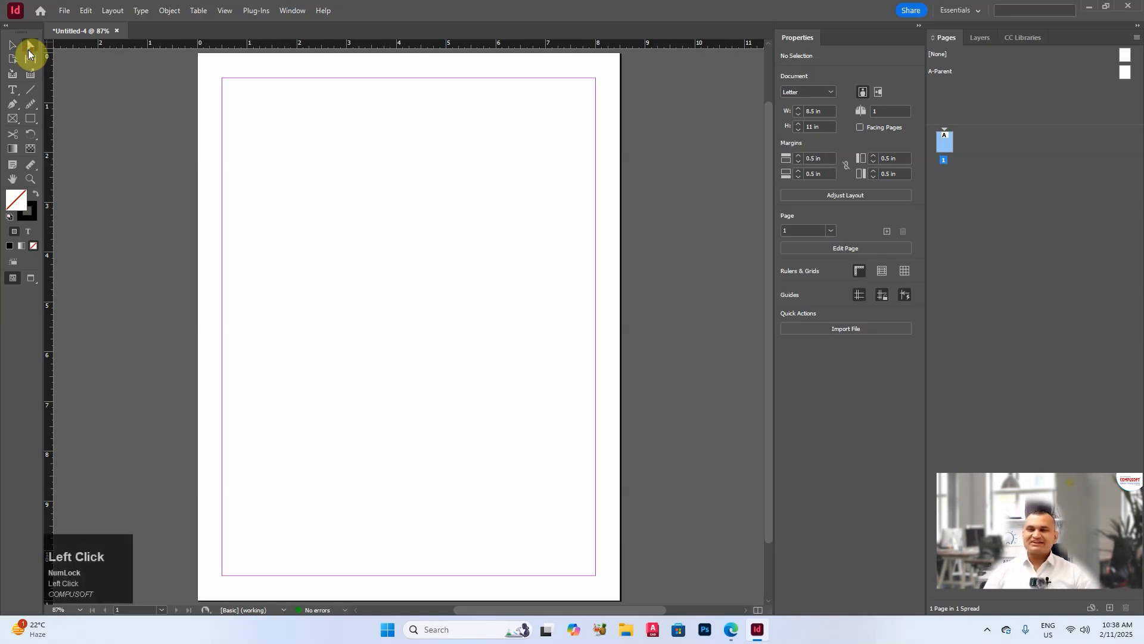
Draw a rectangle about 2.58 in wide and 1.52 in high in the upper part of the page
{"action": "left_click", "coordinate": [24, 121]}
{"action": "left_click_drag", "start_coordinate": [299, 153], "coordinate": [428, 229]}
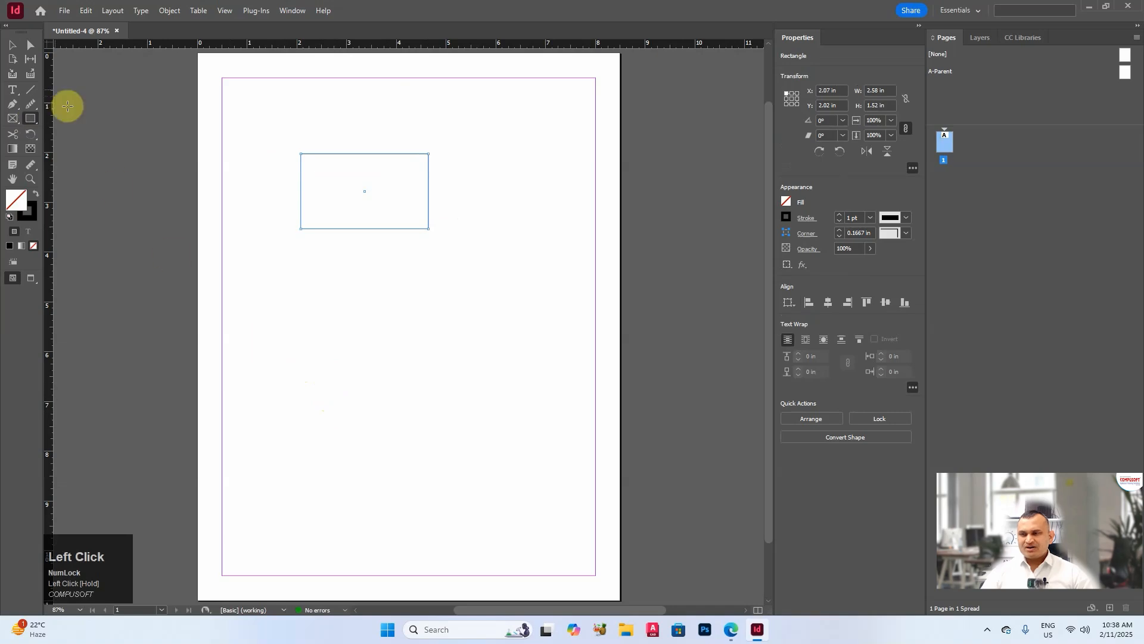
Give the rectangle a green fill and a light, muted pink stroke using the Color Picker
{"action": "left_click", "coordinate": [13, 50]}
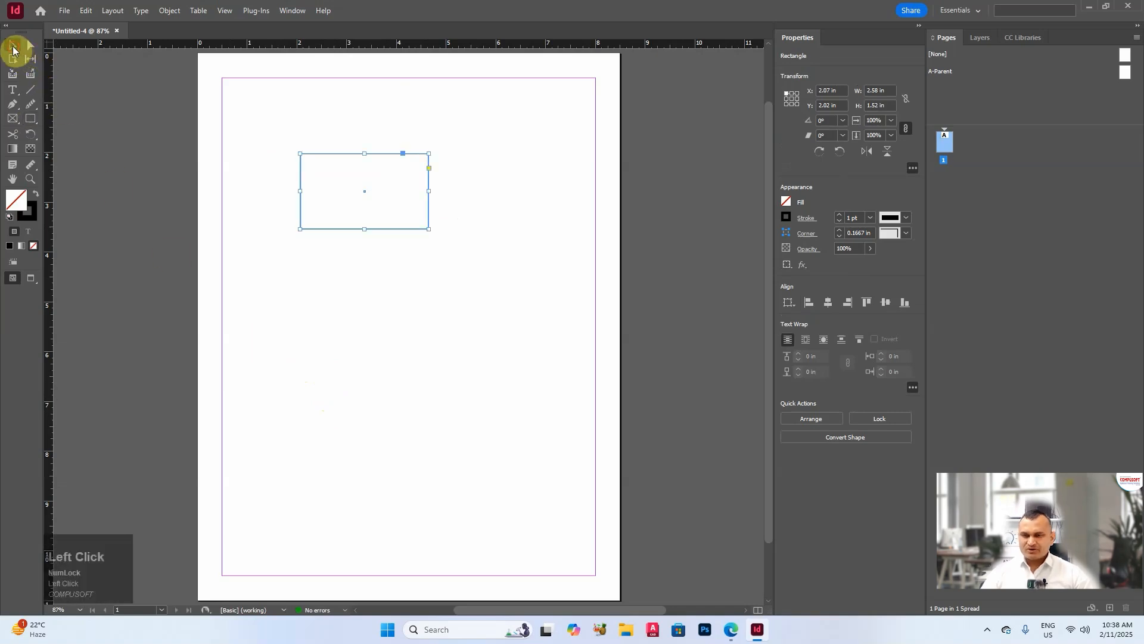
{"action": "double_click", "coordinate": [16, 200]}
{"action": "left_click", "coordinate": [496, 281]}
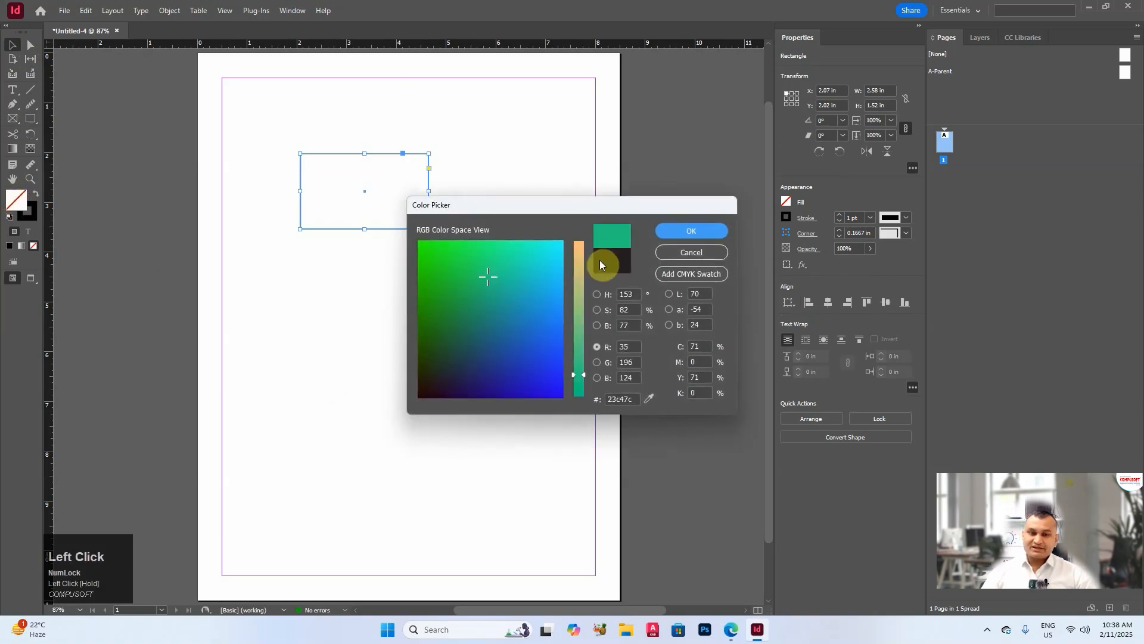
{"action": "left_click", "coordinate": [668, 233]}
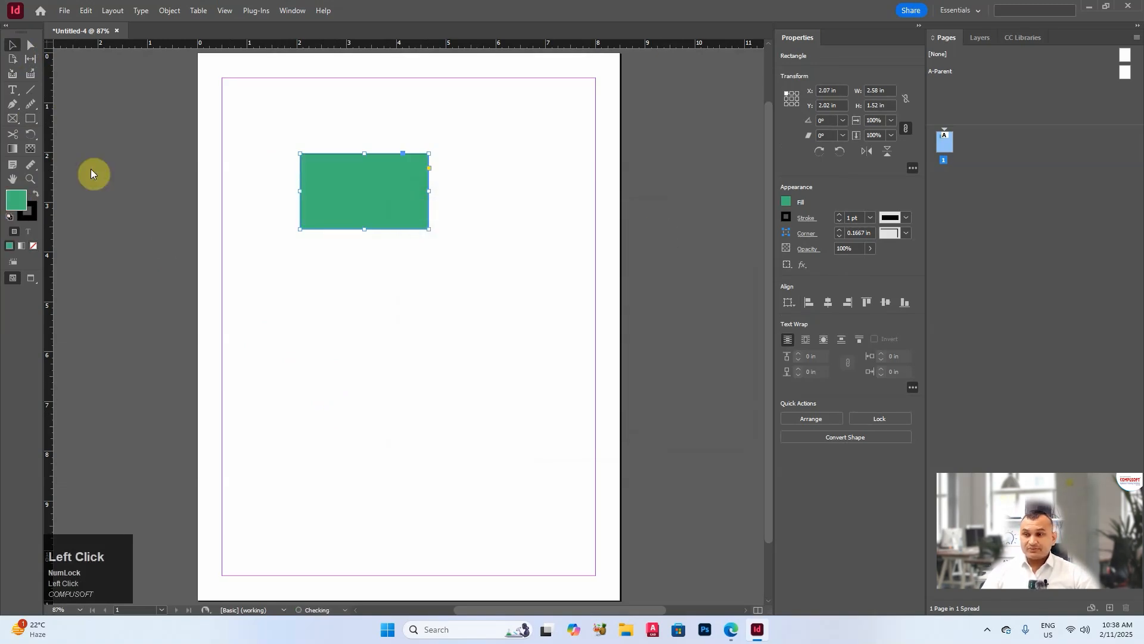
{"action": "double_click", "coordinate": [30, 212]}
{"action": "left_click", "coordinate": [577, 263]}
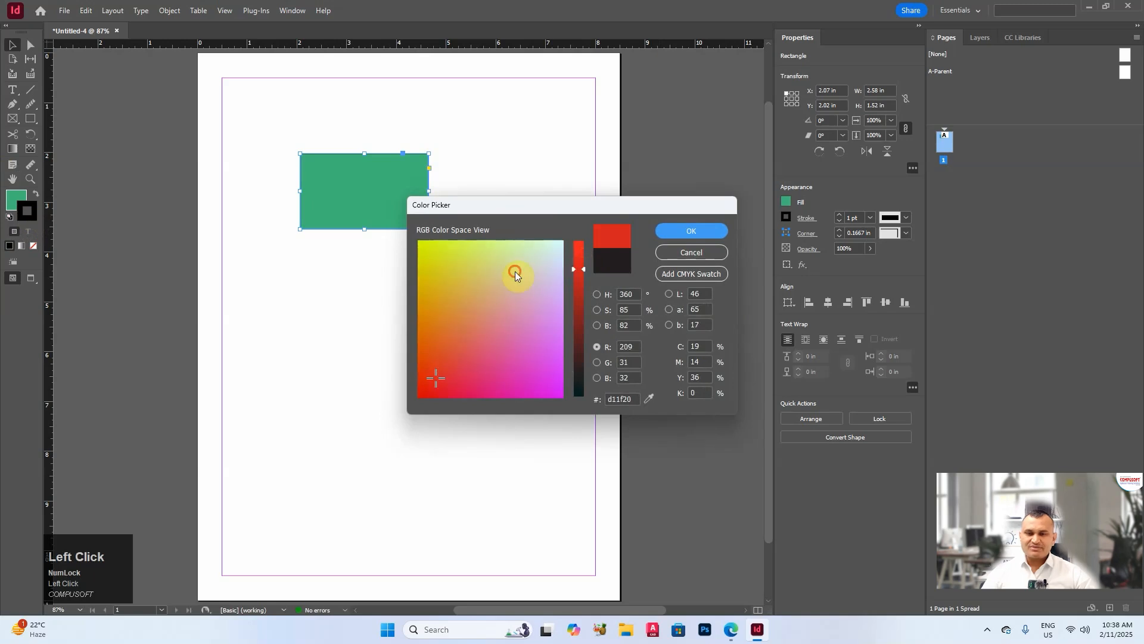
{"action": "left_click_drag", "start_coordinate": [514, 272], "coordinate": [513, 303]}
{"action": "left_click", "coordinate": [684, 233]}
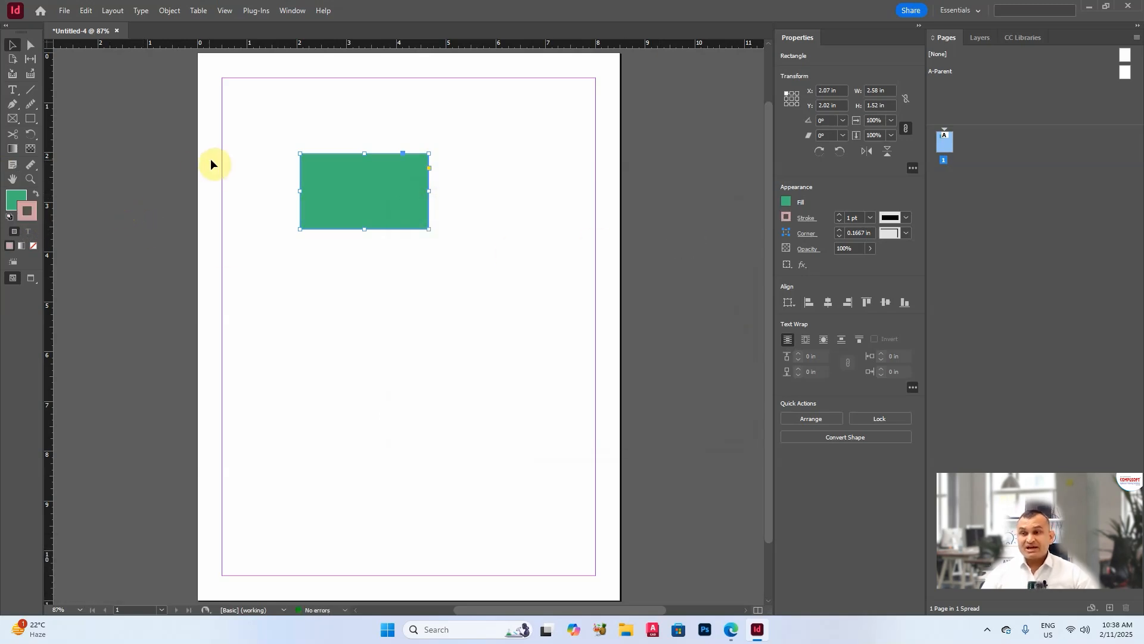
Reshape the rectangle with Direct Selection, moving its upper-left corner to about X 2.47, Y 2.3 in and lower-right corner to about X 4.47, Y 3.66 in
{"action": "left_click", "coordinate": [31, 46]}
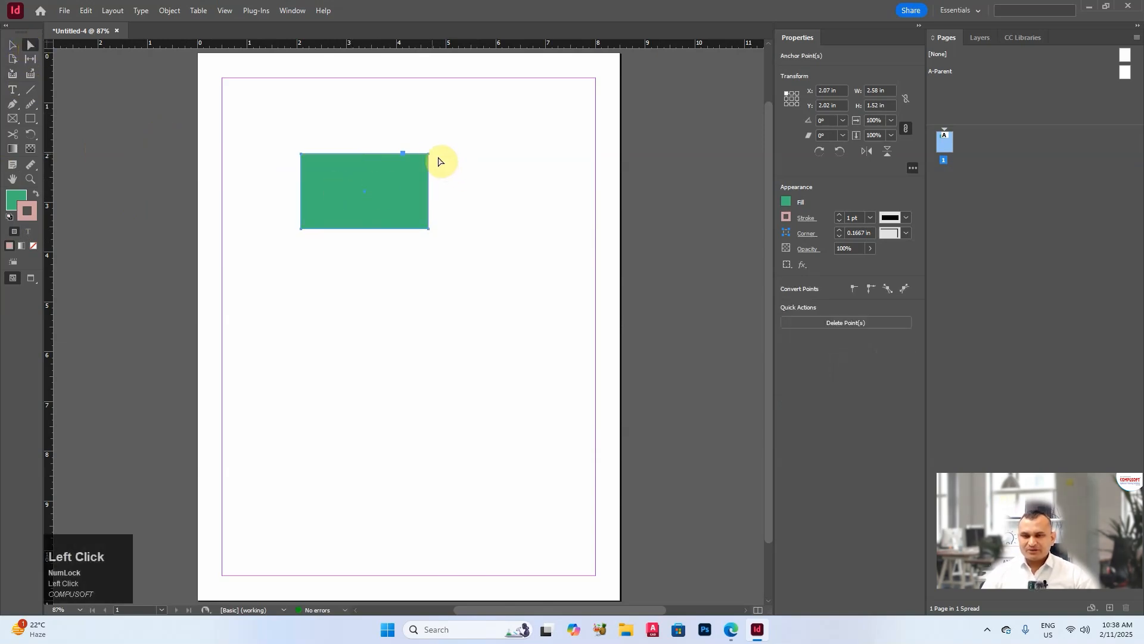
{"action": "left_click_drag", "start_coordinate": [461, 218], "coordinate": [501, 289]}
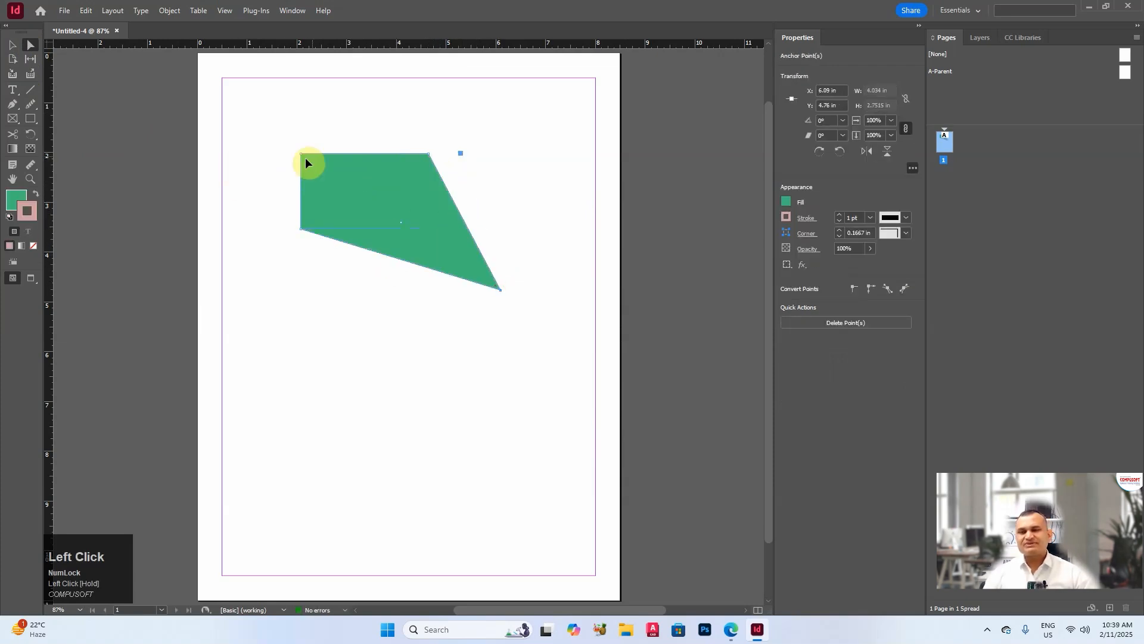
{"action": "mouse_move", "coordinate": [303, 157]}
{"action": "left_mouse_down"}
{"action": "mouse_move", "coordinate": [242, 107]}
{"action": "mouse_move", "coordinate": [321, 166]}
{"action": "left_mouse_up"}
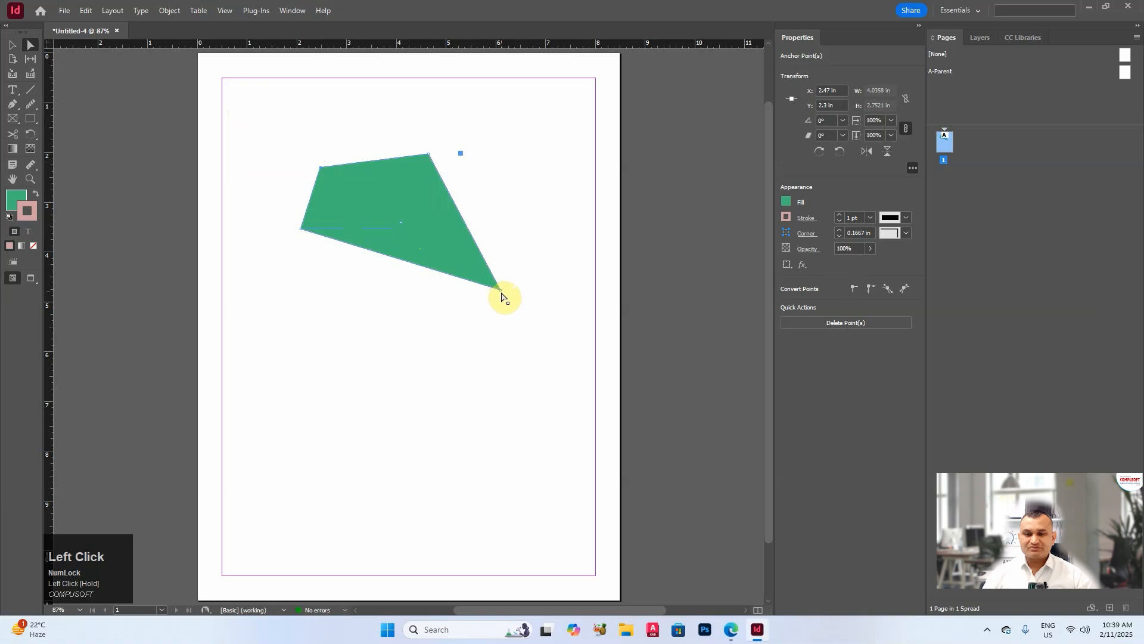
{"action": "left_click_drag", "start_coordinate": [501, 293], "coordinate": [423, 240]}
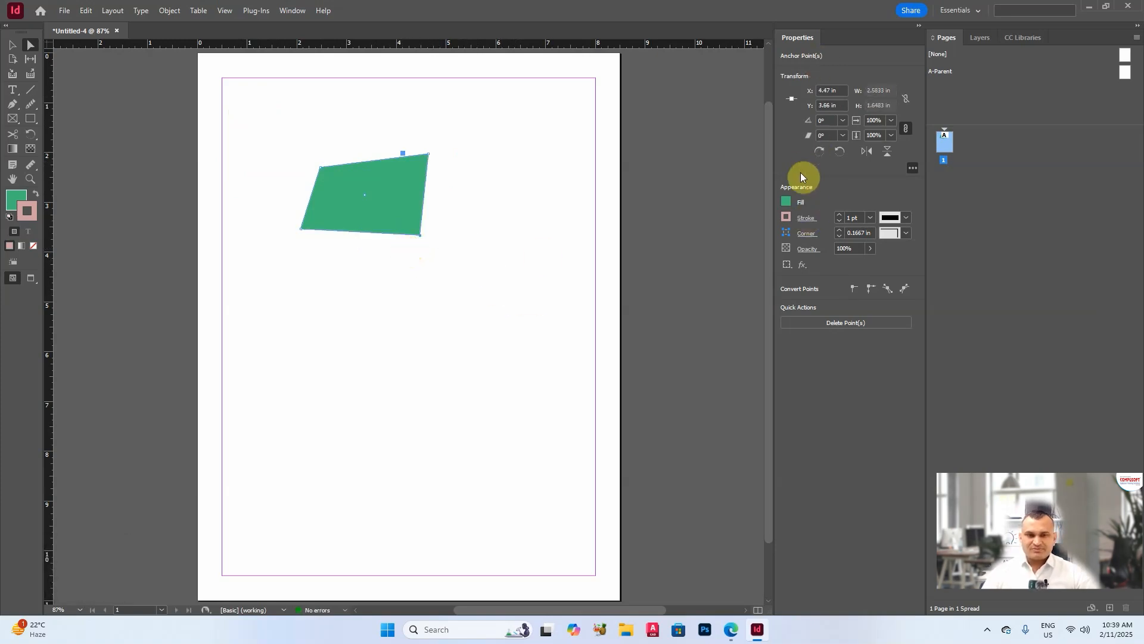
Change the quadrilateral's fill to the magenta swatch C=0 M=100 Y=0 K=0
{"action": "left_click", "coordinate": [786, 203]}
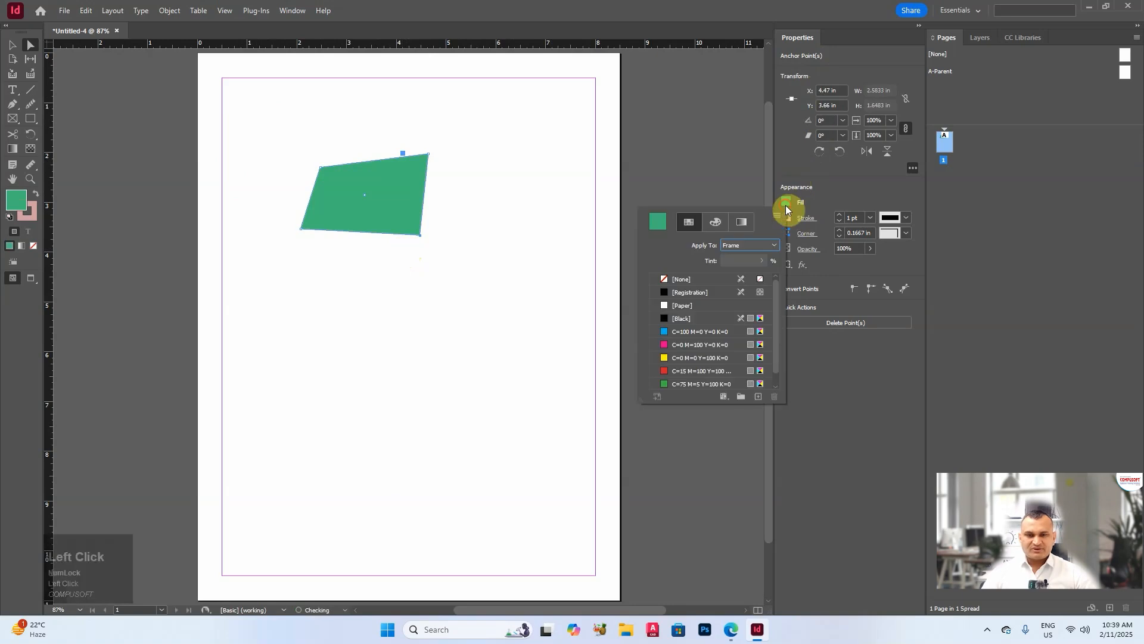
{"action": "left_click", "coordinate": [686, 344]}
{"action": "left_click", "coordinate": [837, 187]}
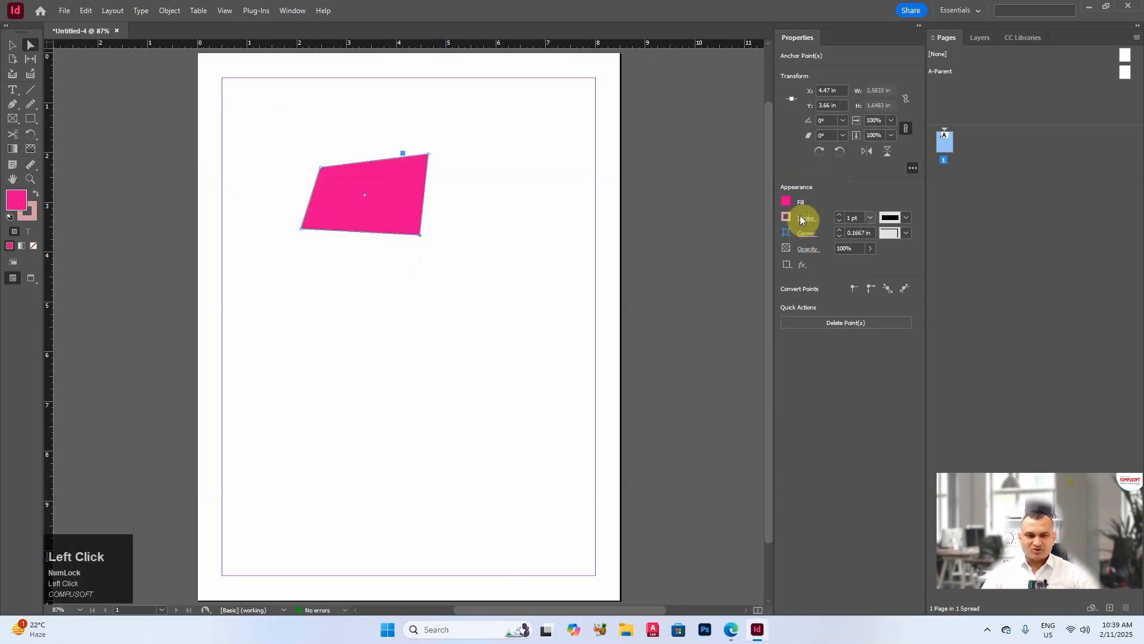
Thicken the quadrilateral's outline, setting the stroke weight to 5 pt
{"action": "left_click", "coordinate": [839, 213]}
{"action": "left_click", "coordinate": [839, 214]}
{"action": "left_click", "coordinate": [839, 214]}
{"action": "left_click", "coordinate": [839, 214]}
{"action": "left_click", "coordinate": [839, 214]}
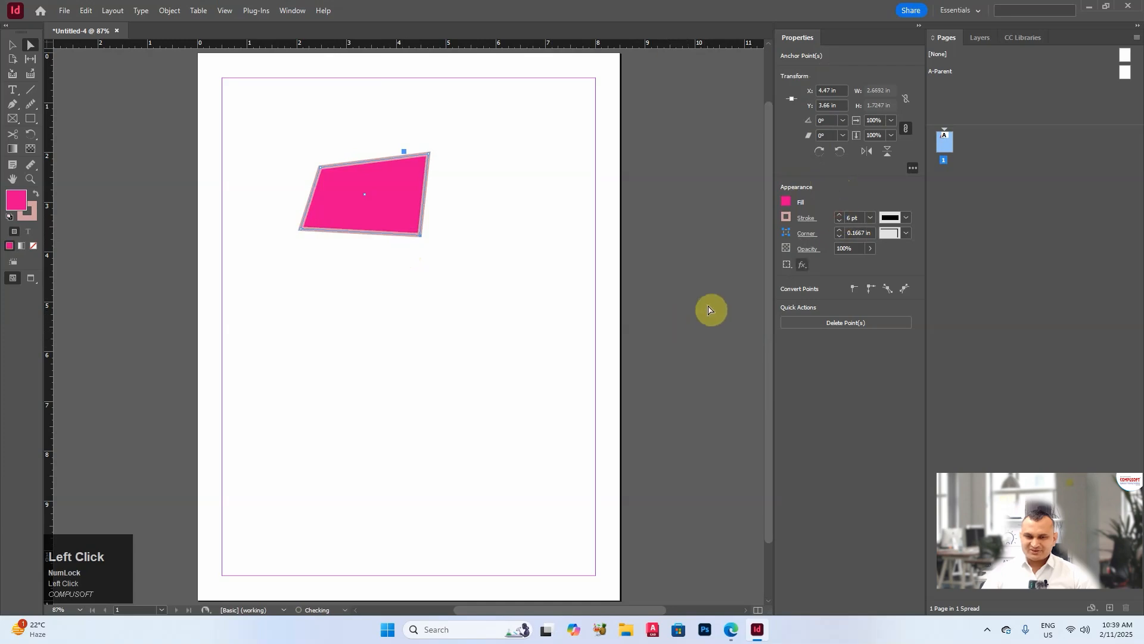
{"action": "left_click", "coordinate": [840, 214]}
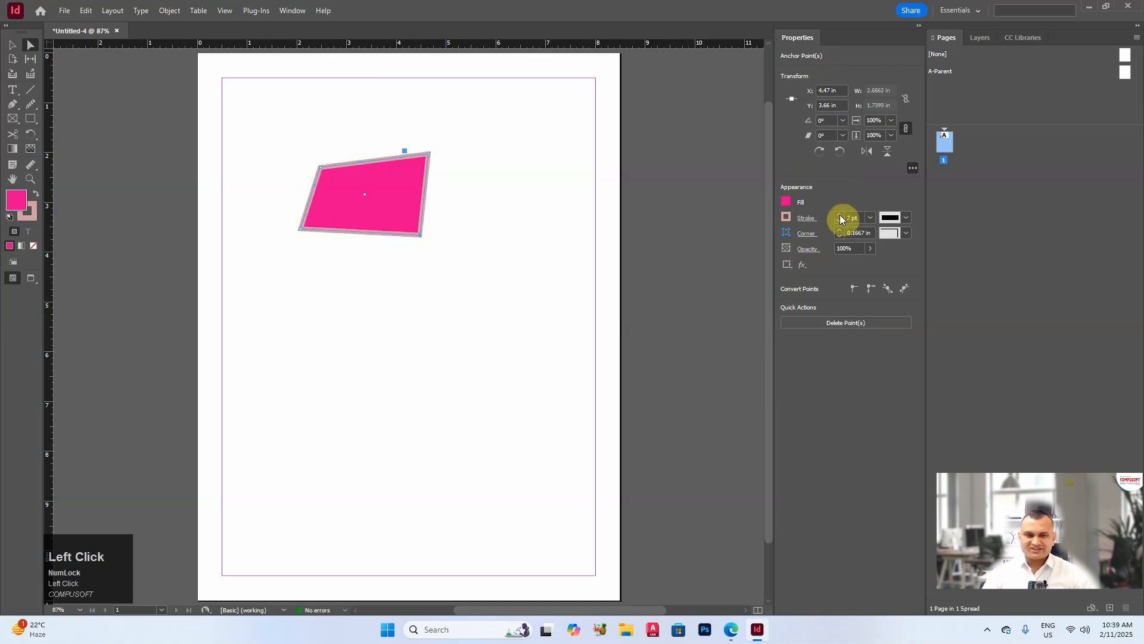
{"action": "left_click", "coordinate": [839, 220]}
{"action": "left_click", "coordinate": [839, 220]}
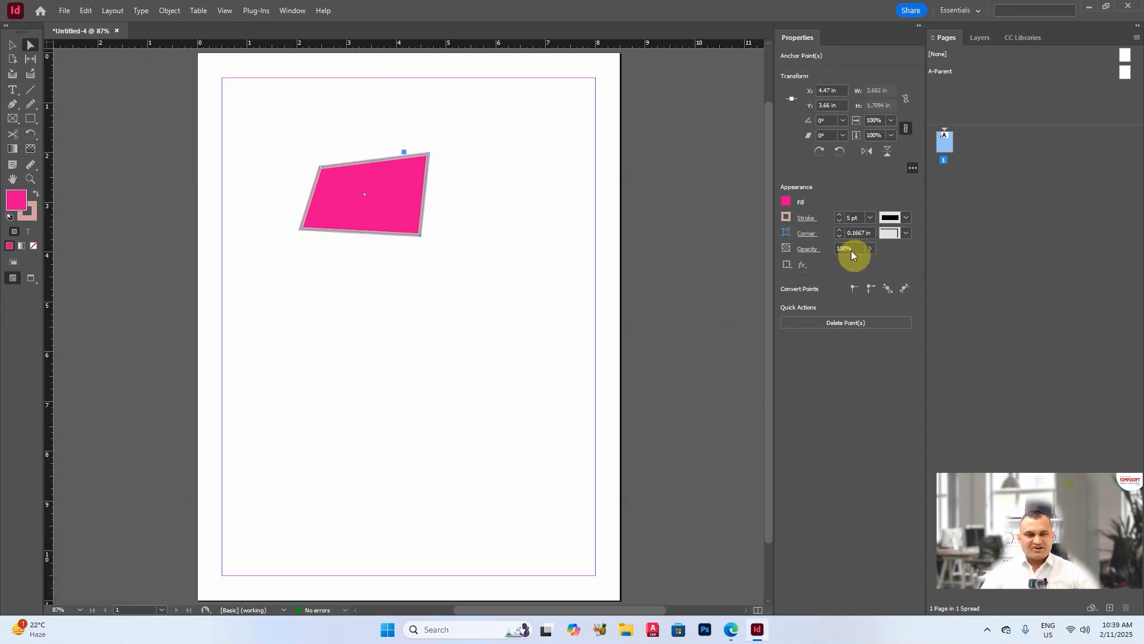
Try the Fancy and Rounded corner shapes on the quadrilateral
{"action": "left_click", "coordinate": [907, 235]}
{"action": "left_click", "coordinate": [902, 259]}
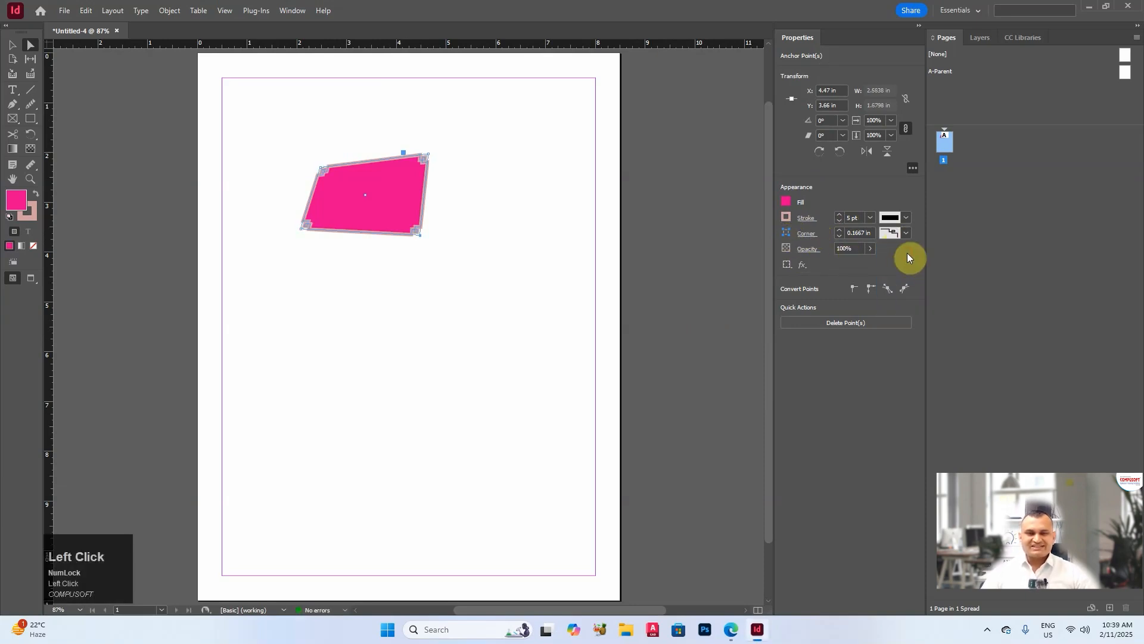
{"action": "left_click", "coordinate": [906, 232]}
{"action": "left_click", "coordinate": [907, 309]}
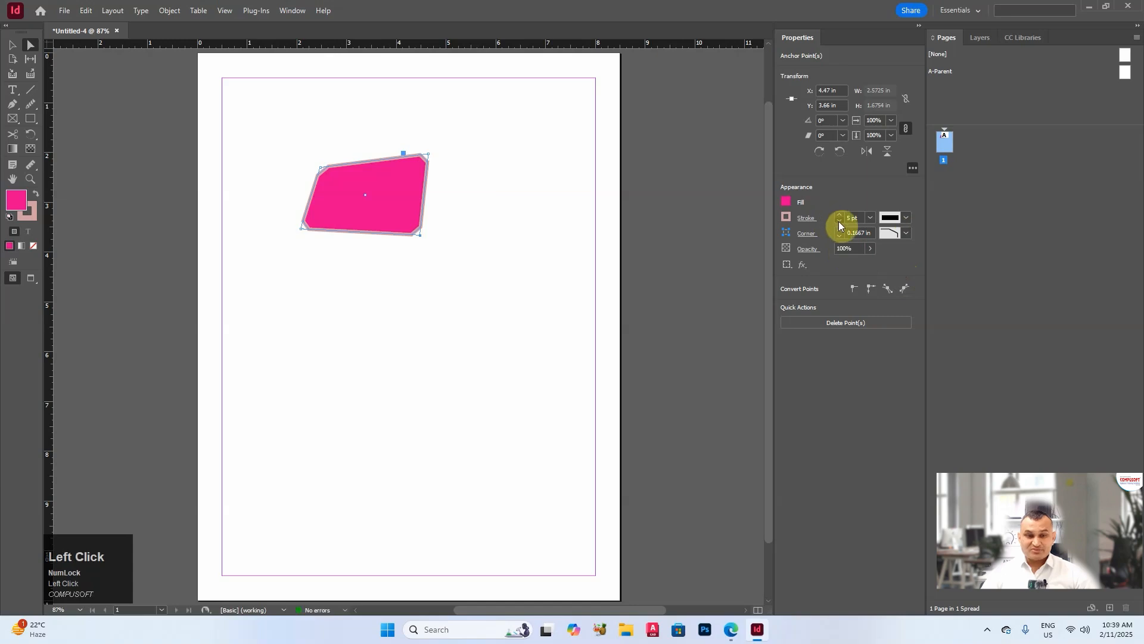
Set the stroke weight to 3 pt and try Inset and Inverse Rounded corners before returning the corner shape to None
{"action": "left_click", "coordinate": [839, 221]}
{"action": "left_click", "coordinate": [839, 221]}
{"action": "left_click", "coordinate": [906, 233]}
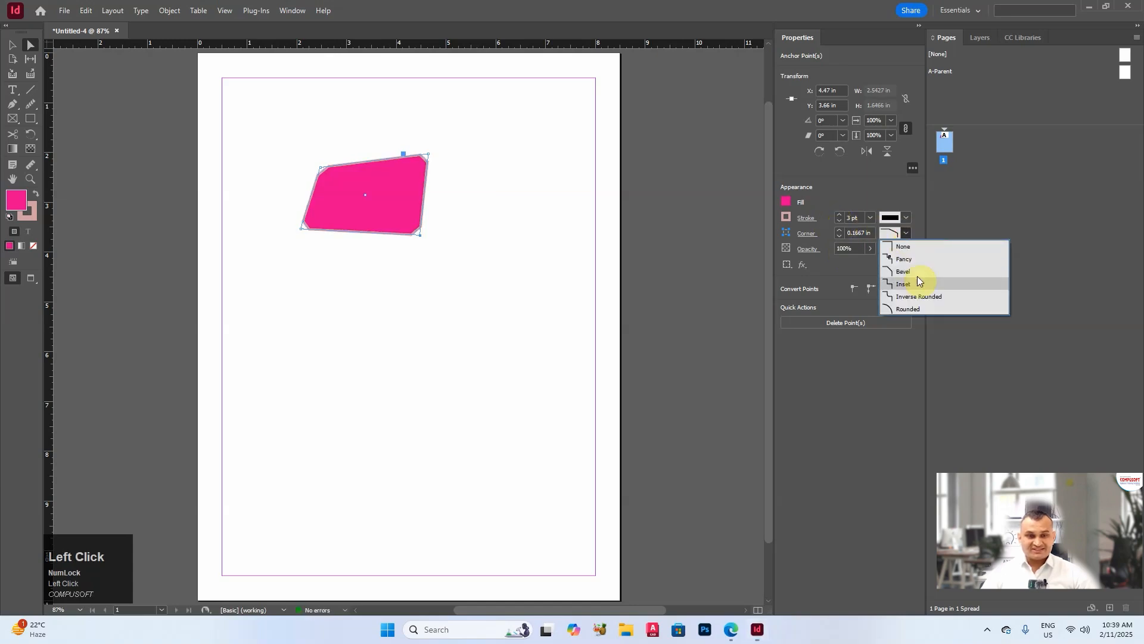
{"action": "left_click", "coordinate": [914, 283]}
{"action": "left_click", "coordinate": [906, 233]}
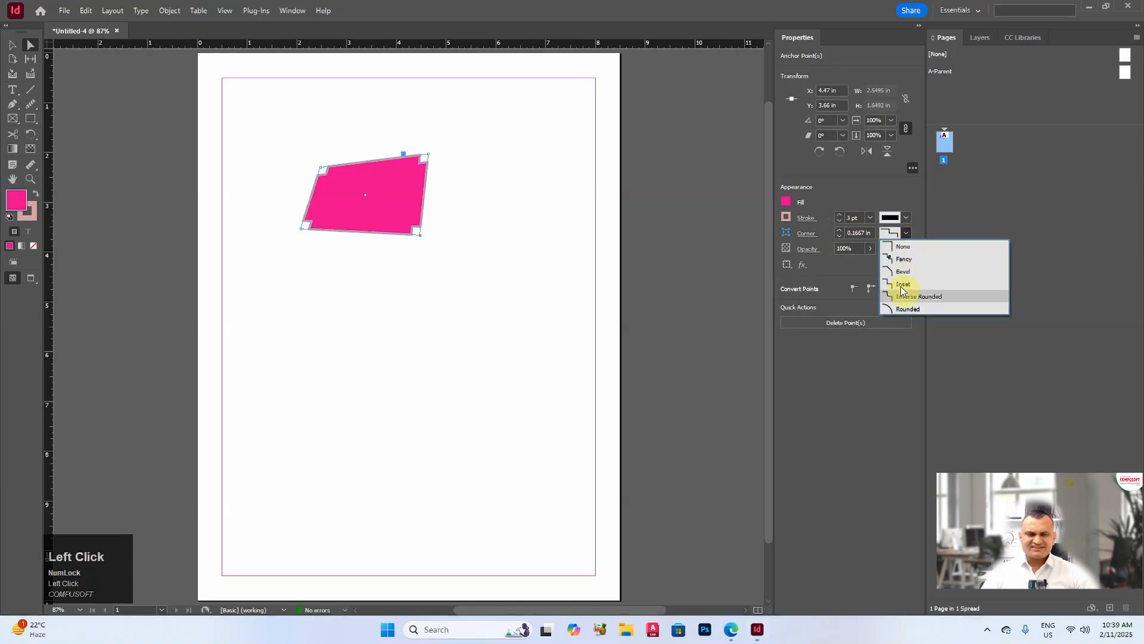
{"action": "left_click", "coordinate": [902, 292]}
{"action": "left_click", "coordinate": [906, 233]}
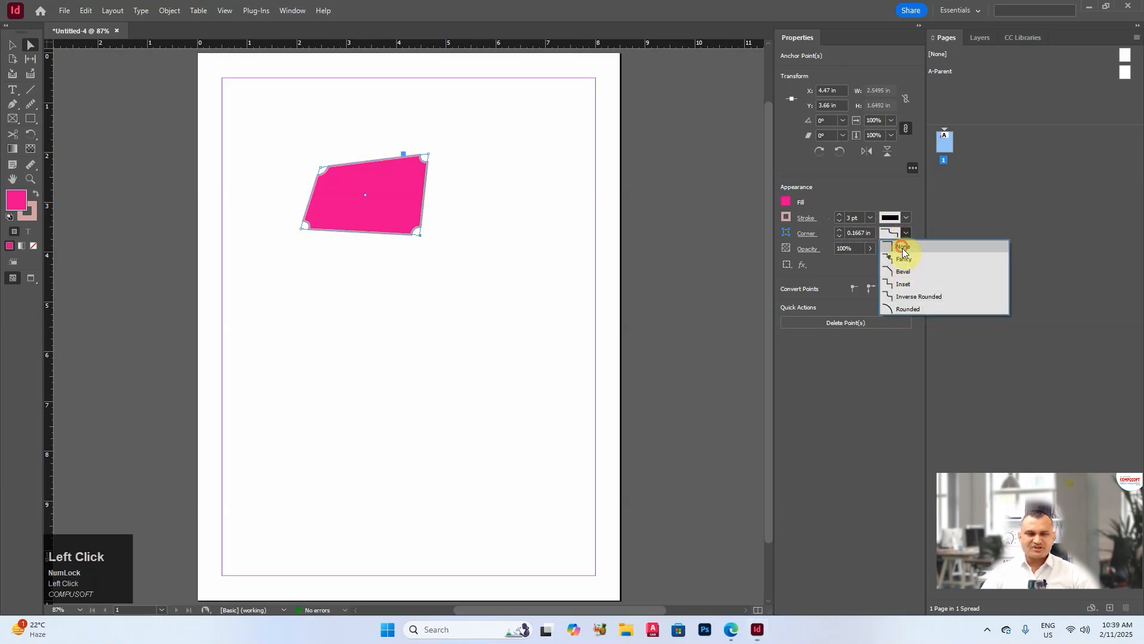
{"action": "left_click", "coordinate": [903, 247]}
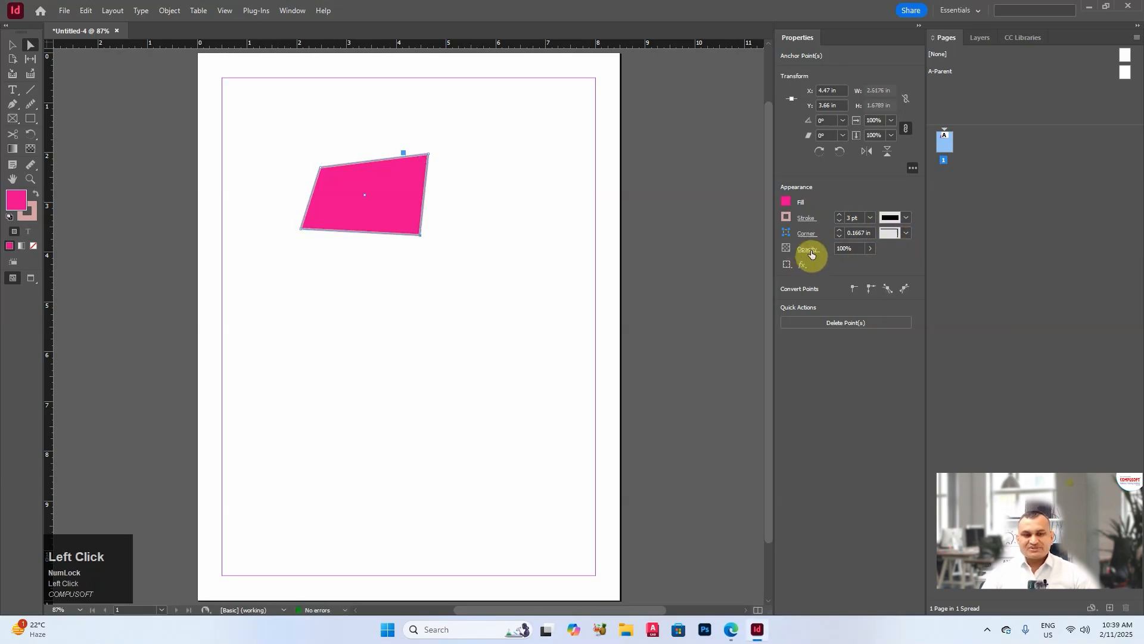
Vary the shape's opacity and return it to 100%, then move the shape about 1.1 in lower and slightly left on the page
{"action": "left_click", "coordinate": [869, 249]}
{"action": "left_click_drag", "start_coordinate": [869, 263], "coordinate": [917, 263]}
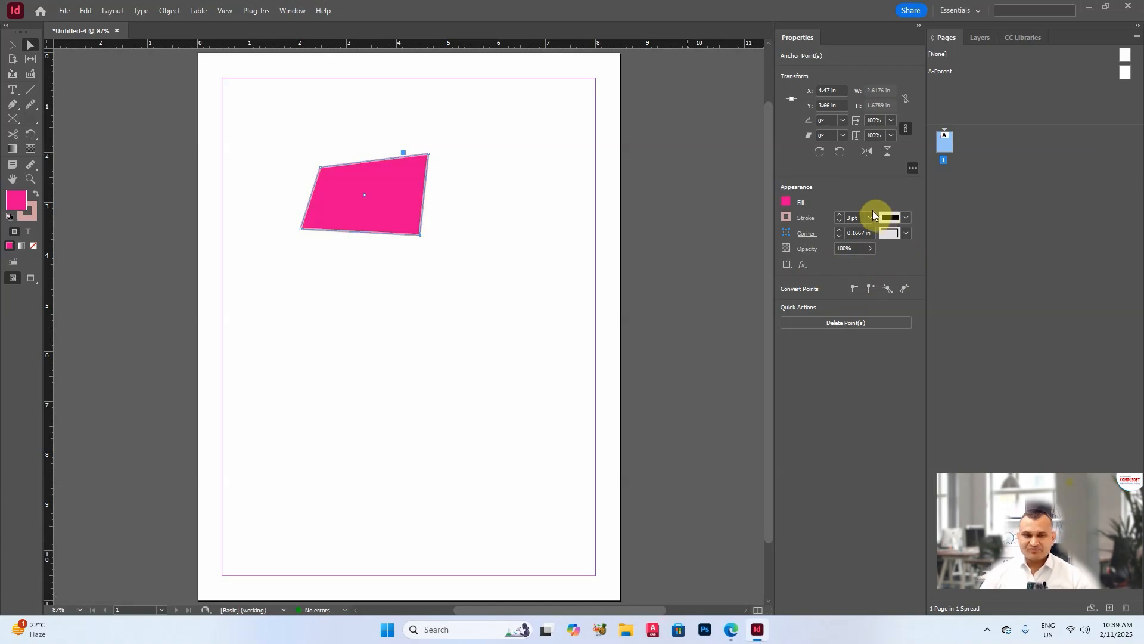
{"action": "left_click_drag", "start_coordinate": [384, 219], "coordinate": [345, 219]}
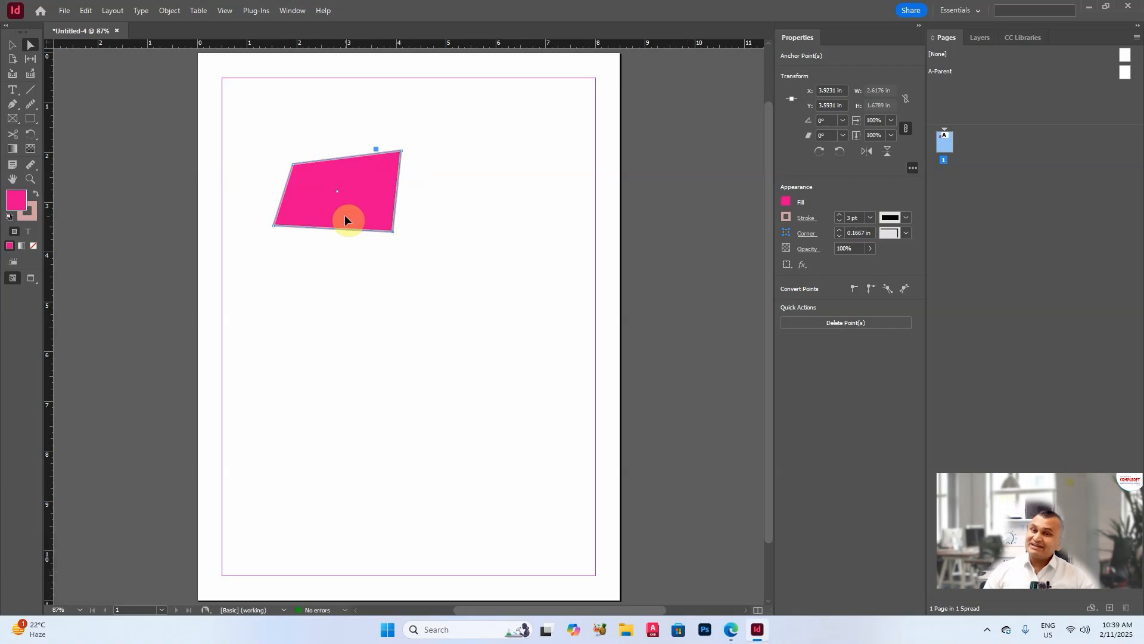
{"action": "left_click_drag", "start_coordinate": [346, 217], "coordinate": [378, 260]}
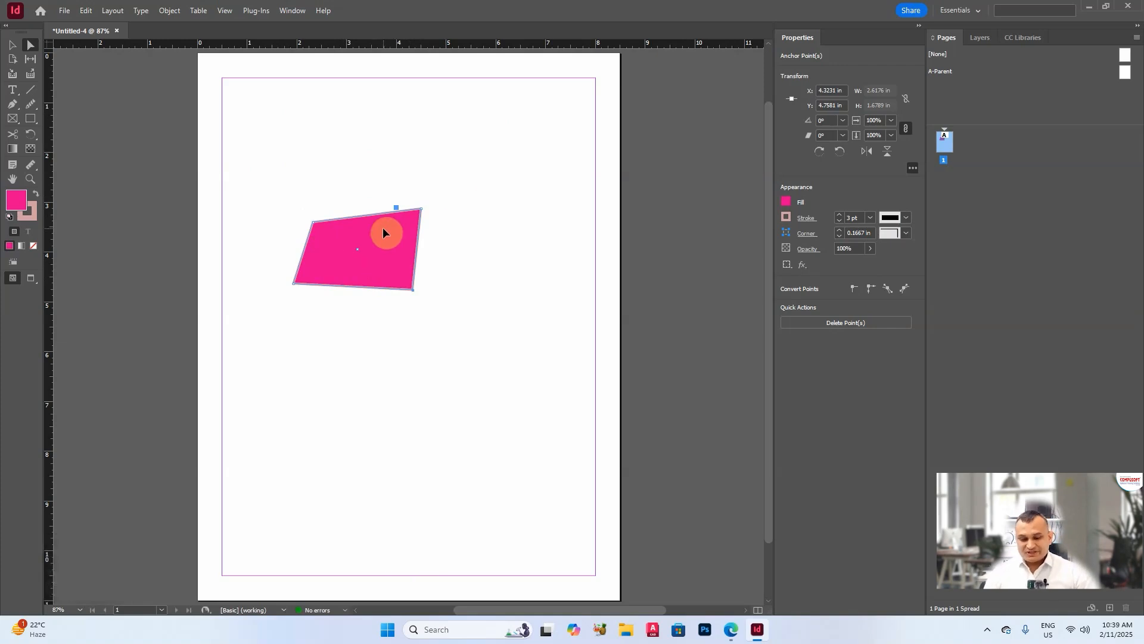
Zoom the page in to 125% and out to 50%, then fit the whole page in view
{"action": "key", "text": "ctrl+equal"}
{"action": "key", "text": "ctrl+equal"}
{"action": "key", "text": "ctrl+equal"}
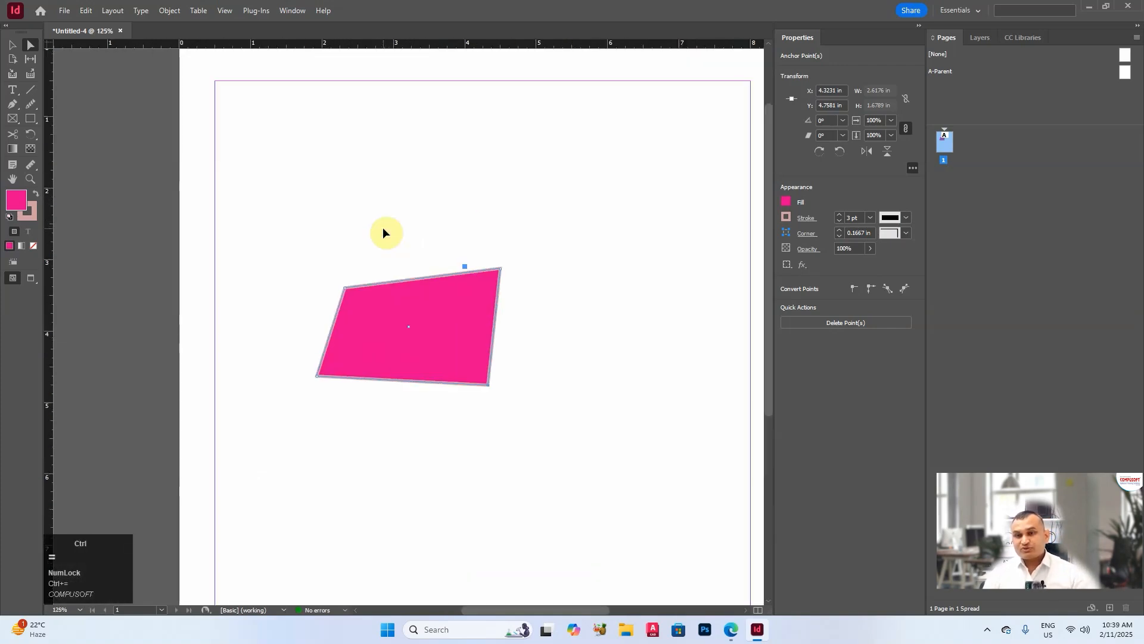
{"action": "key", "text": "ctrl+minus"}
{"action": "key", "text": "ctrl+minus"}
{"action": "key", "text": "ctrl+minus"}
{"action": "key", "text": "ctrl+minus"}
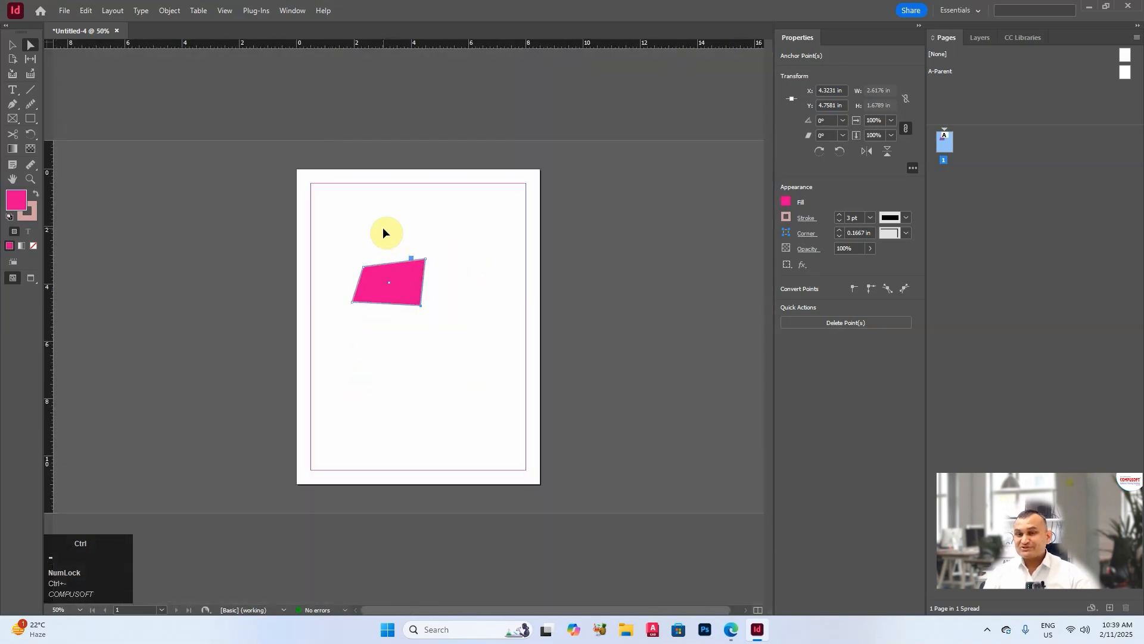
{"action": "key", "text": "ctrl+0"}
{"action": "left_click", "coordinate": [382, 227]}
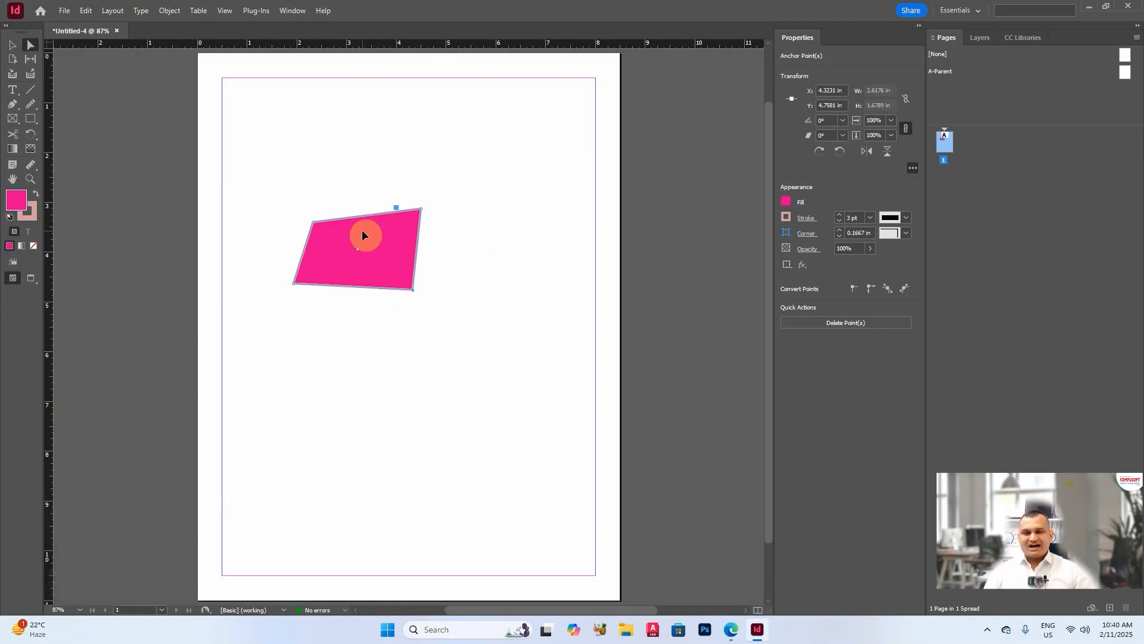
Zoom in and out repeatedly around the quadrilateral to examine its fill, stroke and individual corners up close
{"action": "key", "text": "alt"}
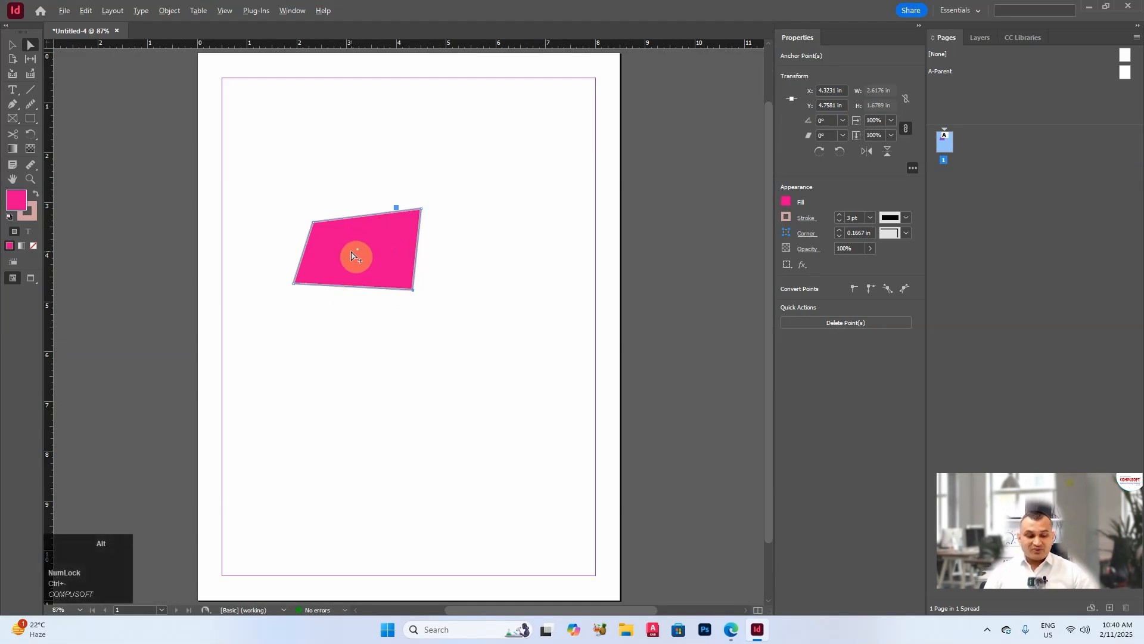
{"action": "scroll", "coordinate": [351, 256], "scroll_direction": "down", "scroll_amount": 5}
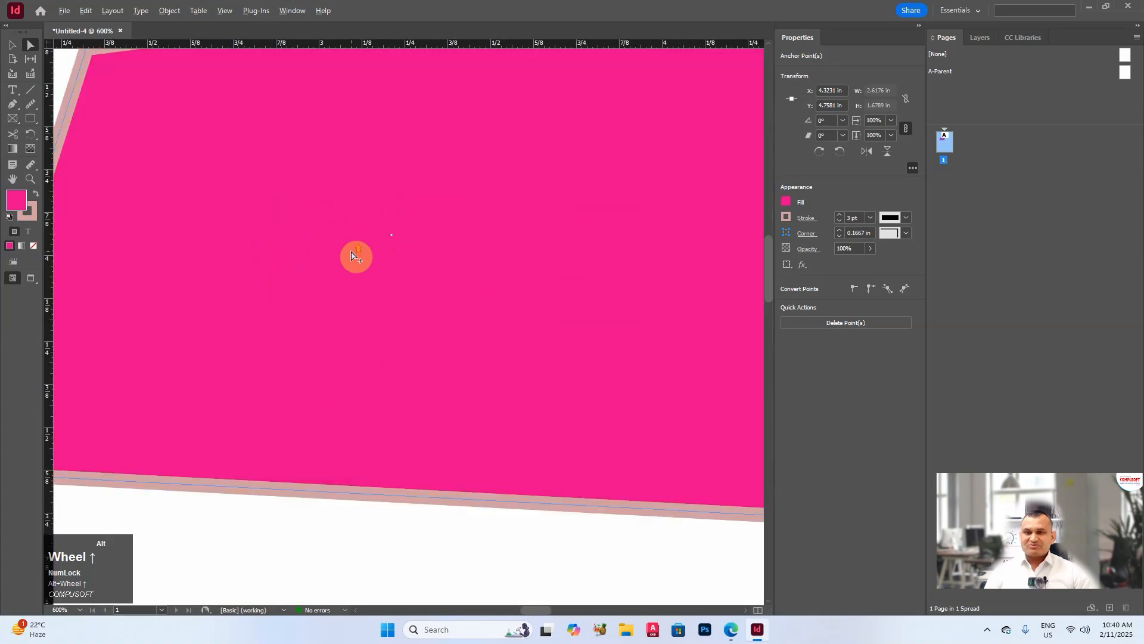
{"action": "scroll", "coordinate": [351, 256], "scroll_direction": "down", "scroll_amount": 5}
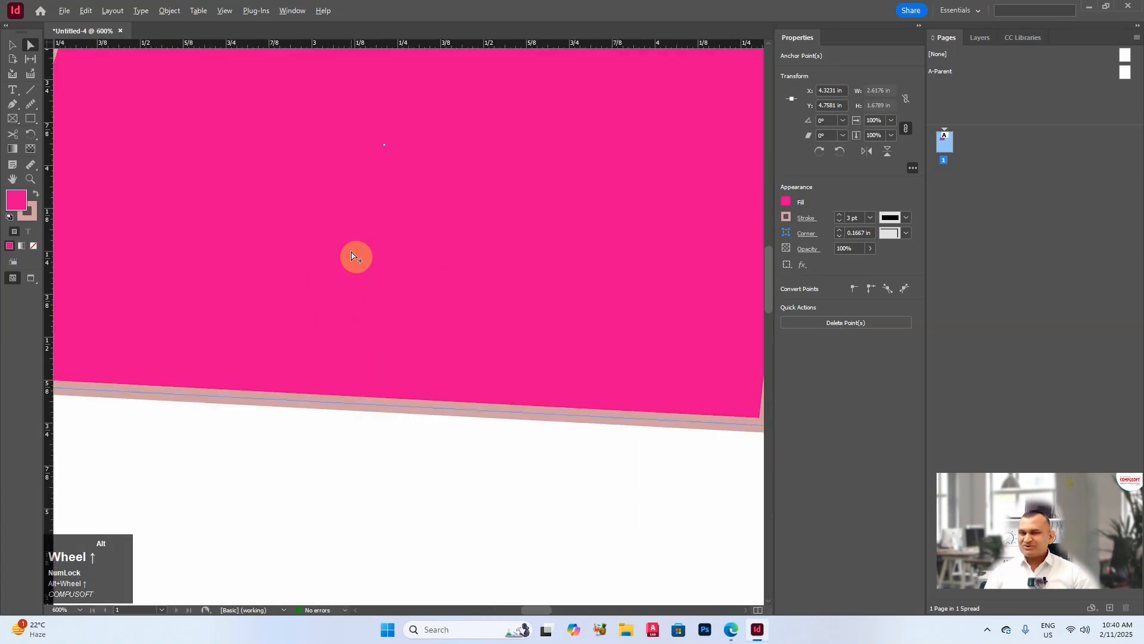
{"action": "scroll", "coordinate": [355, 255], "scroll_direction": "up", "scroll_amount": 5}
{"action": "scroll", "coordinate": [381, 280], "scroll_direction": "down", "scroll_amount": 4}
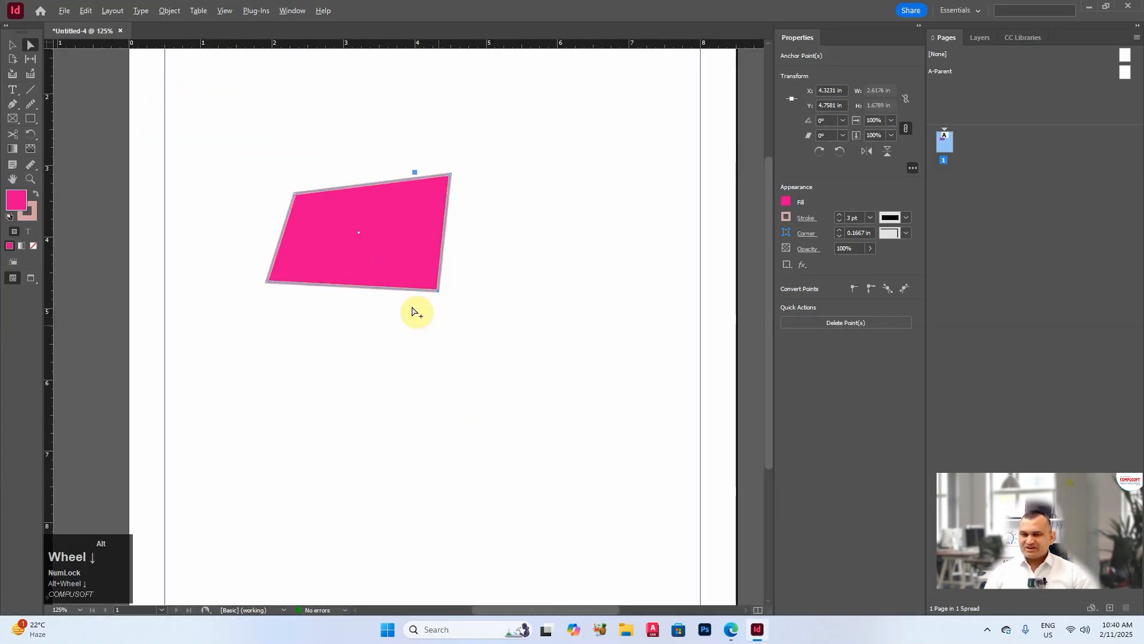
{"action": "scroll", "coordinate": [439, 304], "scroll_direction": "up", "scroll_amount": 3}
{"action": "scroll", "coordinate": [439, 304], "scroll_direction": "up", "scroll_amount": 6}
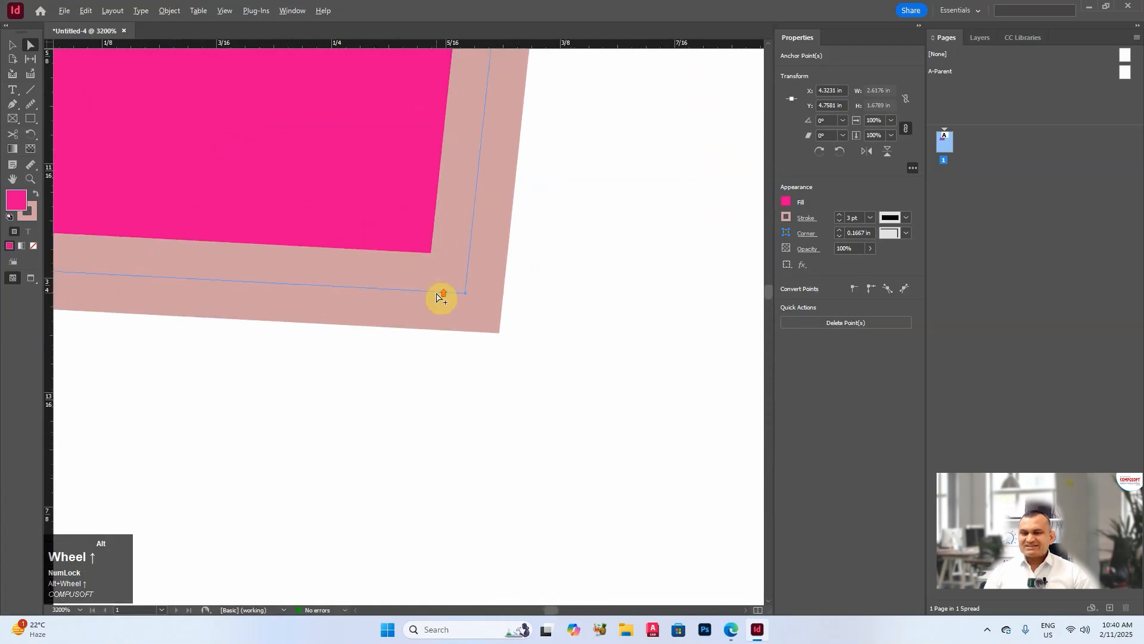
{"action": "scroll", "coordinate": [439, 308], "scroll_direction": "down", "scroll_amount": 8}
{"action": "scroll", "coordinate": [446, 280], "scroll_direction": "up", "scroll_amount": 7}
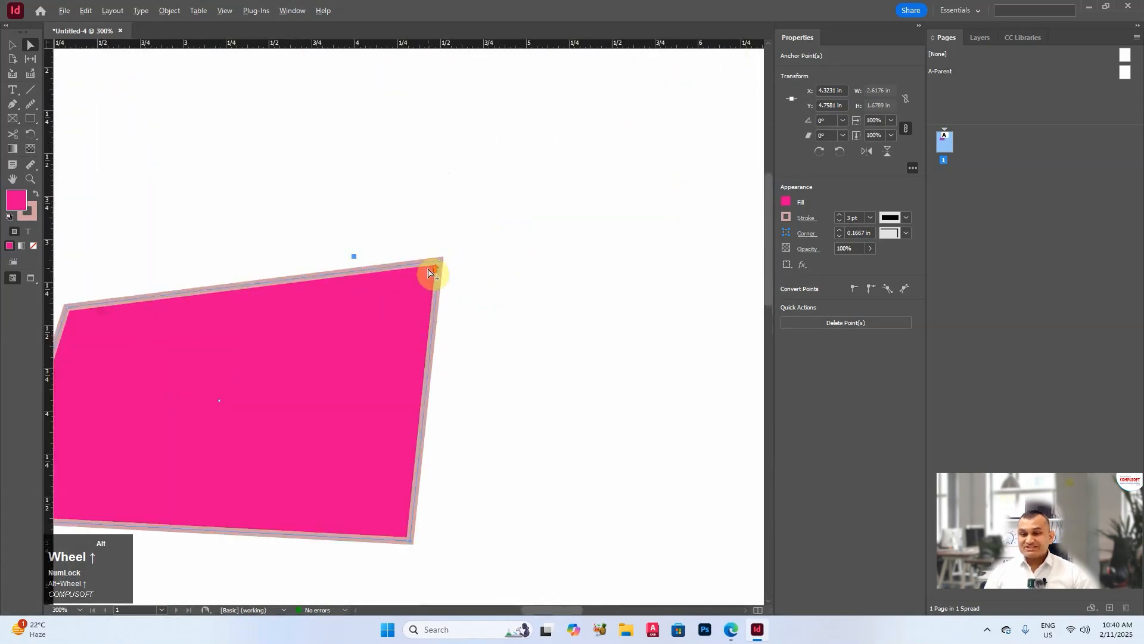
{"action": "scroll", "coordinate": [446, 266], "scroll_direction": "down", "scroll_amount": 7}
{"action": "scroll", "coordinate": [436, 232], "scroll_direction": "up", "scroll_amount": 3}
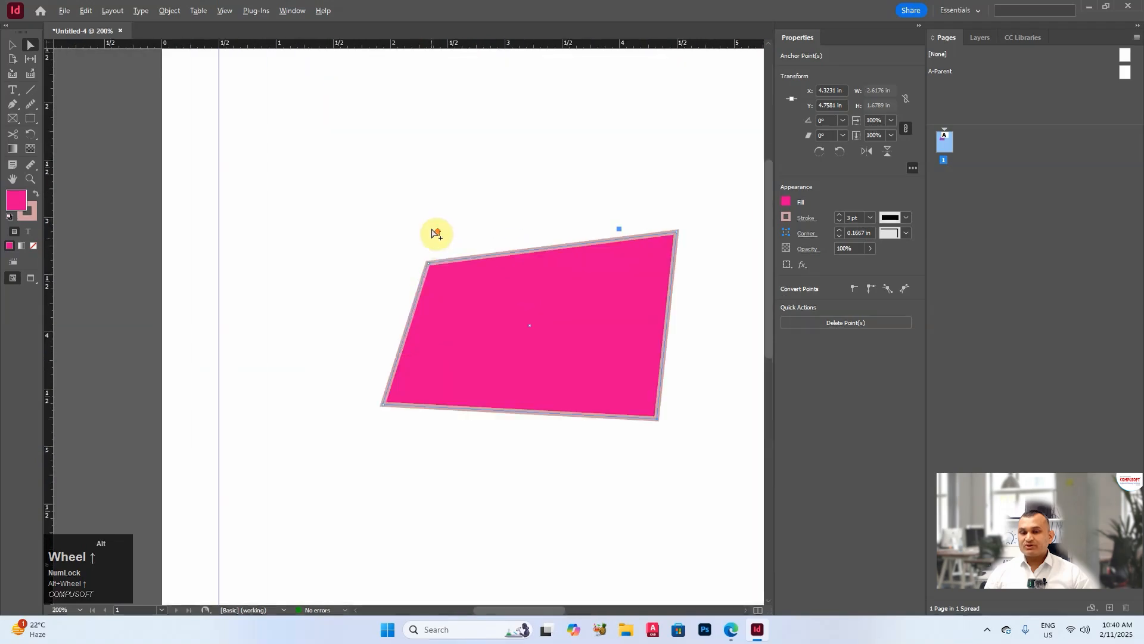
{"action": "scroll", "coordinate": [436, 279], "scroll_direction": "up", "scroll_amount": 7}
{"action": "scroll", "coordinate": [426, 255], "scroll_direction": "down", "scroll_amount": 10}
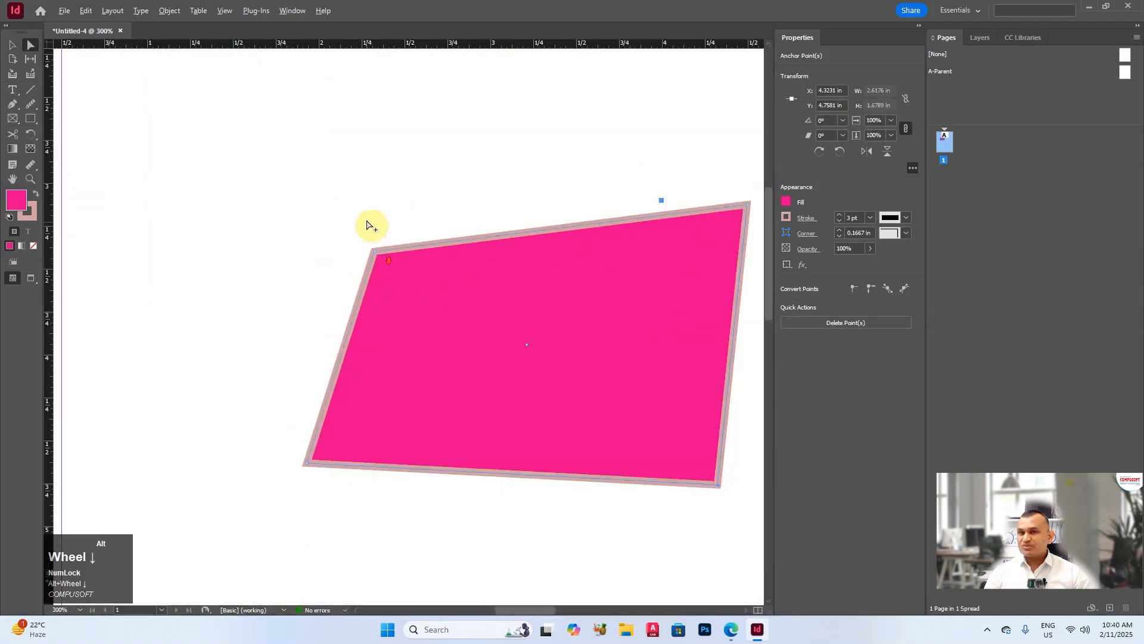
{"action": "scroll", "coordinate": [358, 280], "scroll_direction": "up", "scroll_amount": 6}
{"action": "scroll", "coordinate": [265, 321], "scroll_direction": "down", "scroll_amount": 9}
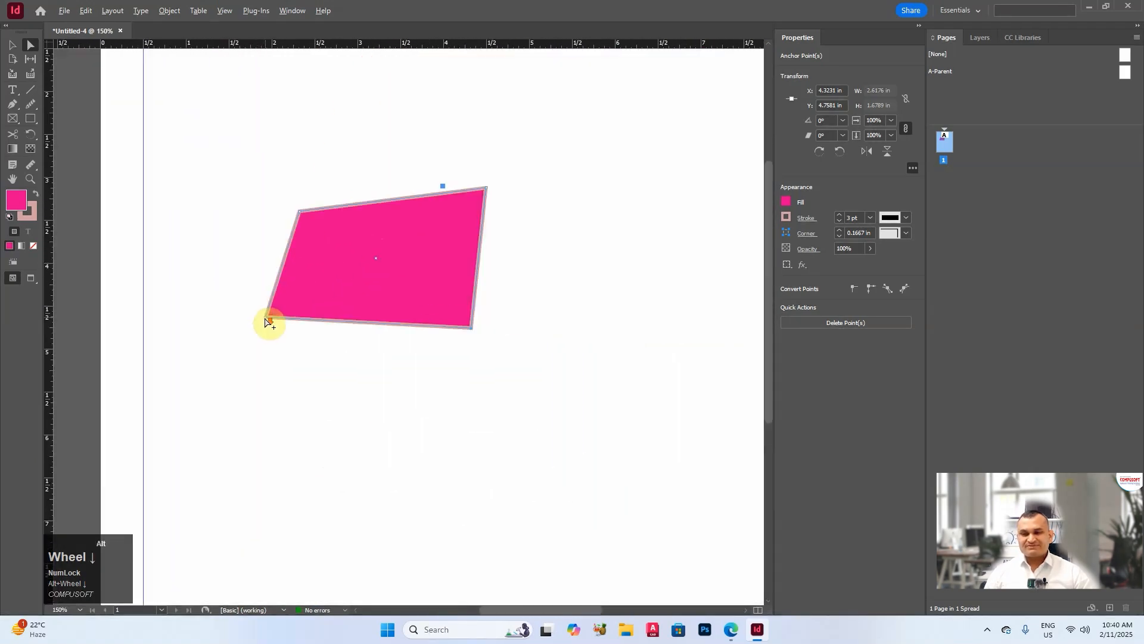
Fit the whole page in view, zoom in to 200% around the quadrilateral, and pan slightly
{"action": "scroll", "coordinate": [268, 321], "scroll_direction": "up", "scroll_amount": 1}
{"action": "key", "text": "ctrl"}
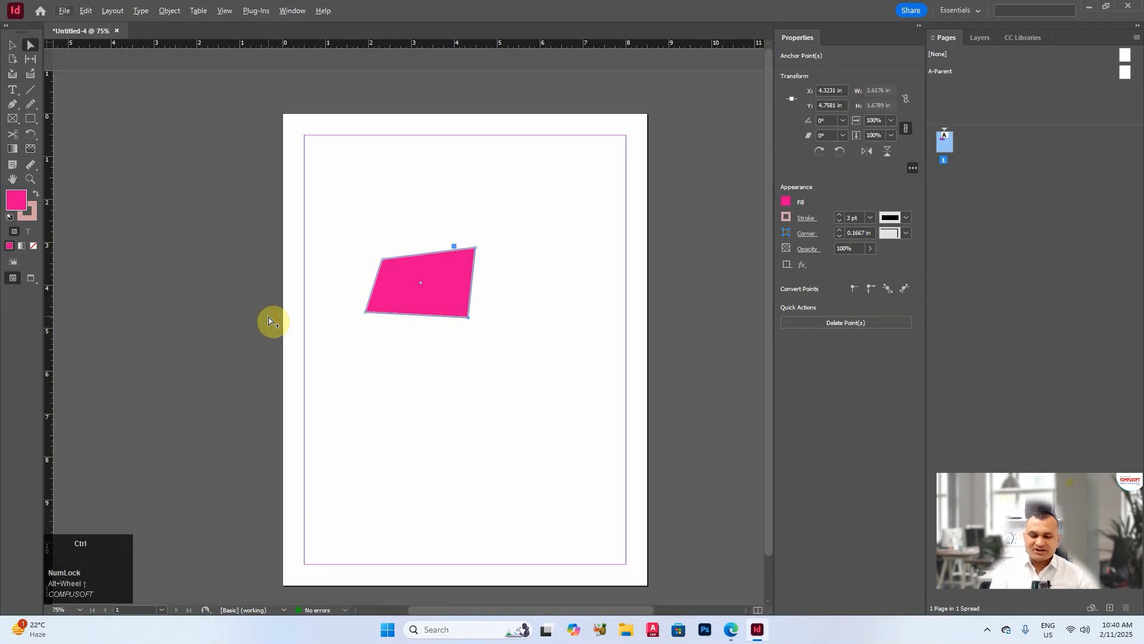
{"action": "scroll", "coordinate": [268, 320], "scroll_direction": "up", "scroll_amount": 1}
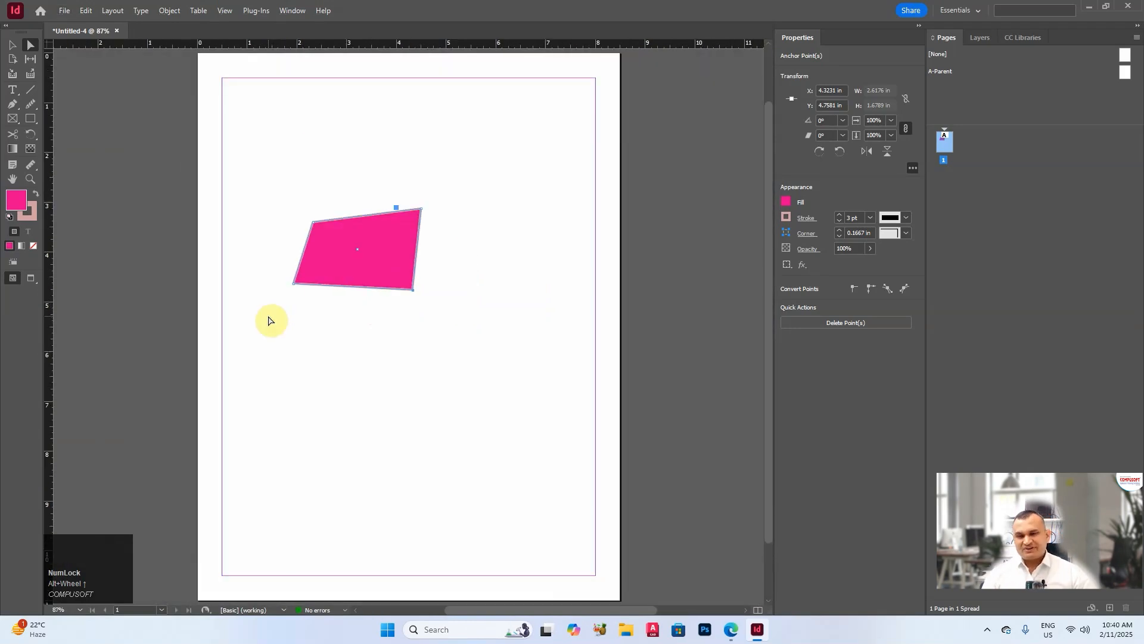
{"action": "scroll", "coordinate": [268, 321], "scroll_direction": "up", "scroll_amount": 2}
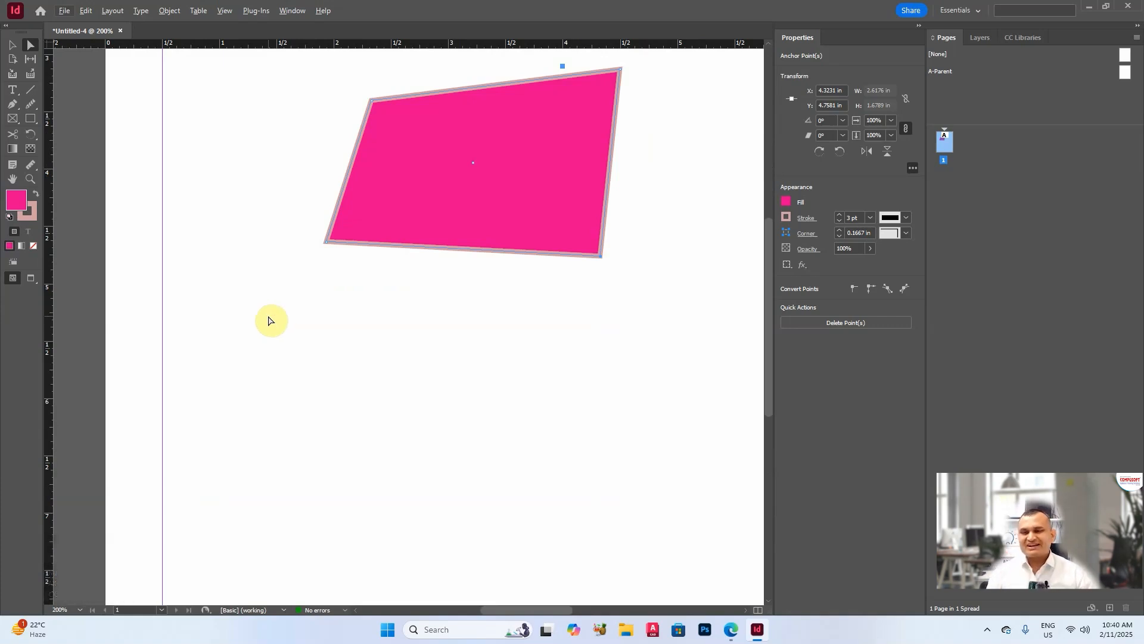
{"action": "key", "text": "space"}
{"action": "left_click_drag", "start_coordinate": [403, 298], "coordinate": [311, 261]}
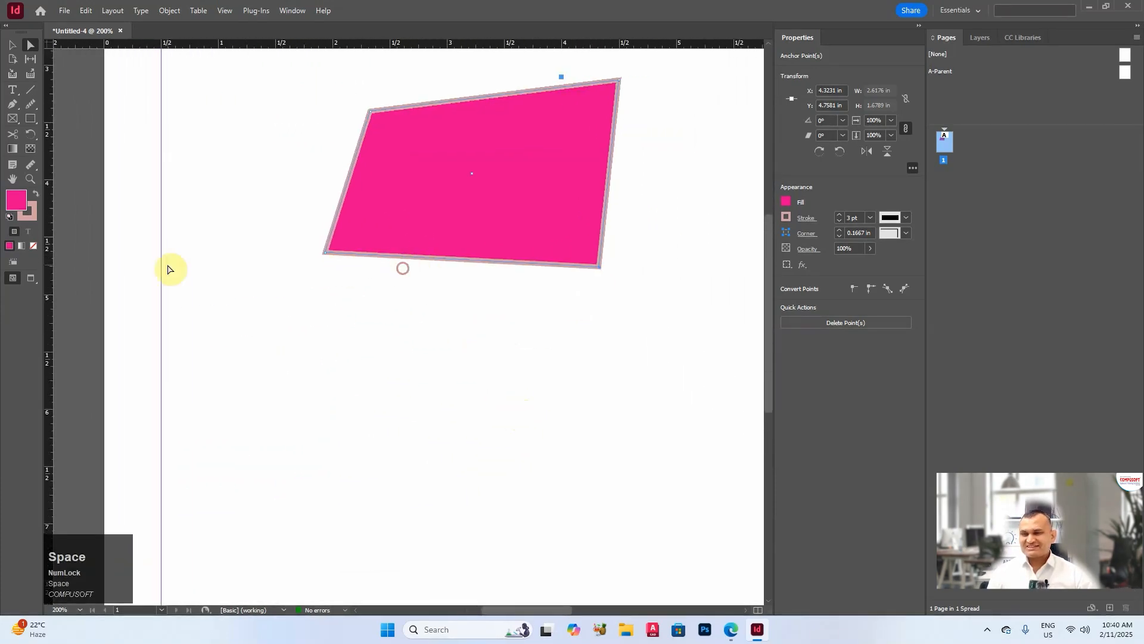
Pan the view downward with the Hand tool, and magnify the page to 4000% with the Zoom tool
{"action": "left_click", "coordinate": [12, 178]}
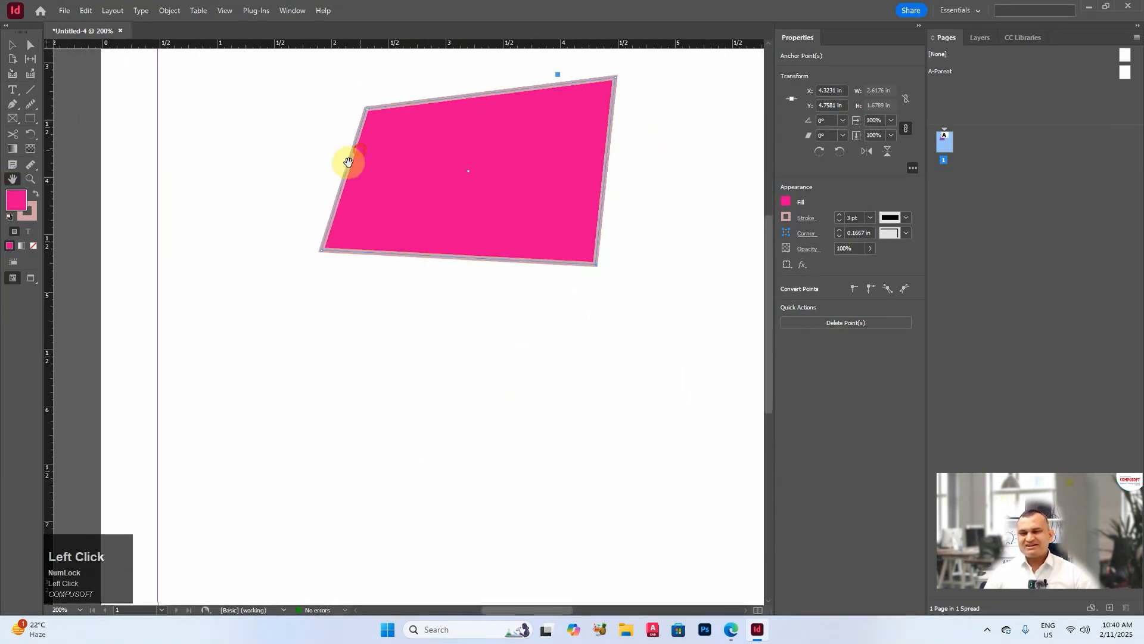
{"action": "left_click_drag", "start_coordinate": [344, 161], "coordinate": [361, 284]}
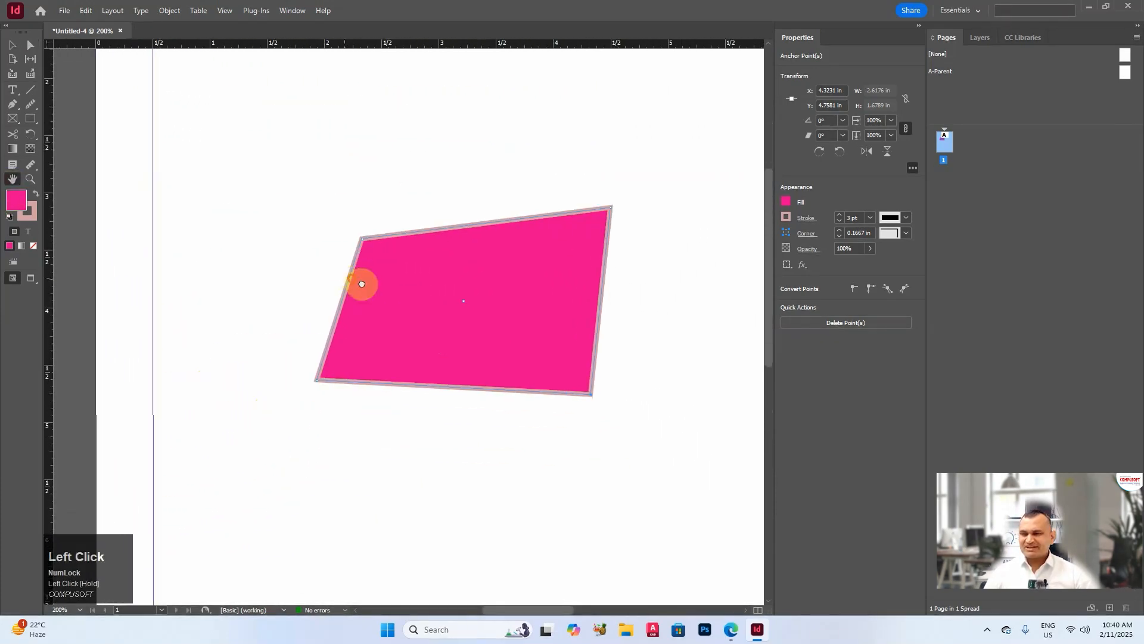
{"action": "left_click", "coordinate": [30, 178]}
{"action": "mouse_move", "coordinate": [260, 240]}
{"action": "left_mouse_down"}
{"action": "mouse_move", "coordinate": [338, 355]}
{"action": "mouse_move", "coordinate": [240, 230]}
{"action": "left_mouse_up"}
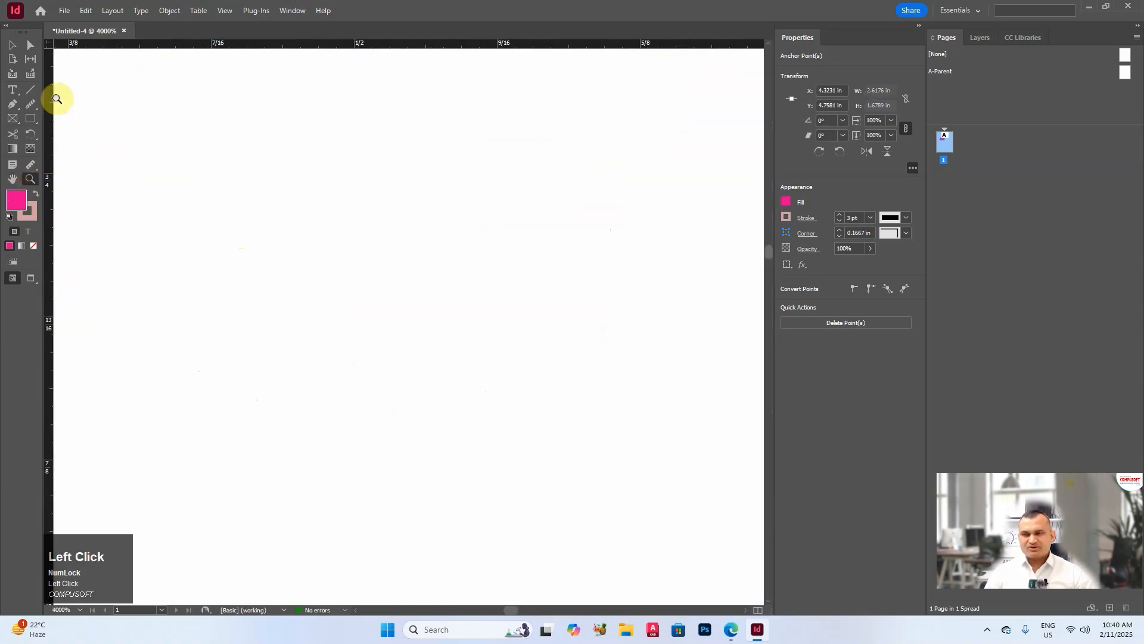
Move the quadrilateral slightly lower on the page, to about X 1.87 in, Y 3.5 in
{"action": "left_click", "coordinate": [13, 45]}
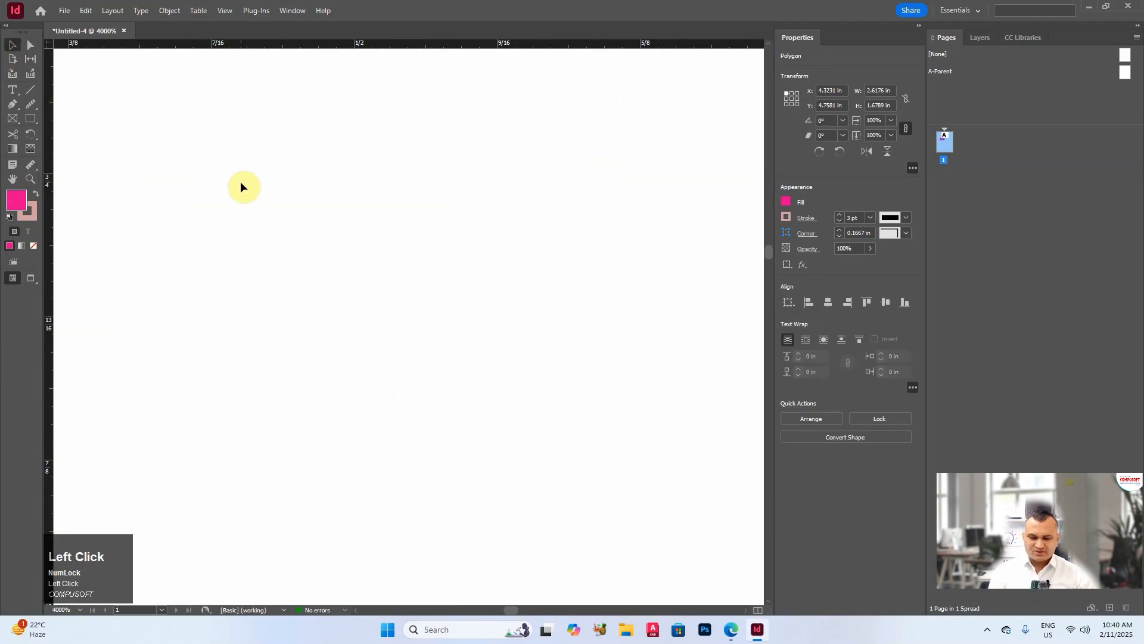
{"action": "key", "text": "ctrl+0"}
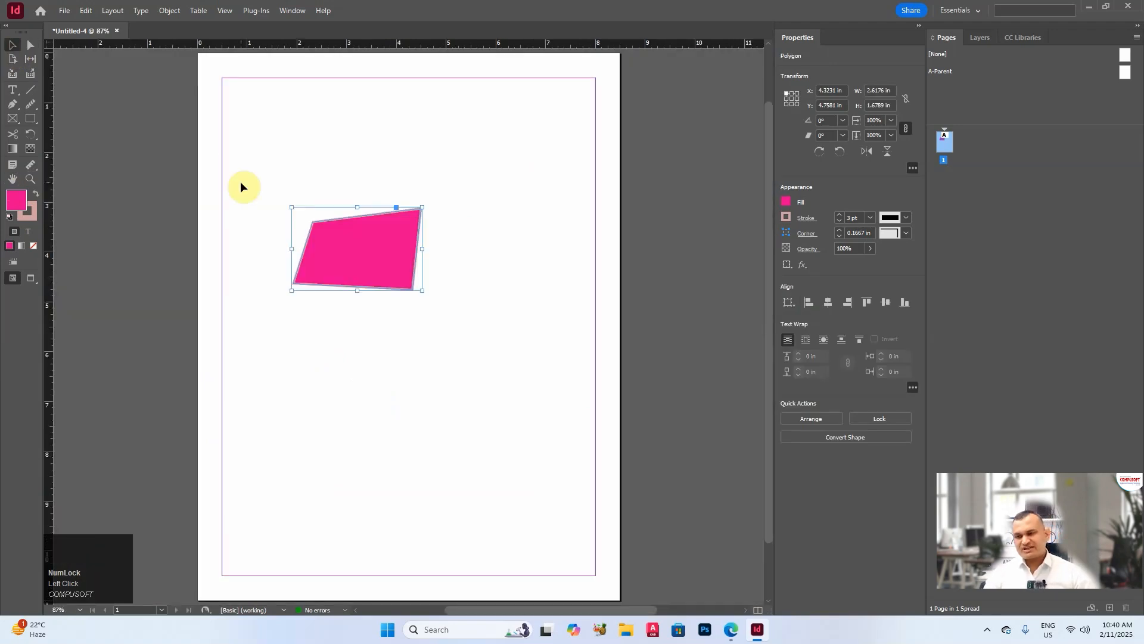
{"action": "left_click_drag", "start_coordinate": [321, 250], "coordinate": [368, 277]}
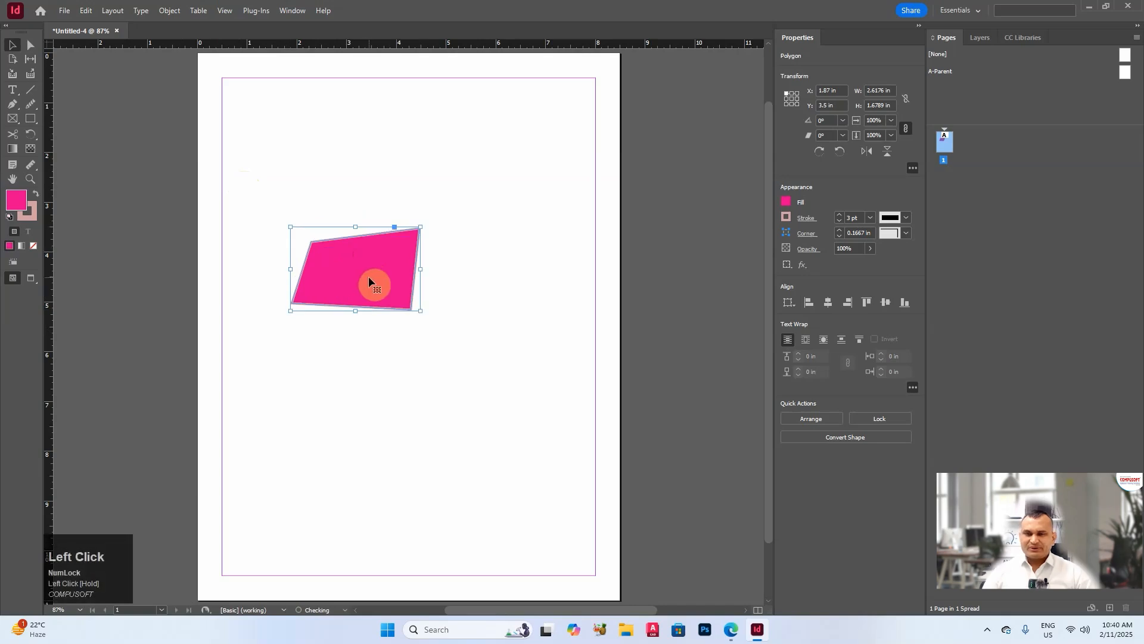
Swap the quadrilateral's fill and stroke colours back and forth several times, ending on the pink fill
{"action": "left_click", "coordinate": [36, 194]}
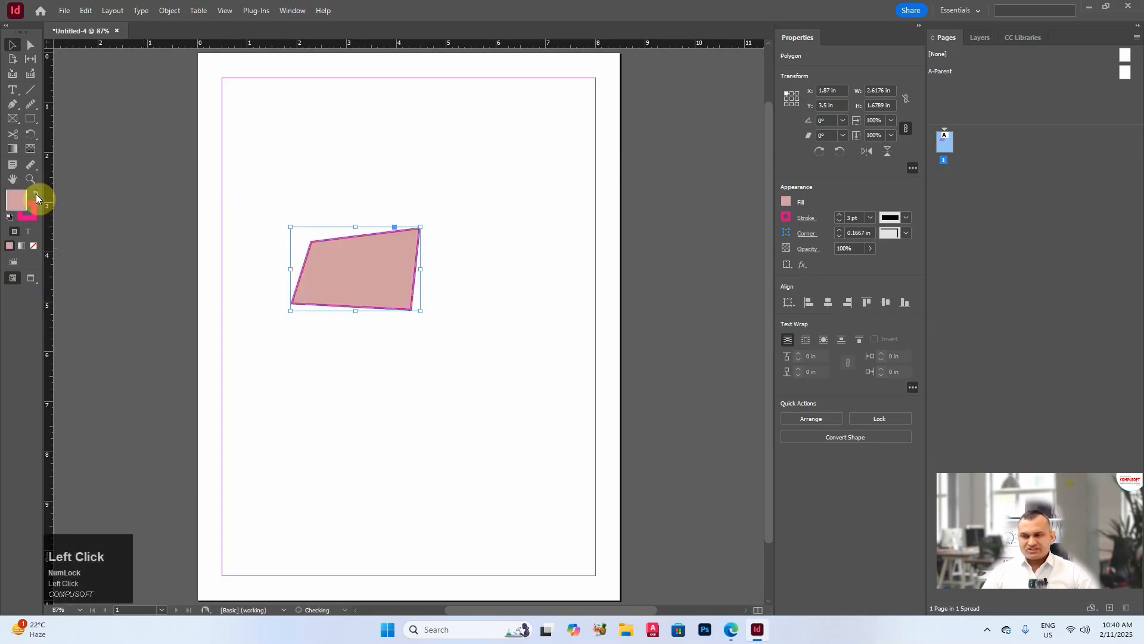
{"action": "left_click", "coordinate": [36, 194]}
{"action": "left_click", "coordinate": [36, 194]}
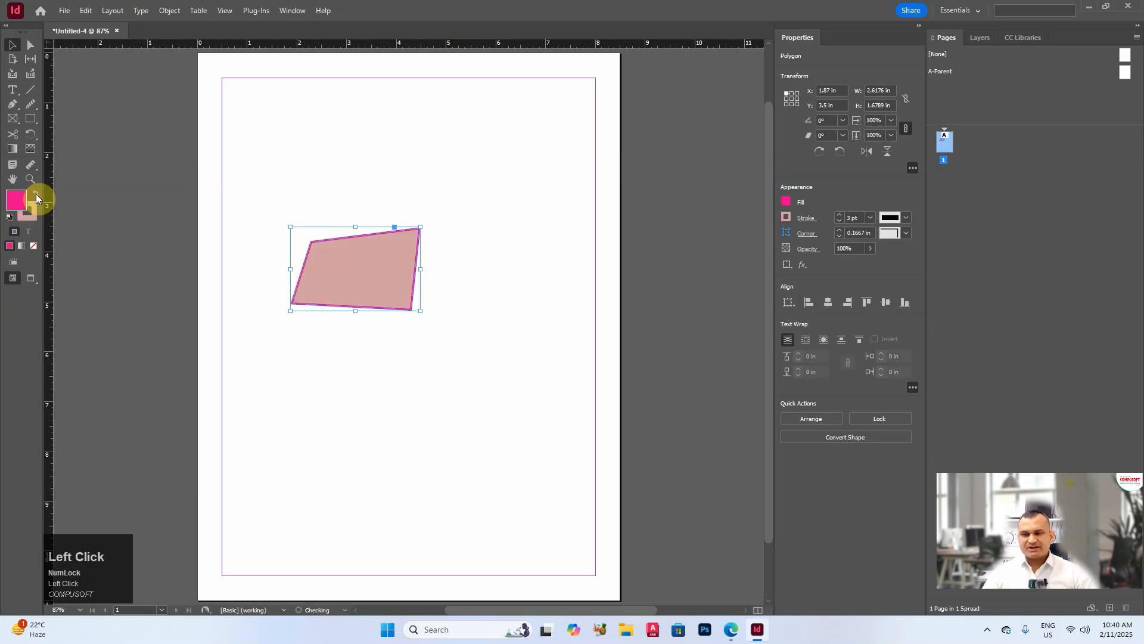
{"action": "left_click", "coordinate": [35, 194]}
{"action": "left_click", "coordinate": [36, 194]}
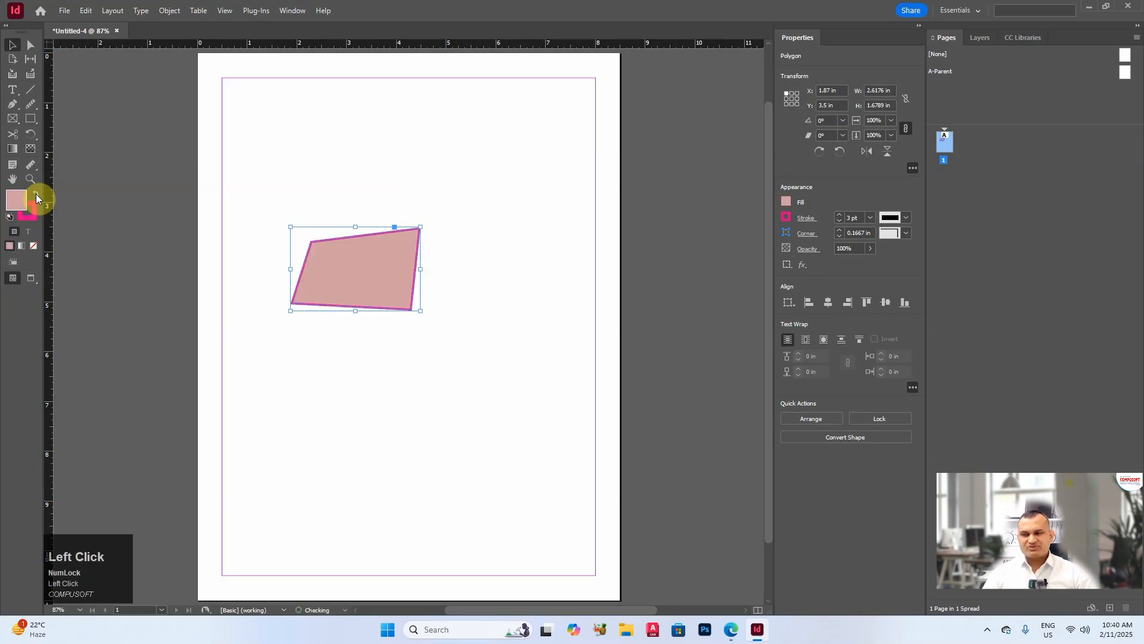
{"action": "left_click", "coordinate": [36, 194]}
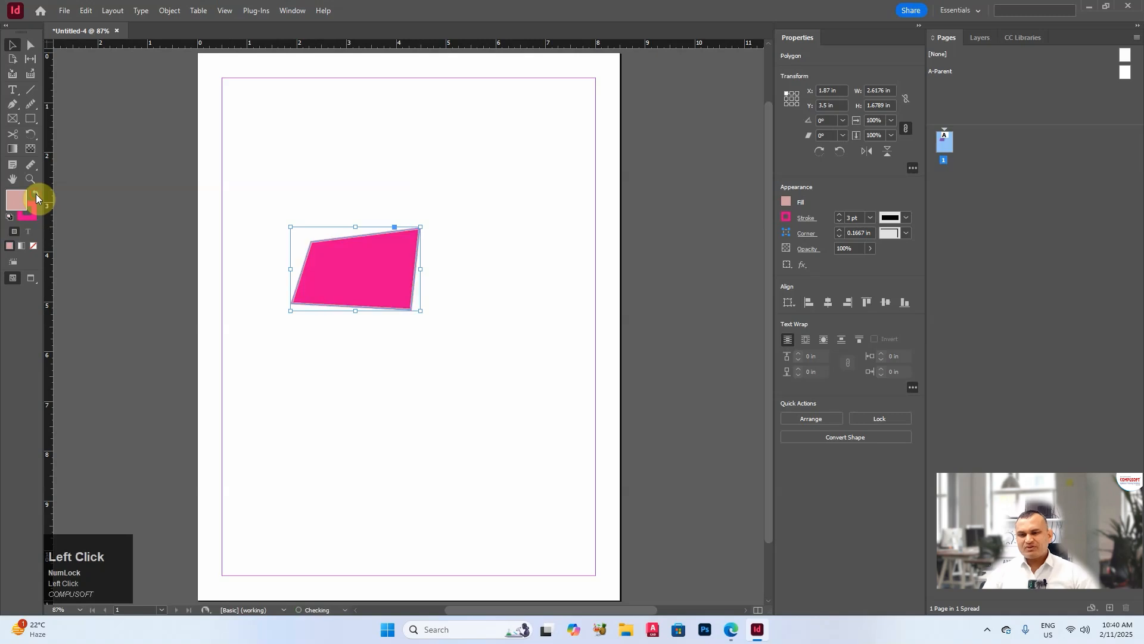
{"action": "left_click", "coordinate": [35, 192]}
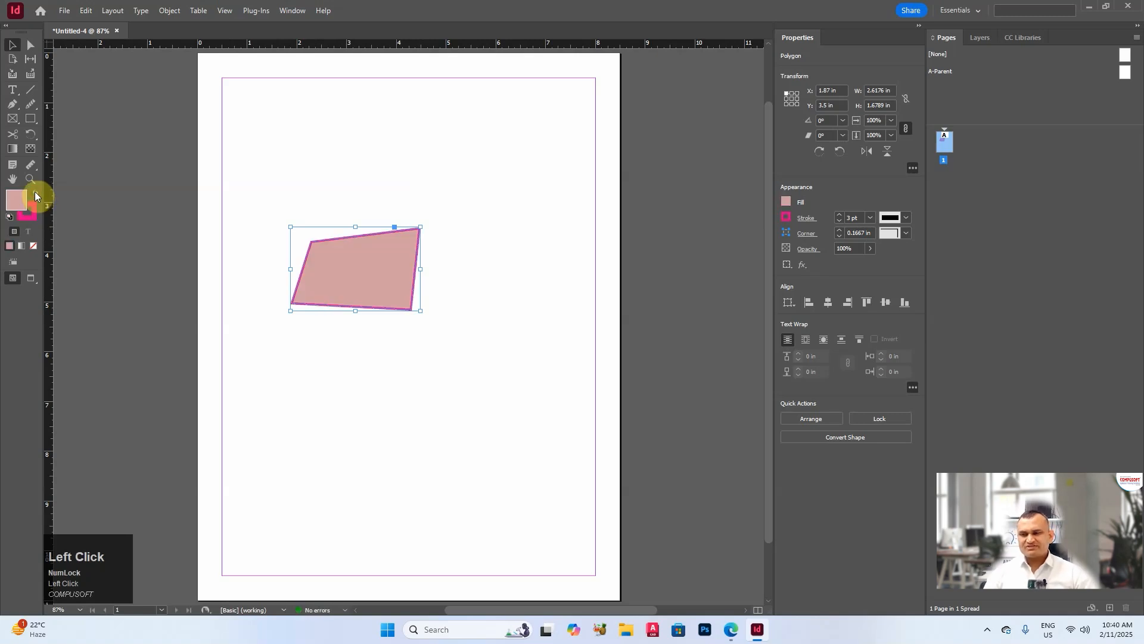
{"action": "left_click", "coordinate": [36, 194]}
{"action": "left_click", "coordinate": [36, 194]}
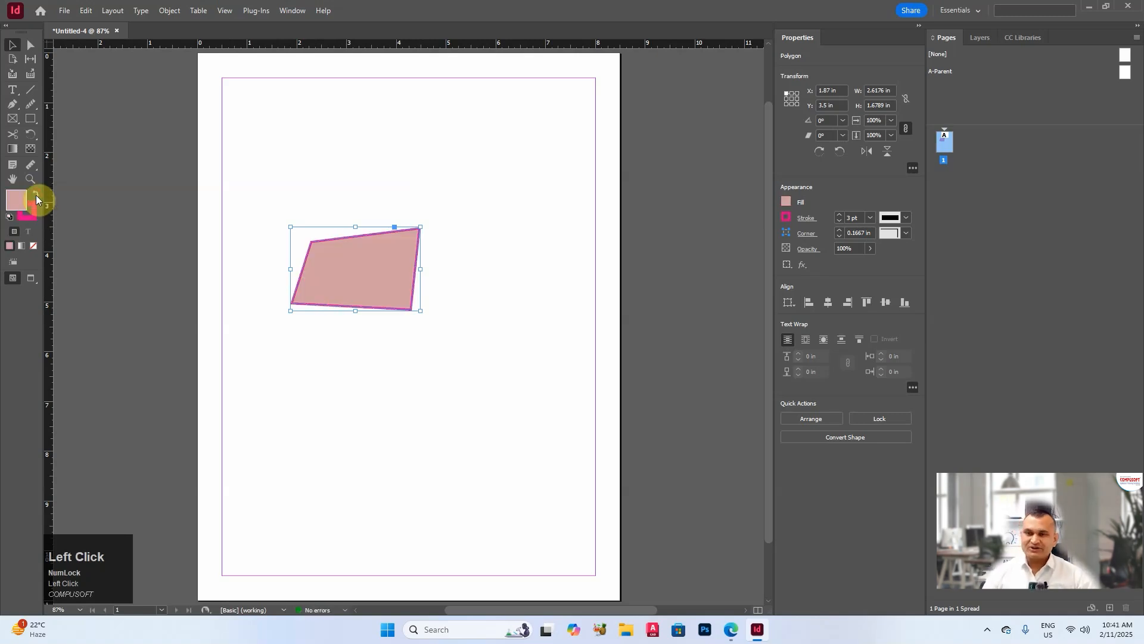
{"action": "left_click", "coordinate": [36, 195]}
Toggle between the fill and stroke as active attribute, and swap their colours again, finishing with the pink fill
{"action": "key", "text": "x"}
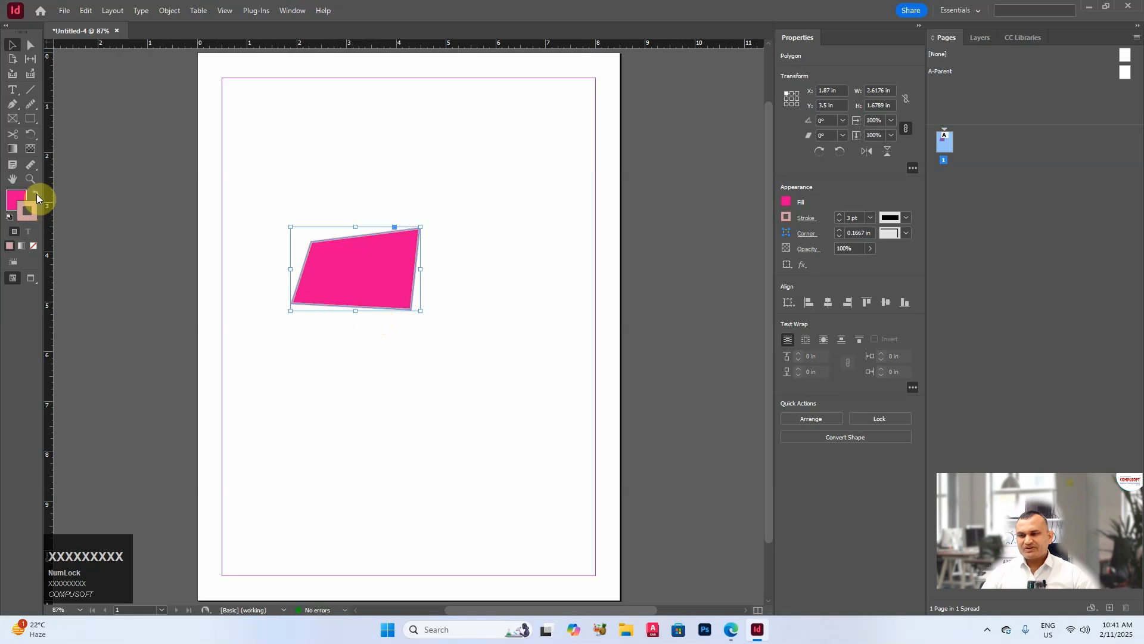
{"action": "left_click", "coordinate": [37, 194]}
{"action": "left_click", "coordinate": [37, 191]}
{"action": "left_click", "coordinate": [37, 192]}
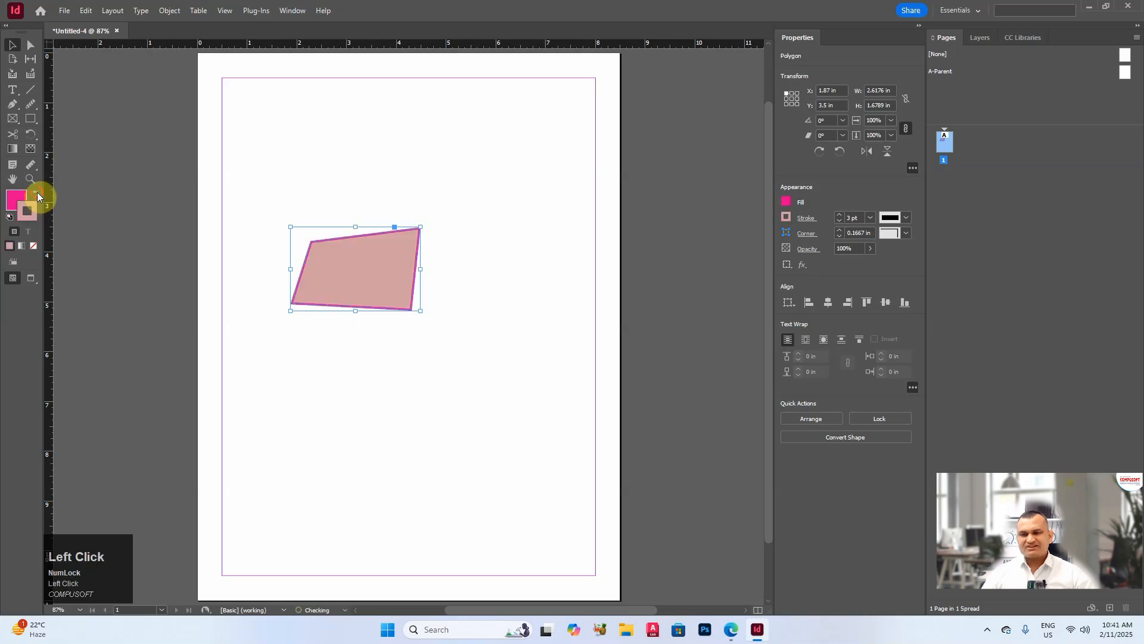
{"action": "left_click", "coordinate": [37, 191]}
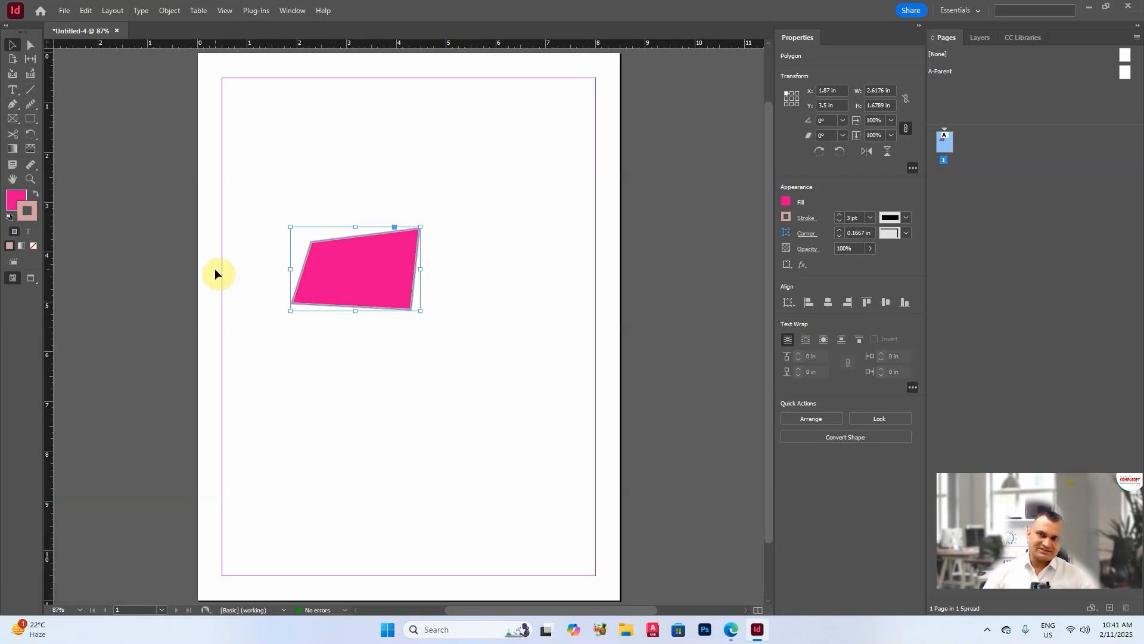
Move the pink quadrilateral up to about X 1.63 in, Y 2.28 in, and delete it from the page
{"action": "left_click_drag", "start_coordinate": [362, 272], "coordinate": [344, 212]}
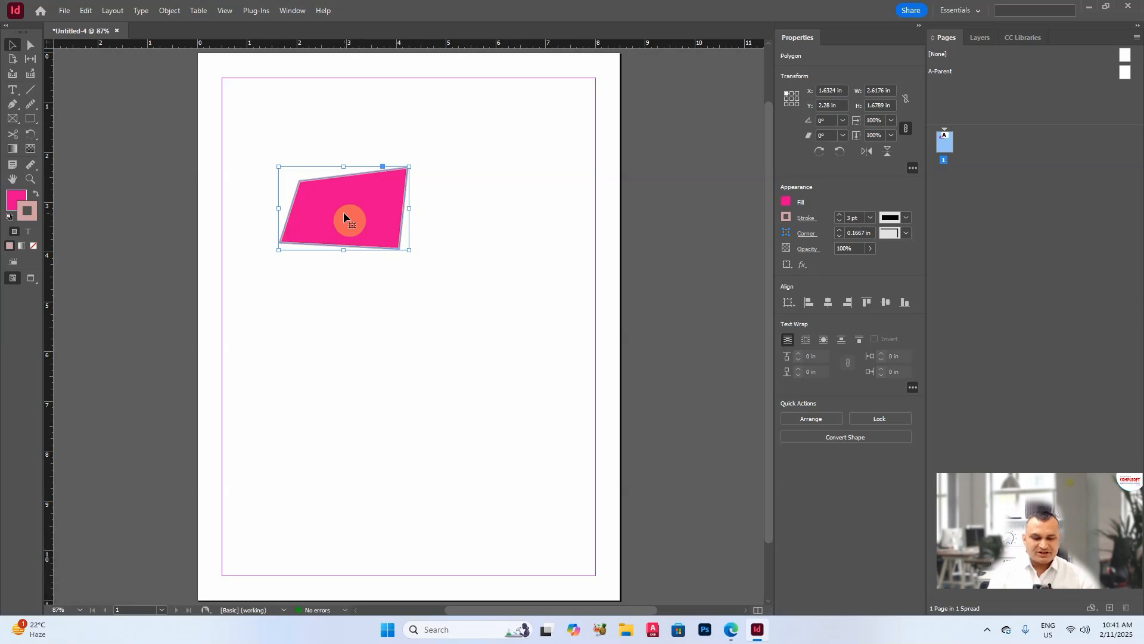
{"action": "key", "text": "Delete"}
Switch between the type tools, view the Type on a Path options without changing them, and return to the Type Tool
{"action": "left_click", "coordinate": [14, 95]}
{"action": "right_click", "coordinate": [15, 95]}
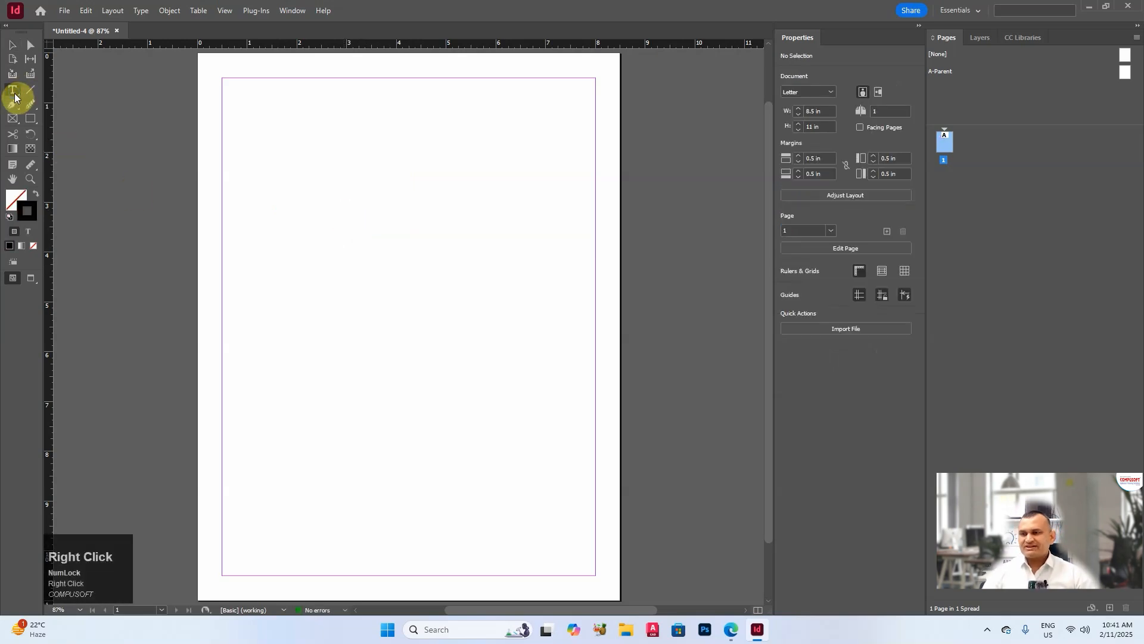
{"action": "left_click", "coordinate": [13, 97]}
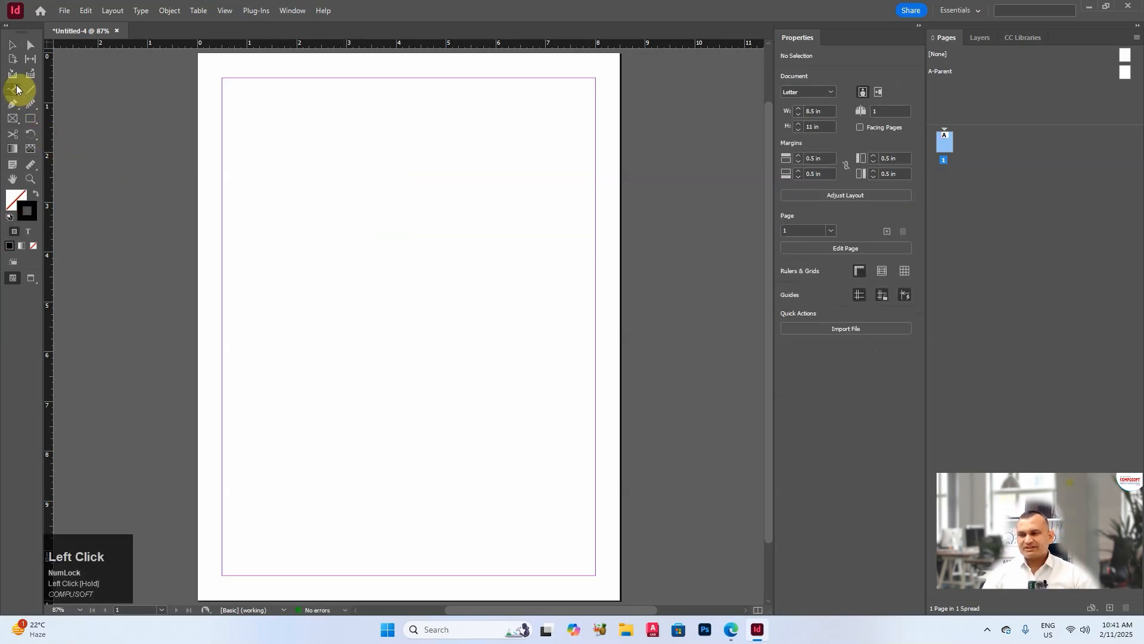
{"action": "right_click", "coordinate": [13, 89]}
{"action": "left_click", "coordinate": [18, 97]}
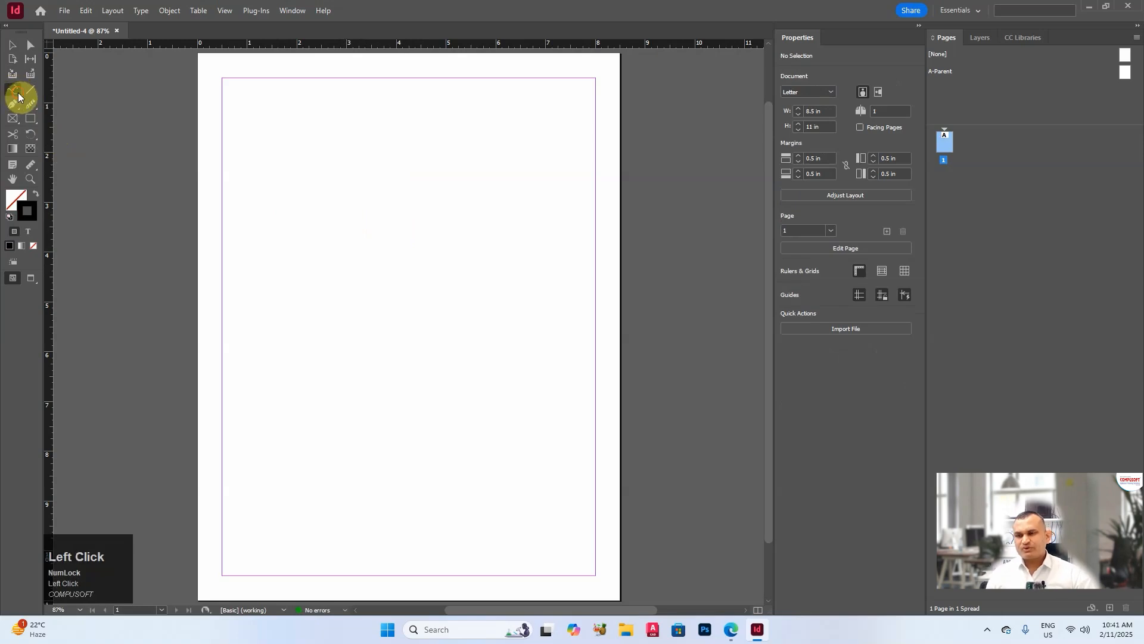
{"action": "right_click", "coordinate": [12, 89]}
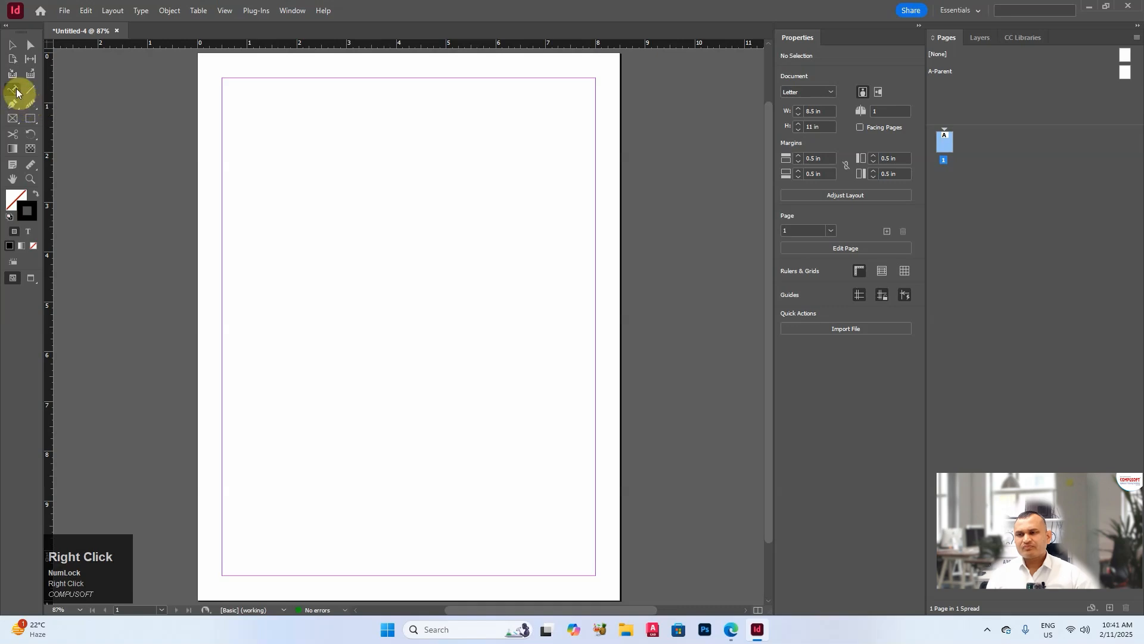
{"action": "left_click", "coordinate": [16, 93]}
{"action": "double_click", "coordinate": [16, 92]}
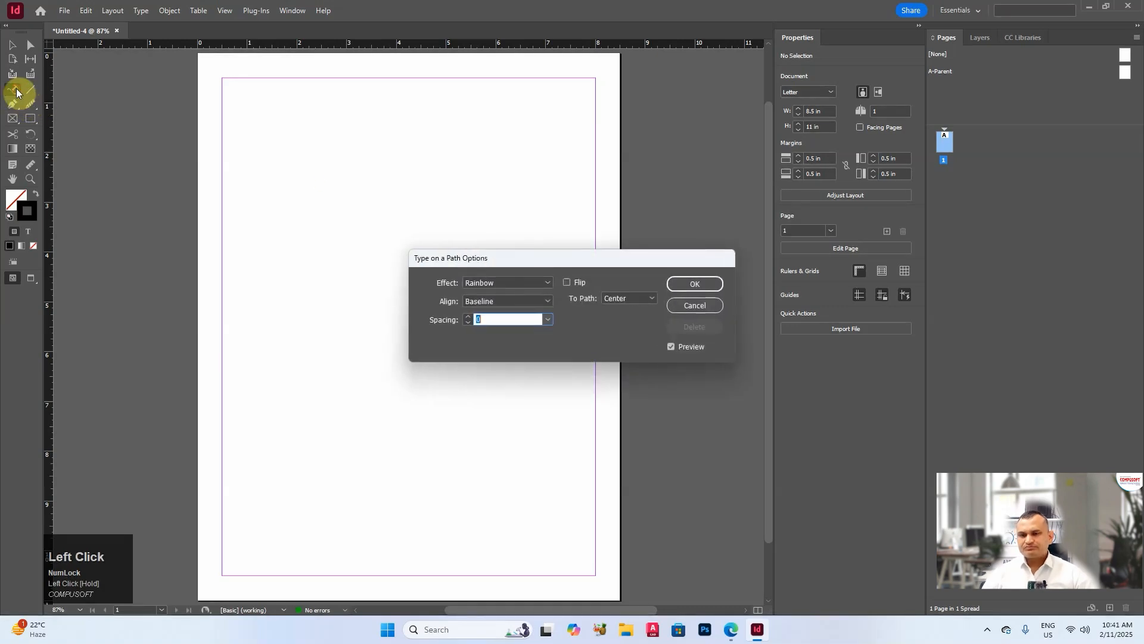
{"action": "left_click", "coordinate": [695, 303]}
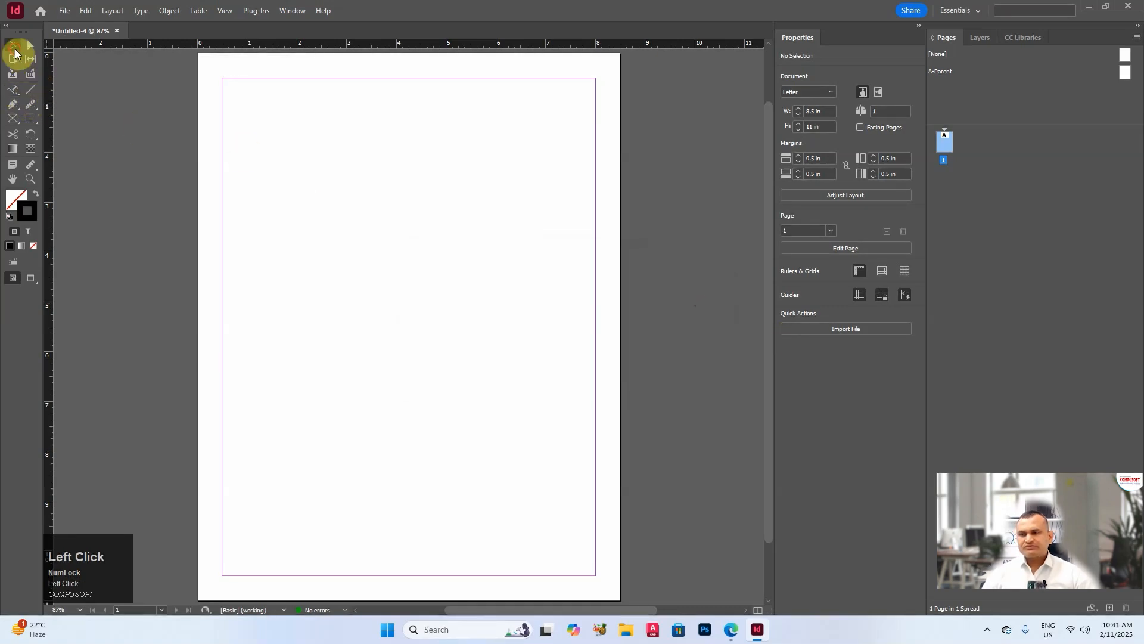
{"action": "right_click", "coordinate": [18, 95]}
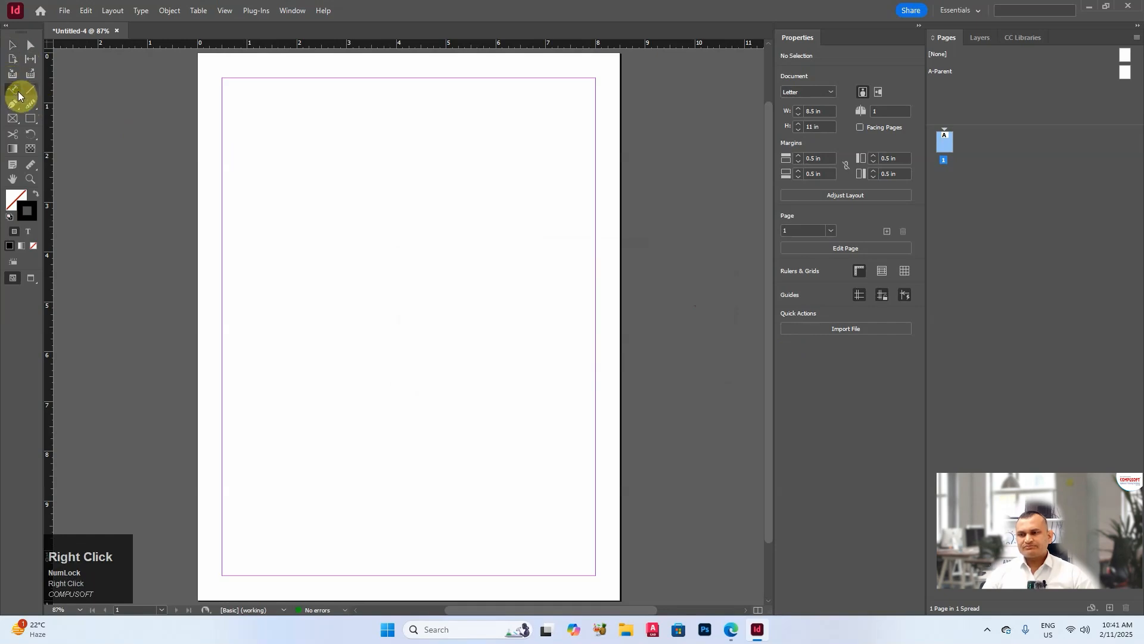
{"action": "left_click", "coordinate": [11, 91]}
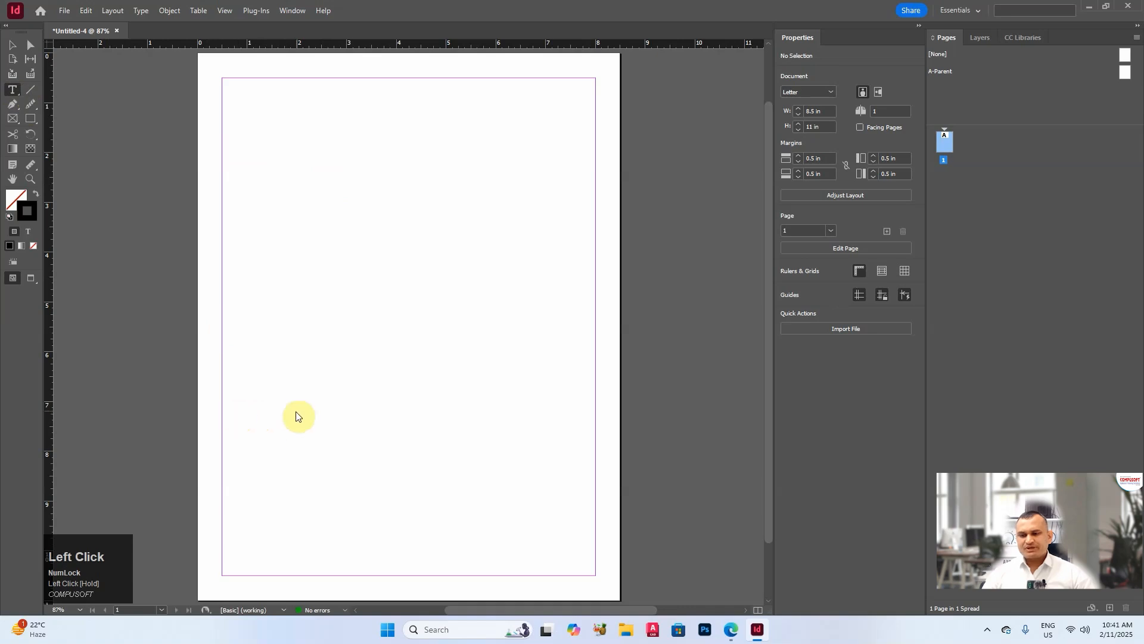
Minimise InDesign, turn off the computer's Wi-Fi, and switch back to the InDesign document
{"action": "left_click", "coordinate": [1088, 7]}
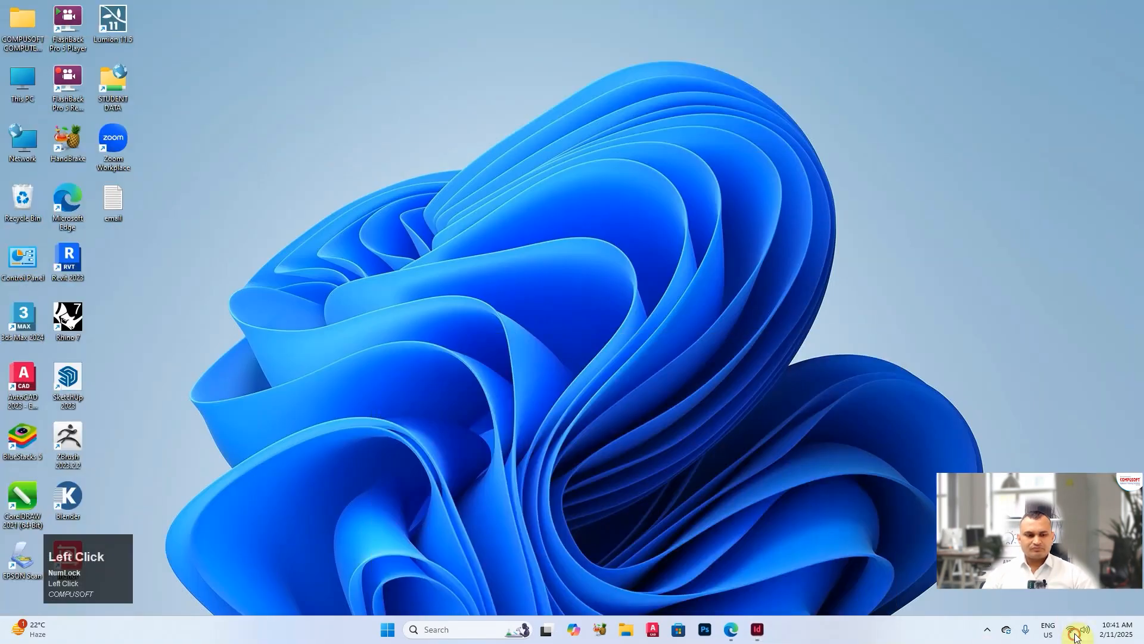
{"action": "left_click", "coordinate": [1075, 636]}
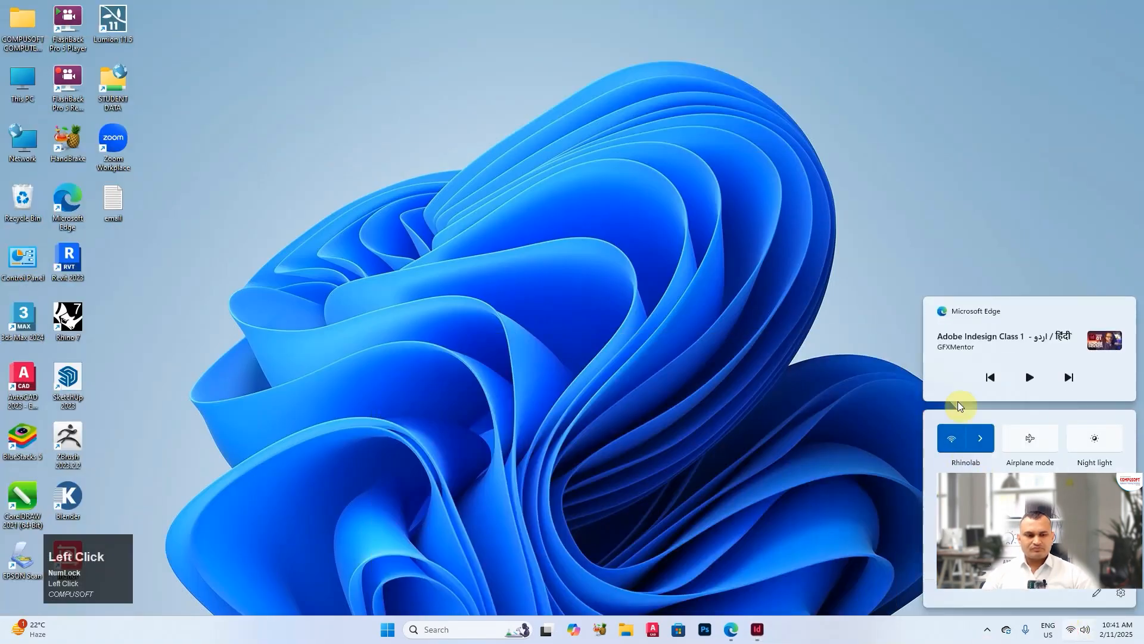
{"action": "left_click", "coordinate": [954, 437]}
{"action": "left_click", "coordinate": [767, 635]}
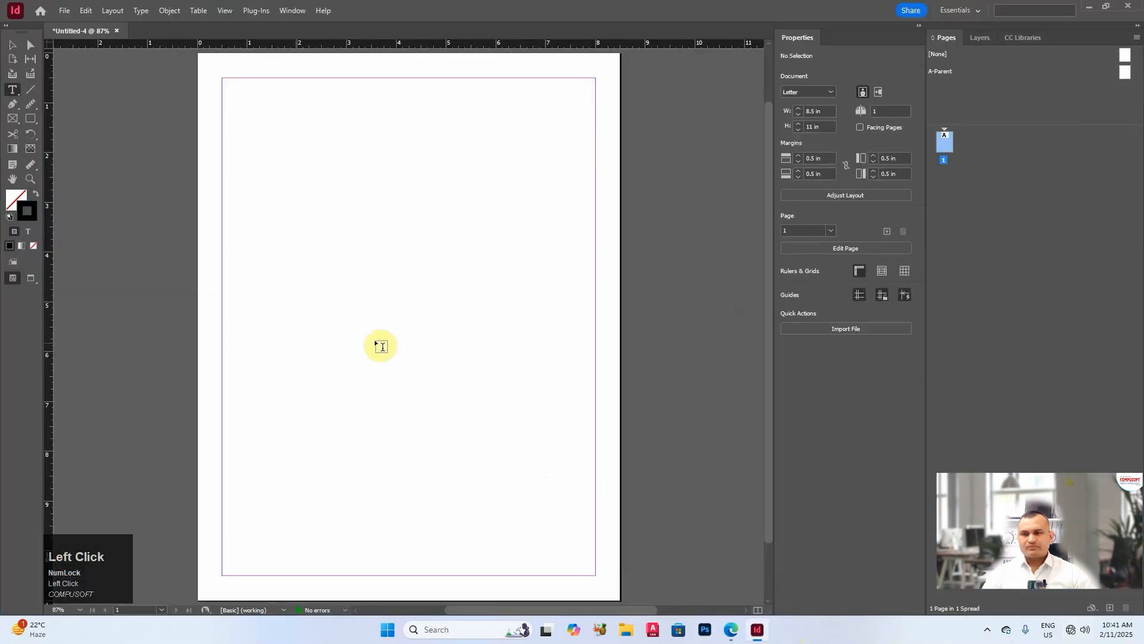
Draw a text frame with the Type Tool in the upper part of the page, starting at about X 1.6 in, Y 2.4 in
{"action": "right_click", "coordinate": [11, 90]}
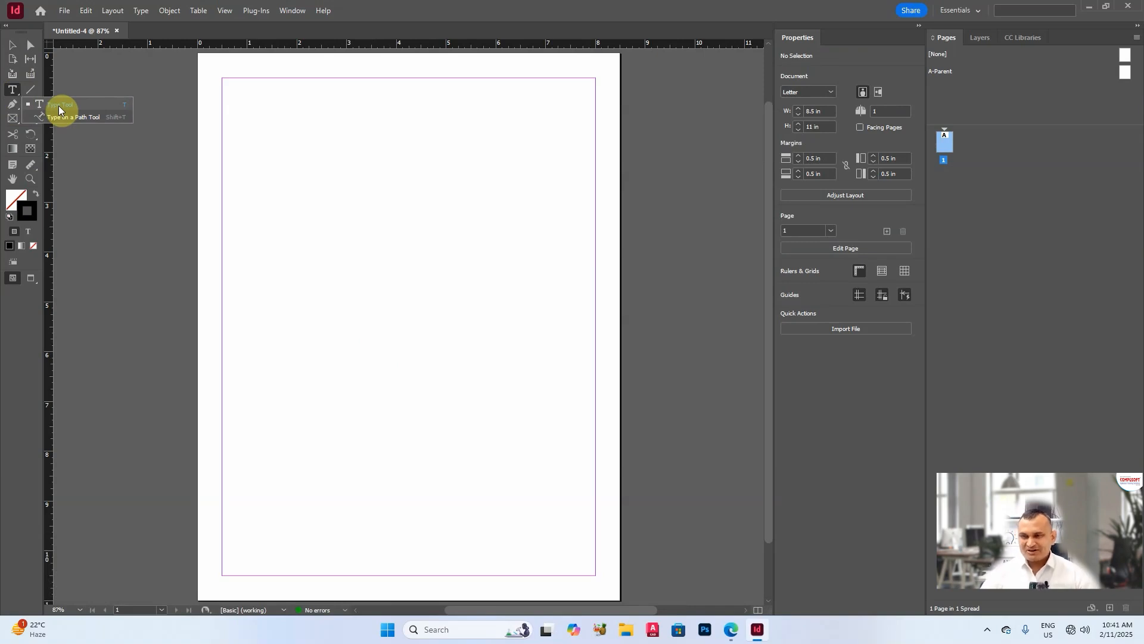
{"action": "left_click", "coordinate": [12, 46]}
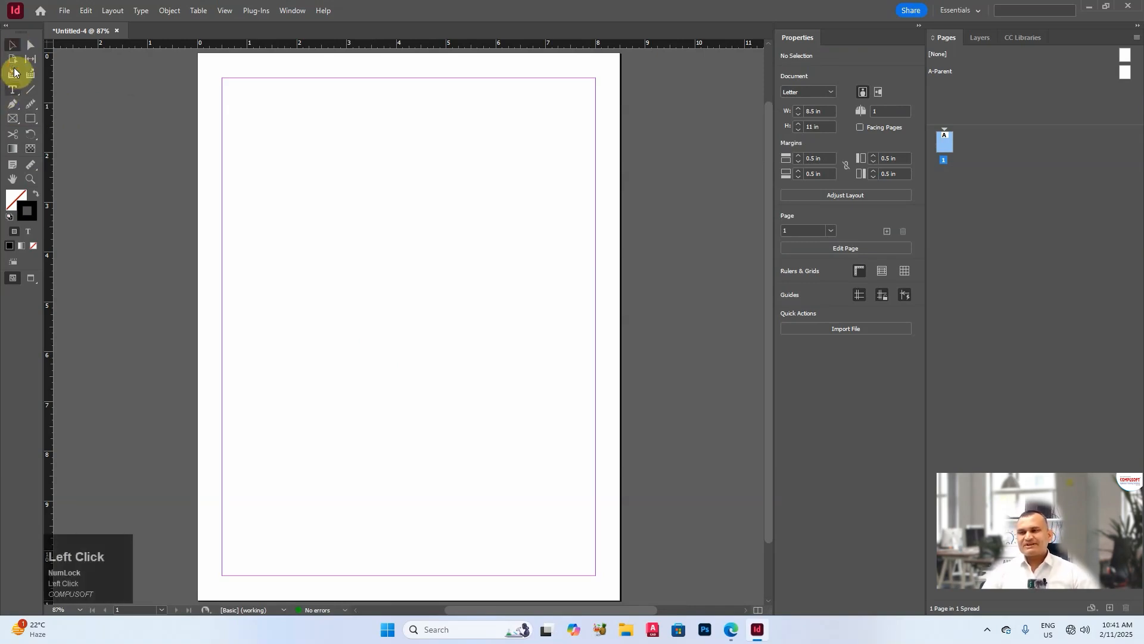
{"action": "right_click", "coordinate": [12, 89]}
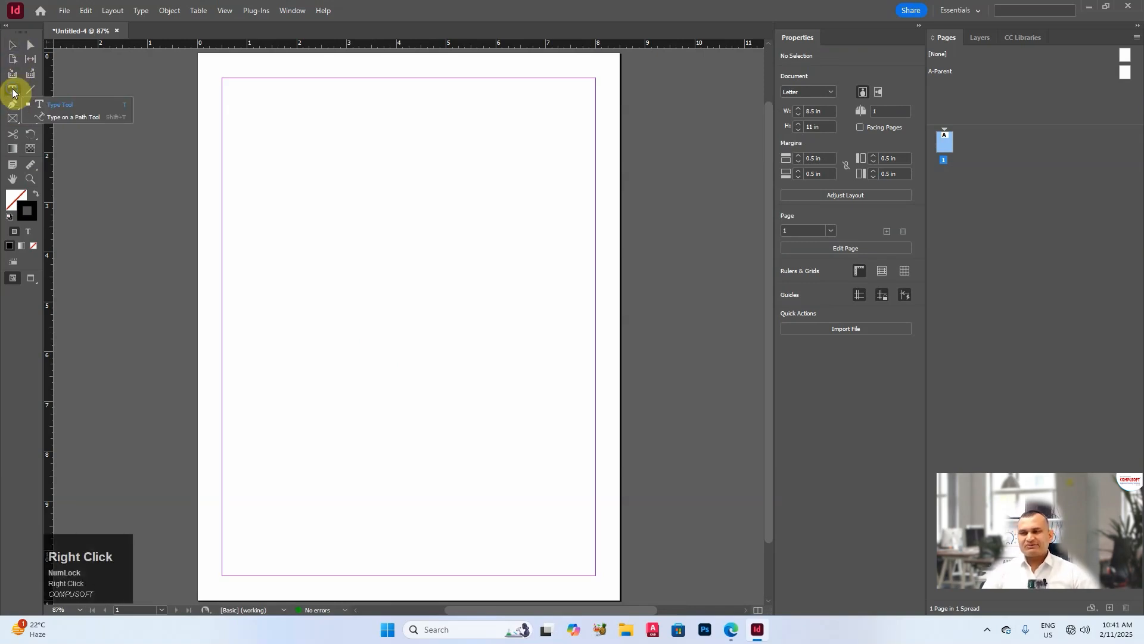
{"action": "left_click", "coordinate": [74, 106]}
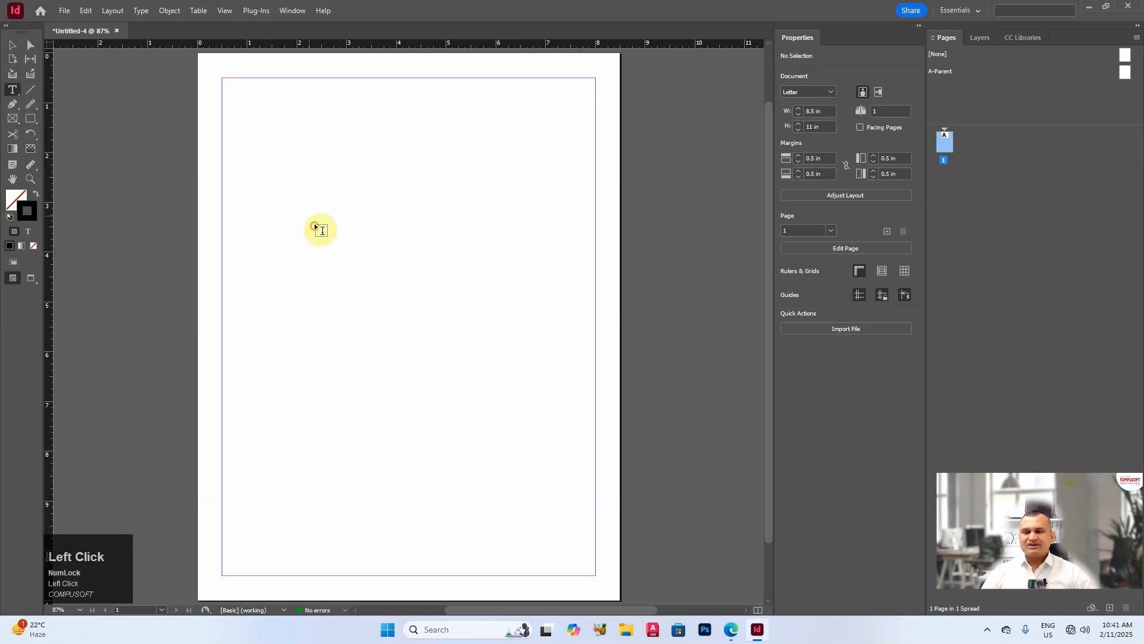
{"action": "left_click_drag", "start_coordinate": [278, 172], "coordinate": [445, 259]}
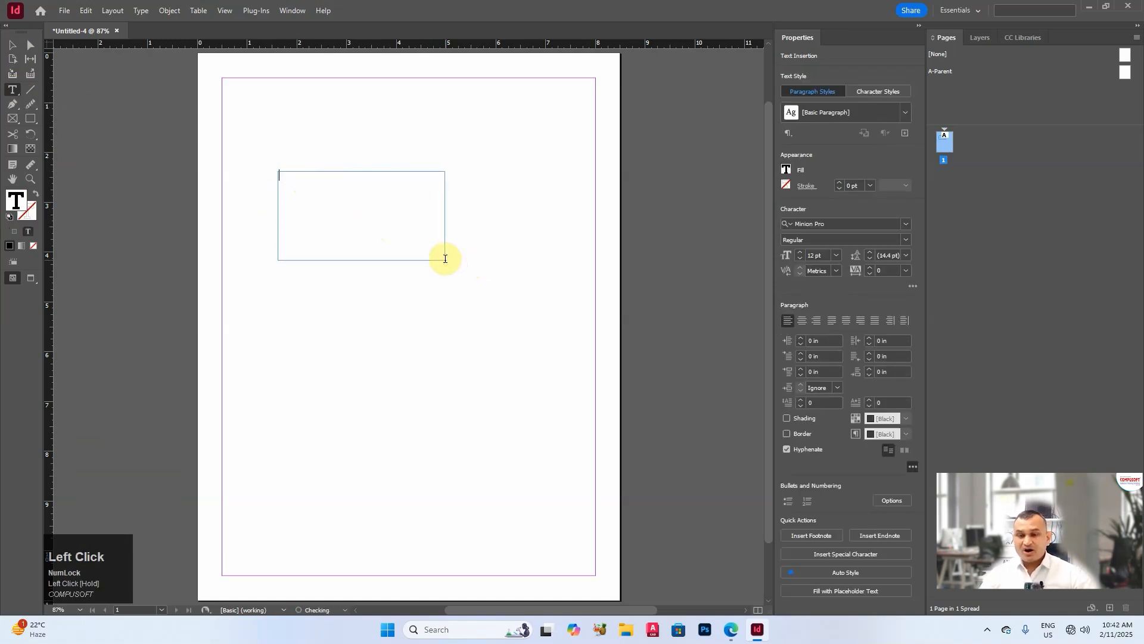
Enter four lines of dummy text in the new frame, starting with "dsjfsakfskjdf dsjf" and ending with "dskfjklds f"
{"action": "type", "text": "dsjfsakfskjdf dsjf "}
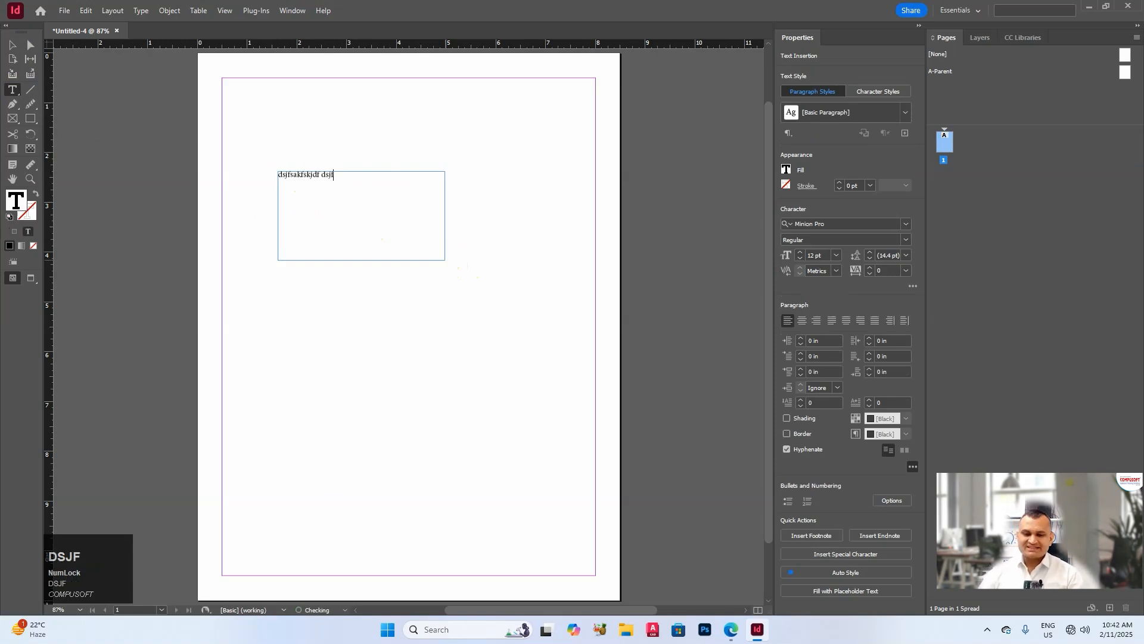
{"action": "type", "text": "dsfljsdf dsf"}
{"action": "key", "text": "Return"}
{"action": "type", "text": "dsf"}
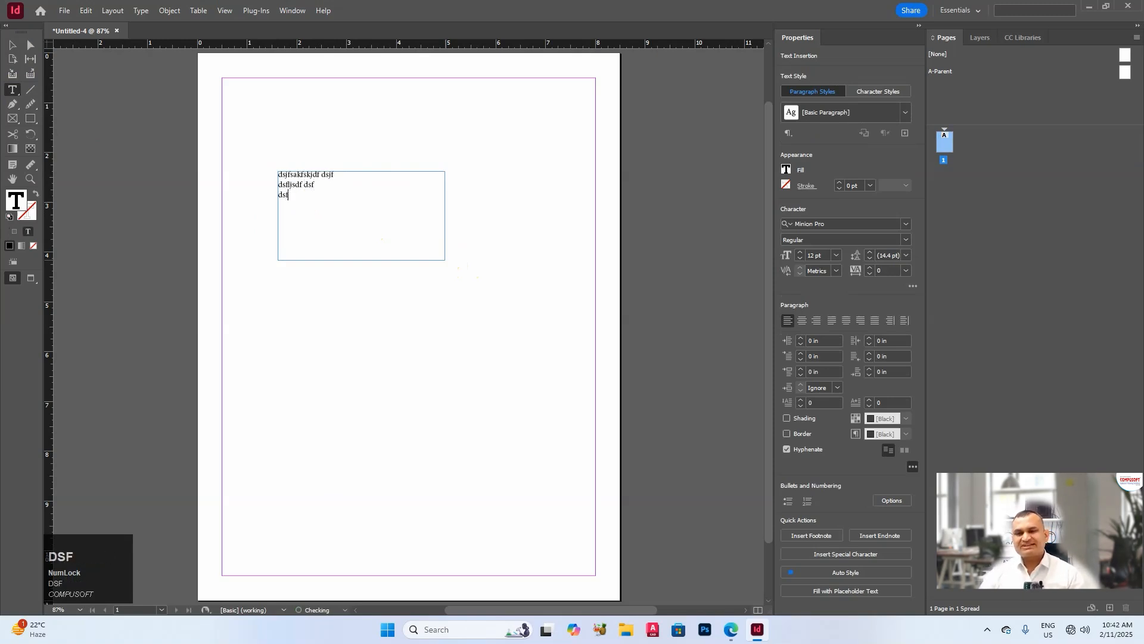
{"action": "type", "text": "jds hfjdshf kds flkdsjf dsf "}
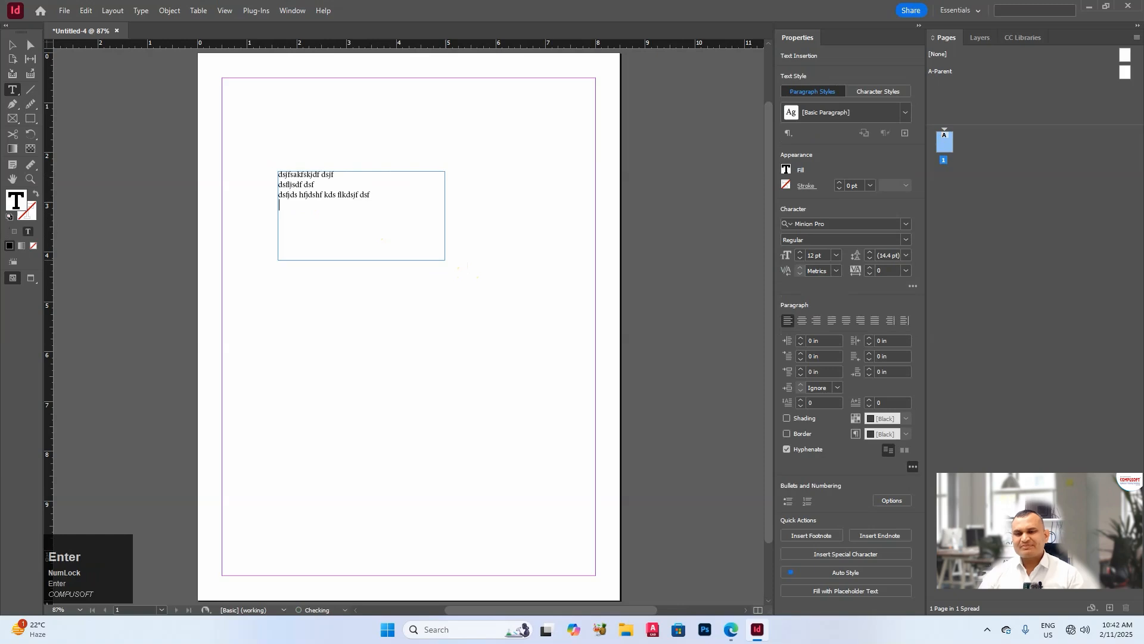
{"action": "type", "text": "dskfjklds f"}
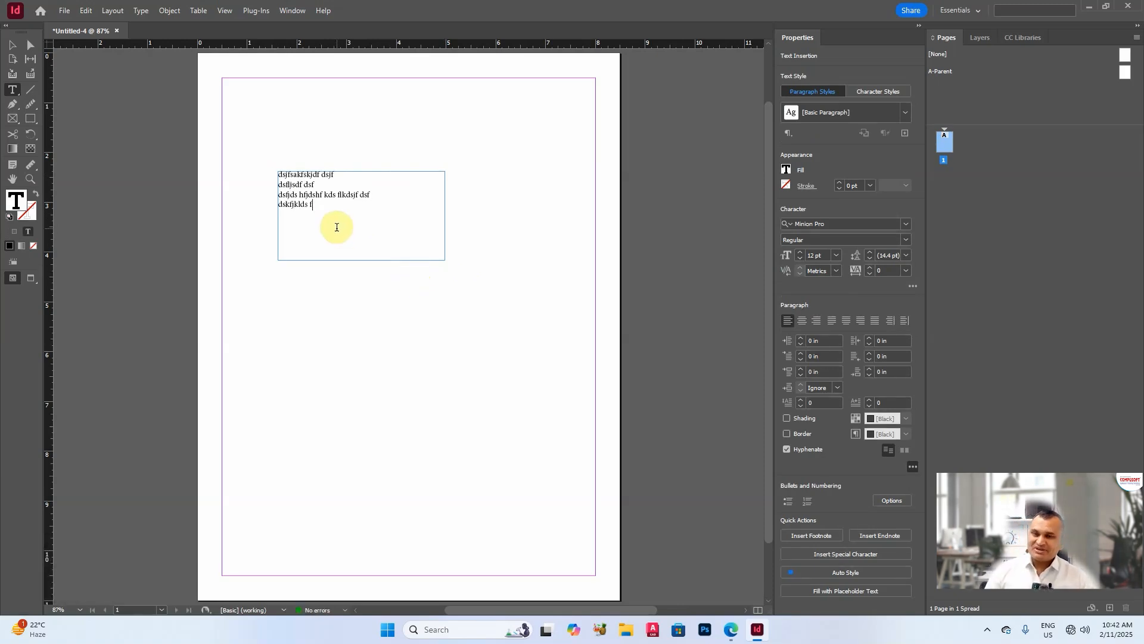
Undo the dummy text entries and the creation of the text frame
{"action": "key", "text": "ctrl+z"}
{"action": "key", "text": "ctrl+z"}
{"action": "key", "text": "ctrl+z"}
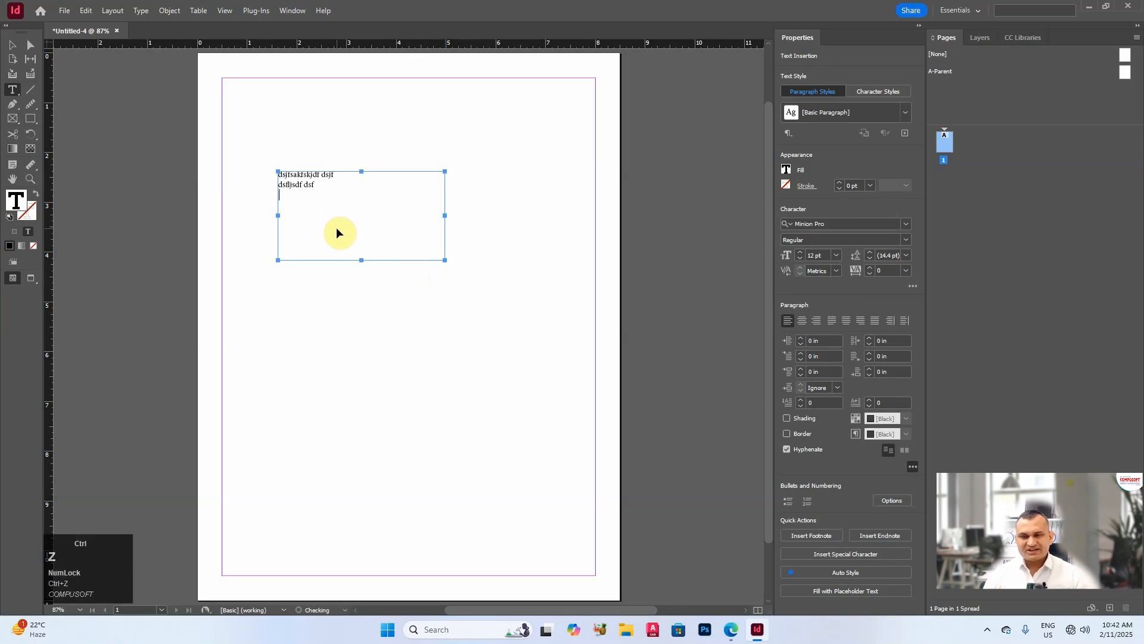
{"action": "key", "text": "ctrl+z"}
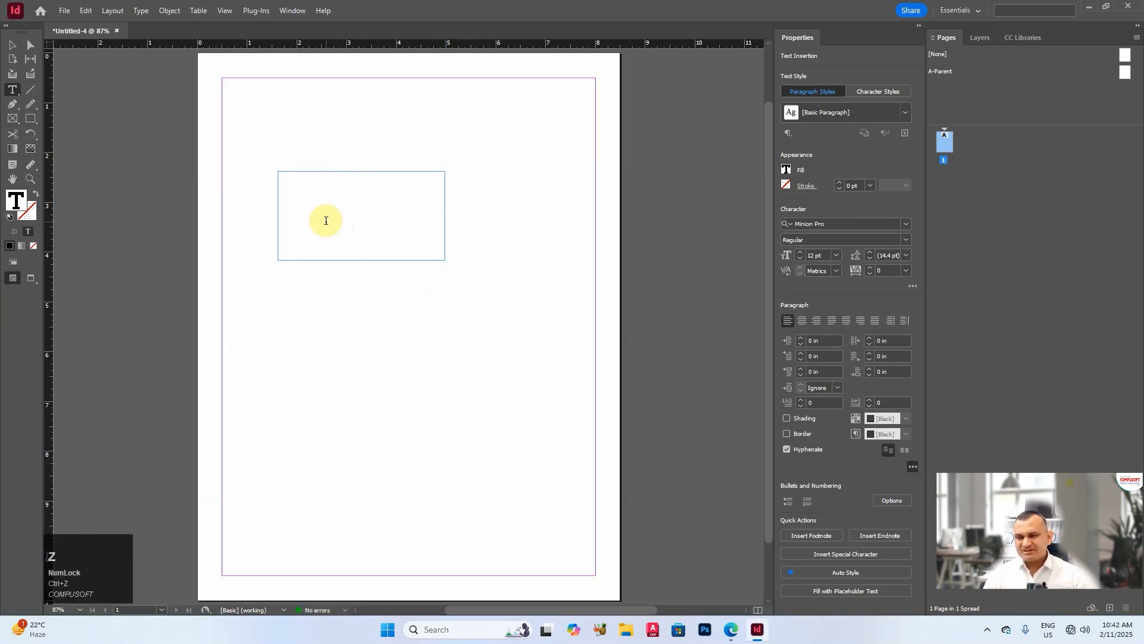
{"action": "key", "text": "ctrl+z"}
Draw a text frame about 5.98 in wide and 3.24 in high in the page's upper half, and fill it with placeholder text
{"action": "left_click_drag", "start_coordinate": [256, 166], "coordinate": [554, 325]}
{"action": "right_click", "coordinate": [361, 227]}
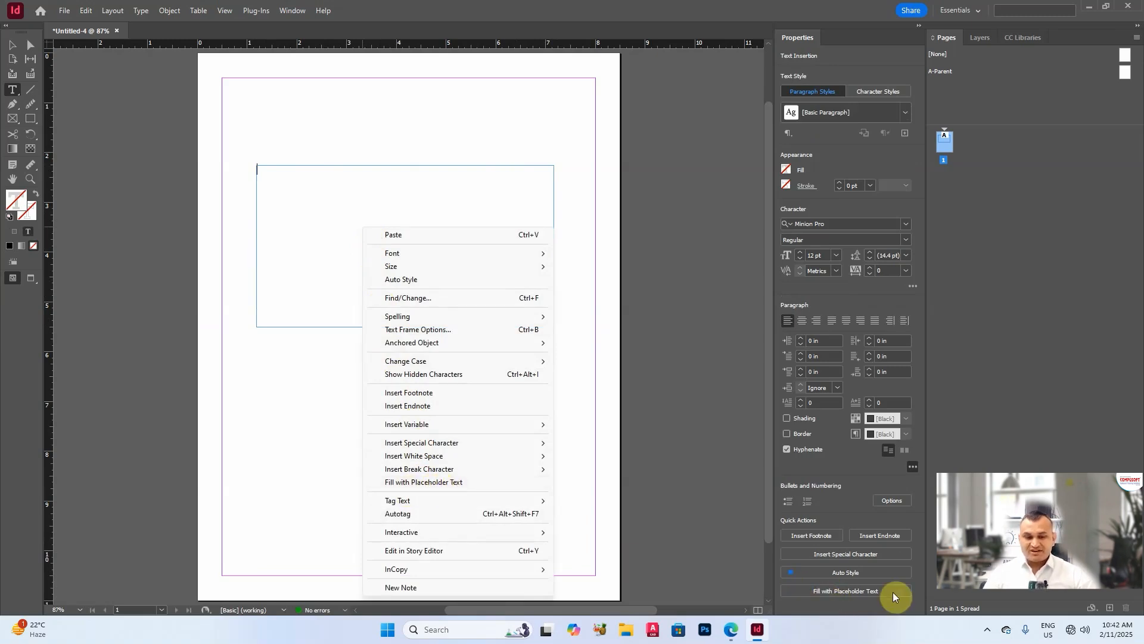
{"action": "left_click", "coordinate": [860, 592]}
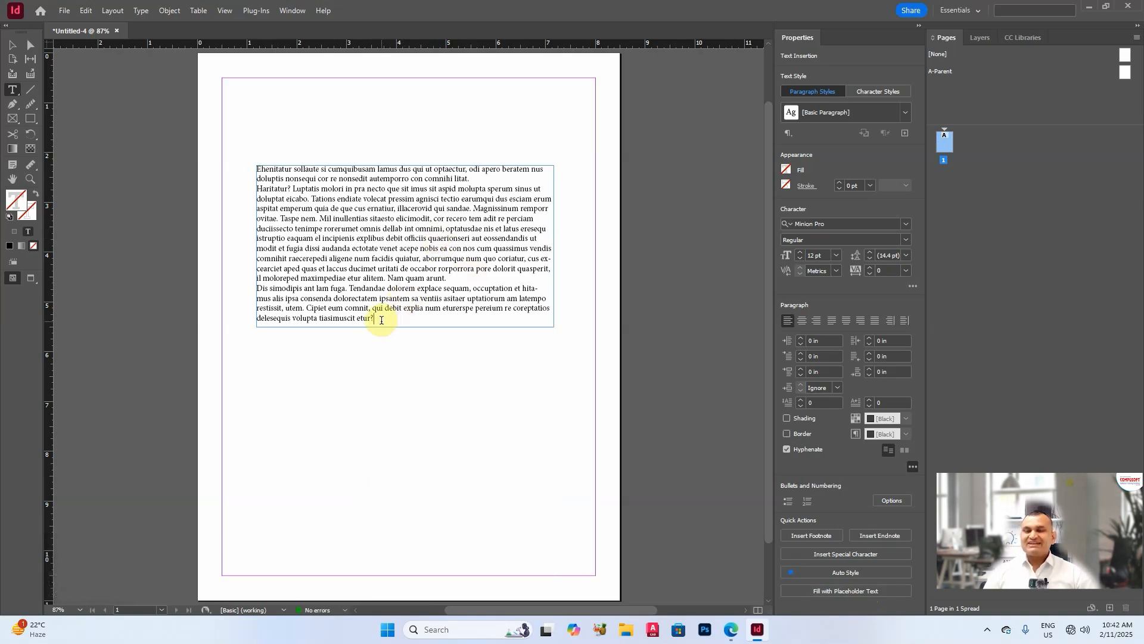
Select all the placeholder text and view the available paragraph styles without changing the applied one
{"action": "left_click_drag", "start_coordinate": [381, 320], "coordinate": [242, 165]}
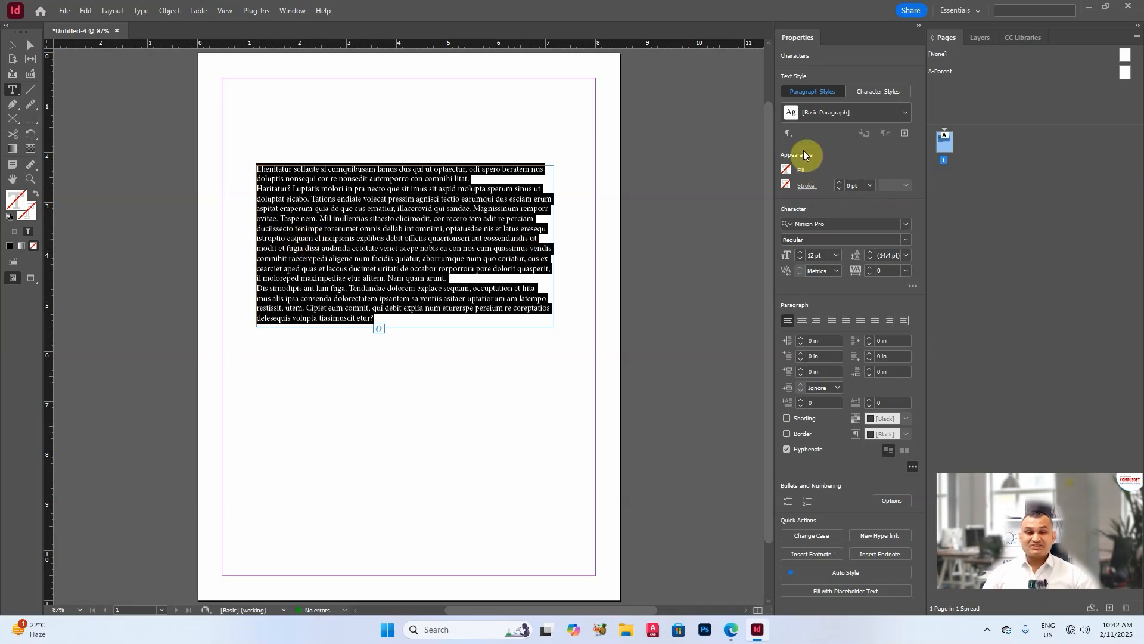
{"action": "left_click", "coordinate": [906, 113]}
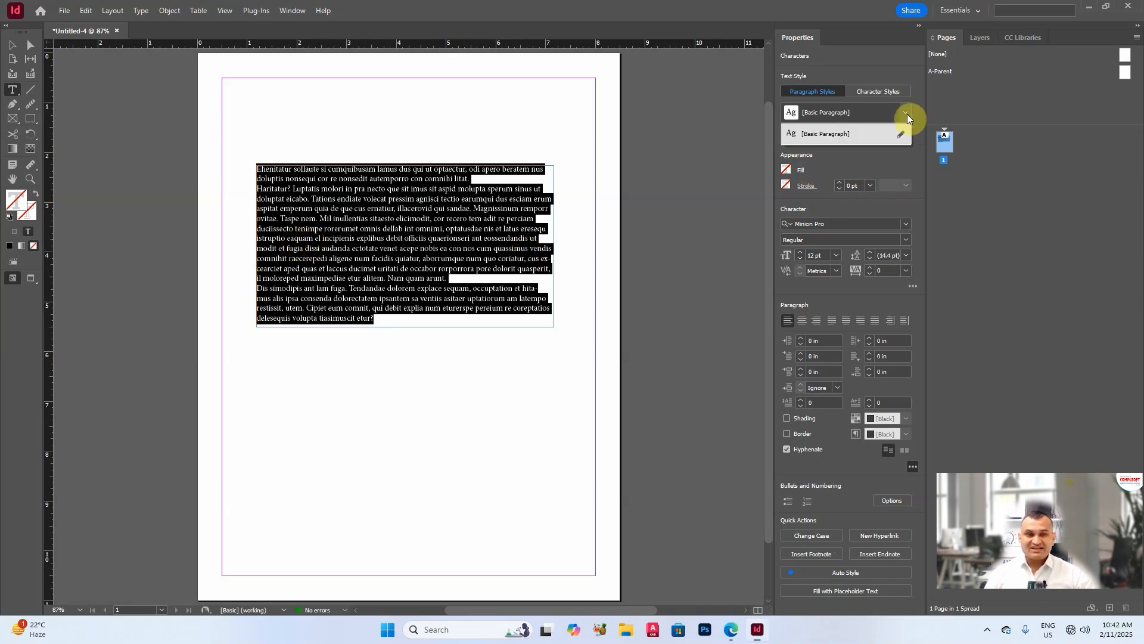
{"action": "left_click", "coordinate": [907, 114]}
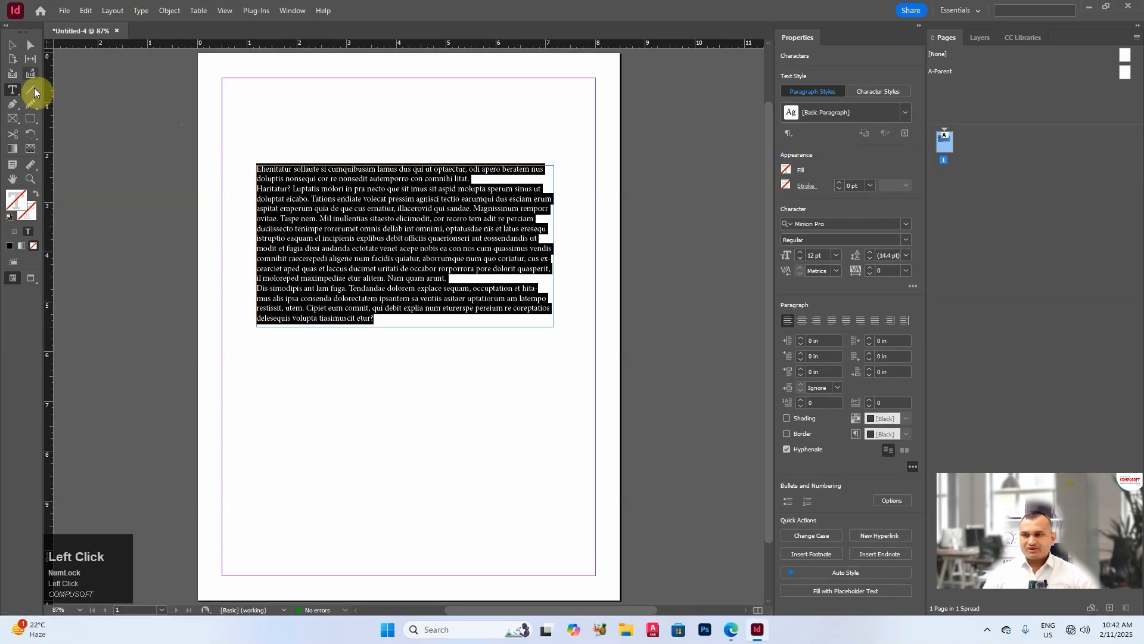
Fill all the placeholder text with cyan C=100 M=0 Y=0 K=0, and try to apply magenta C=0 M=100 Y=0 K=0 as its stroke
{"action": "left_click", "coordinate": [12, 45]}
{"action": "key", "text": "ctrl+a"}
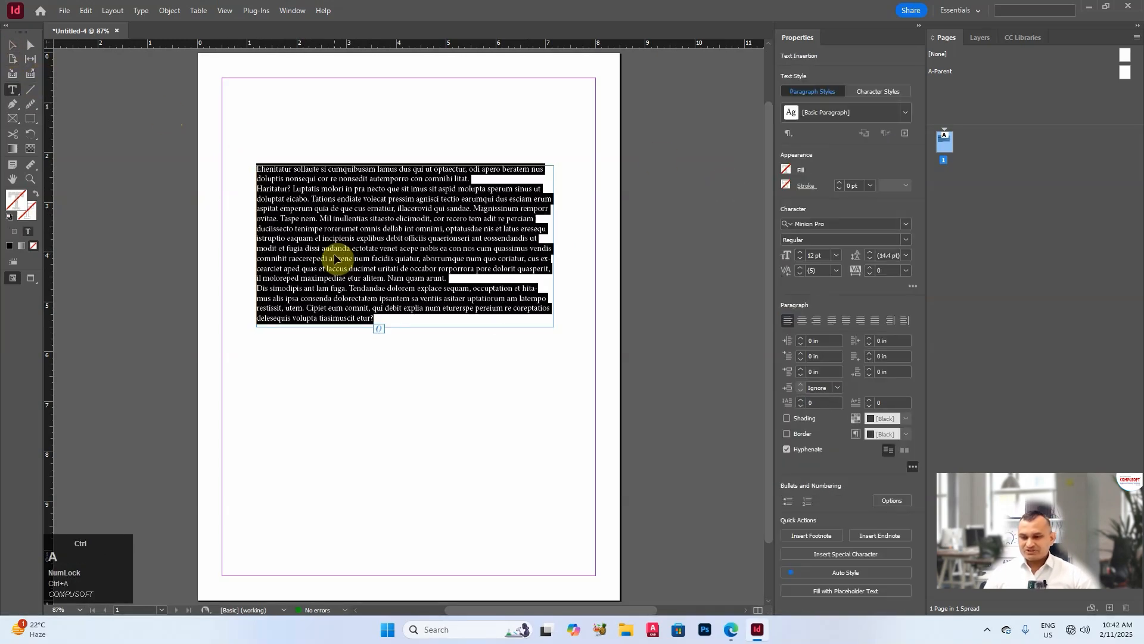
{"action": "left_click", "coordinate": [787, 170]}
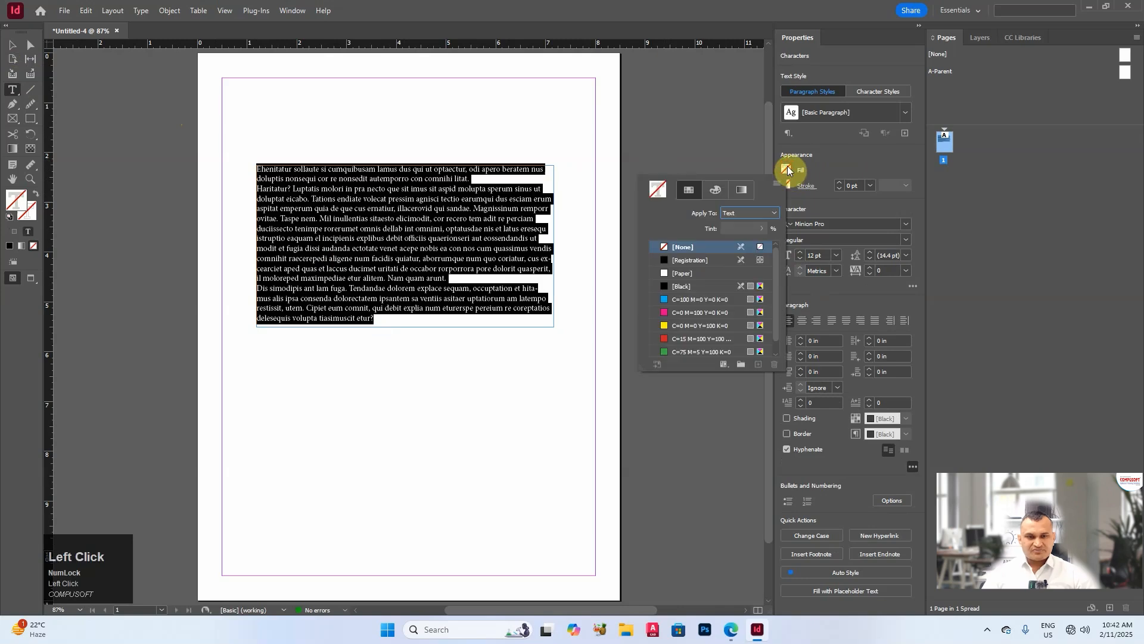
{"action": "left_click", "coordinate": [672, 301]}
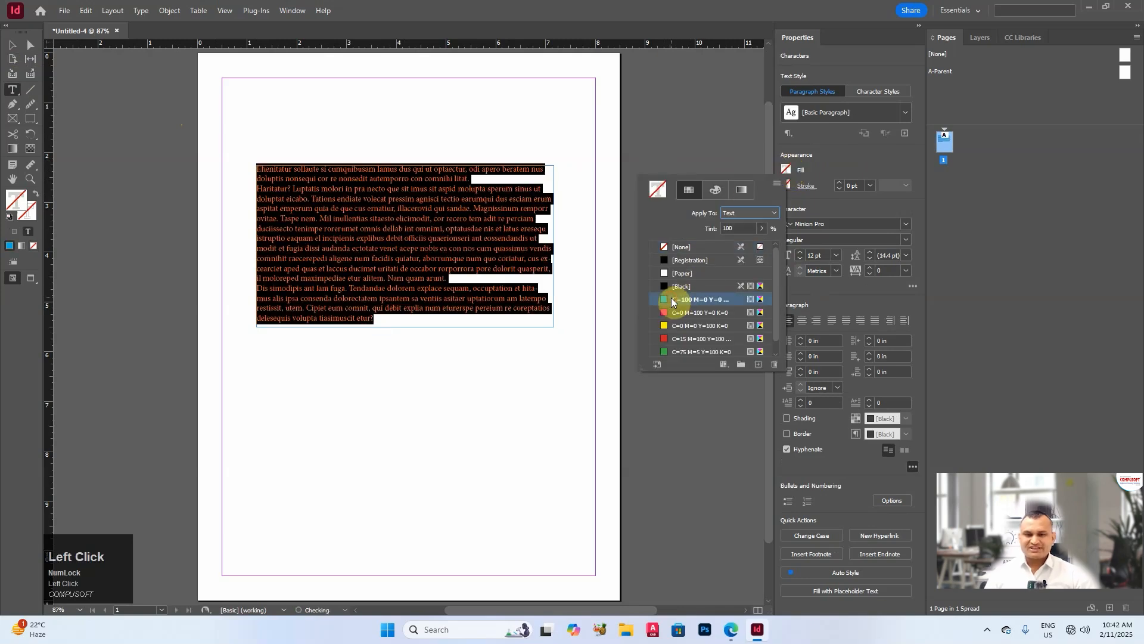
{"action": "left_click", "coordinate": [784, 187]}
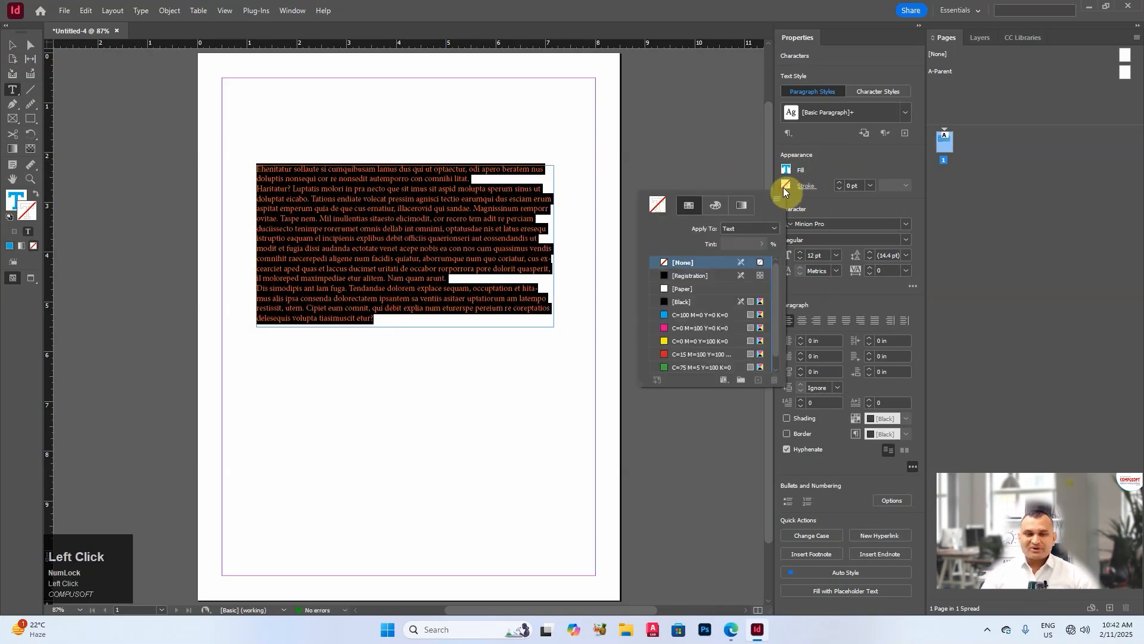
{"action": "left_click", "coordinate": [675, 327]}
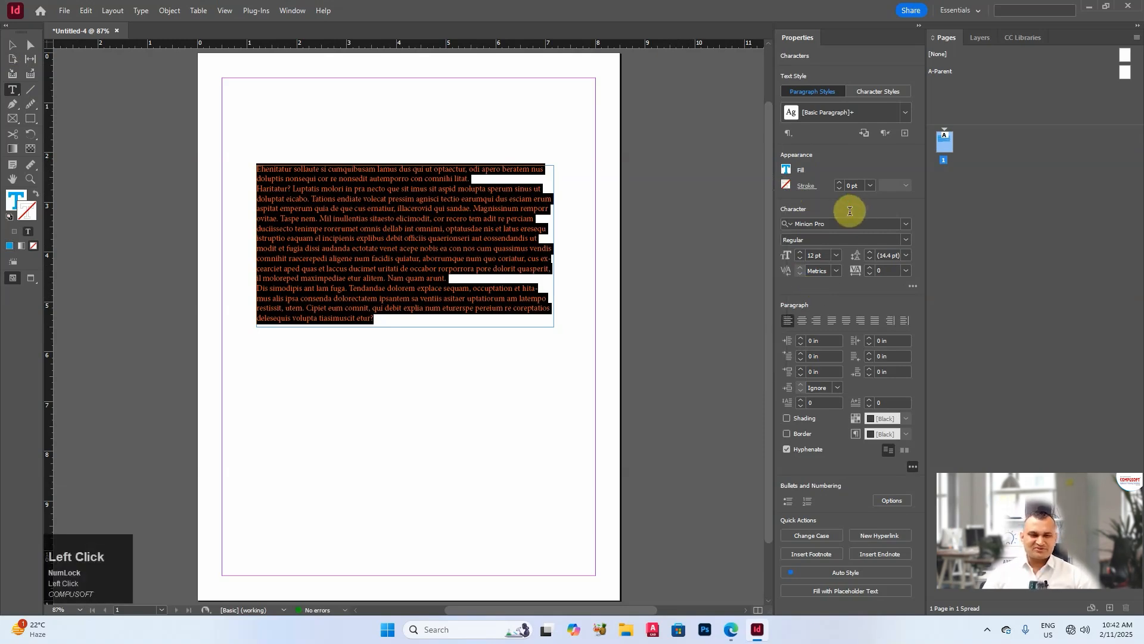
Set the placeholder text's font to Lucida Sans, and try a 13 pt size before returning it to 12 pt
{"action": "left_click", "coordinate": [904, 219]}
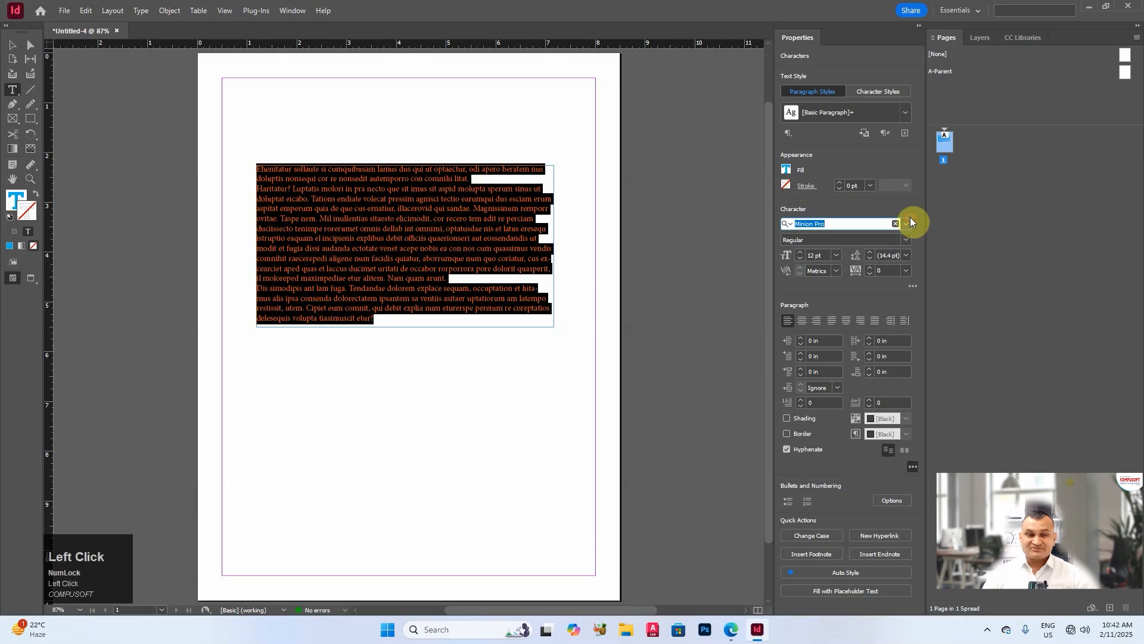
{"action": "left_click", "coordinate": [907, 224]}
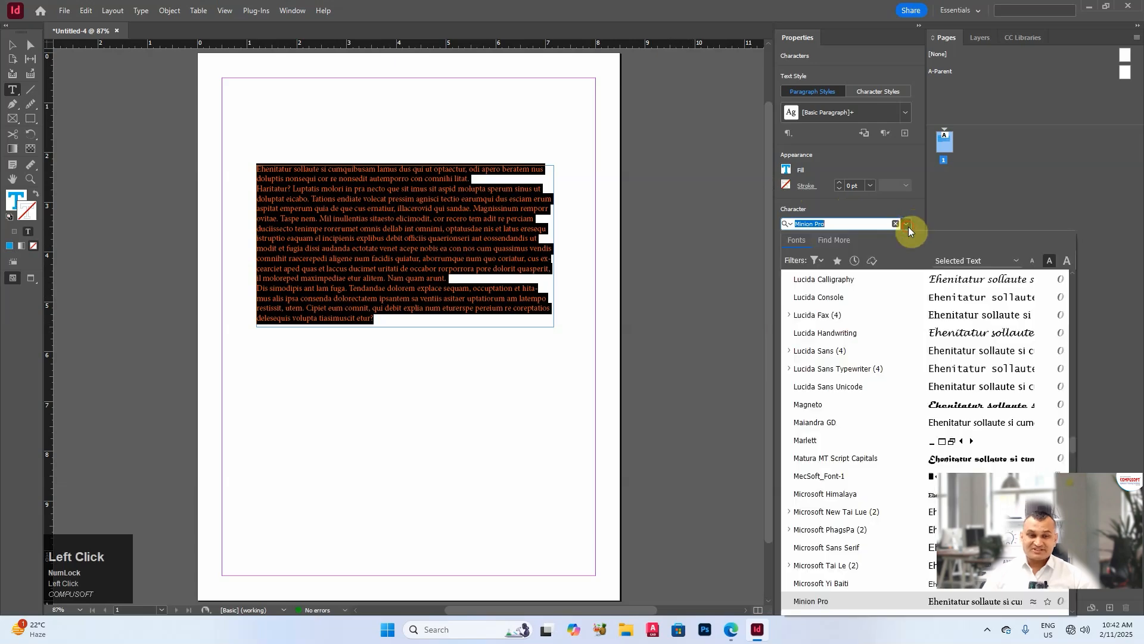
{"action": "left_click", "coordinate": [949, 342]}
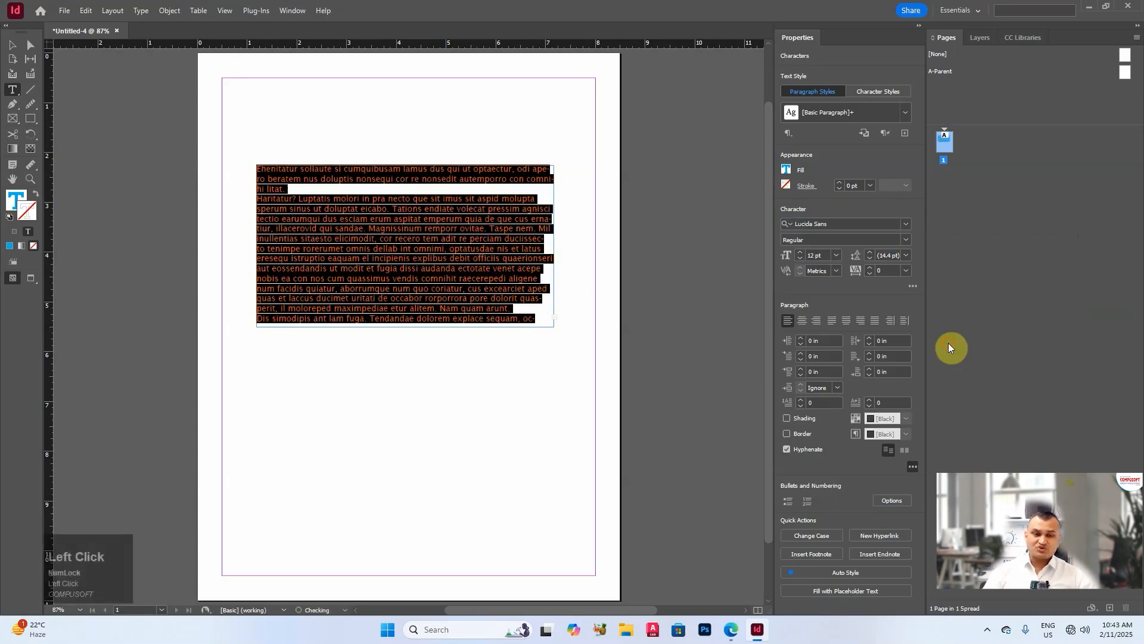
{"action": "left_click", "coordinate": [800, 255]}
{"action": "left_click", "coordinate": [802, 259]}
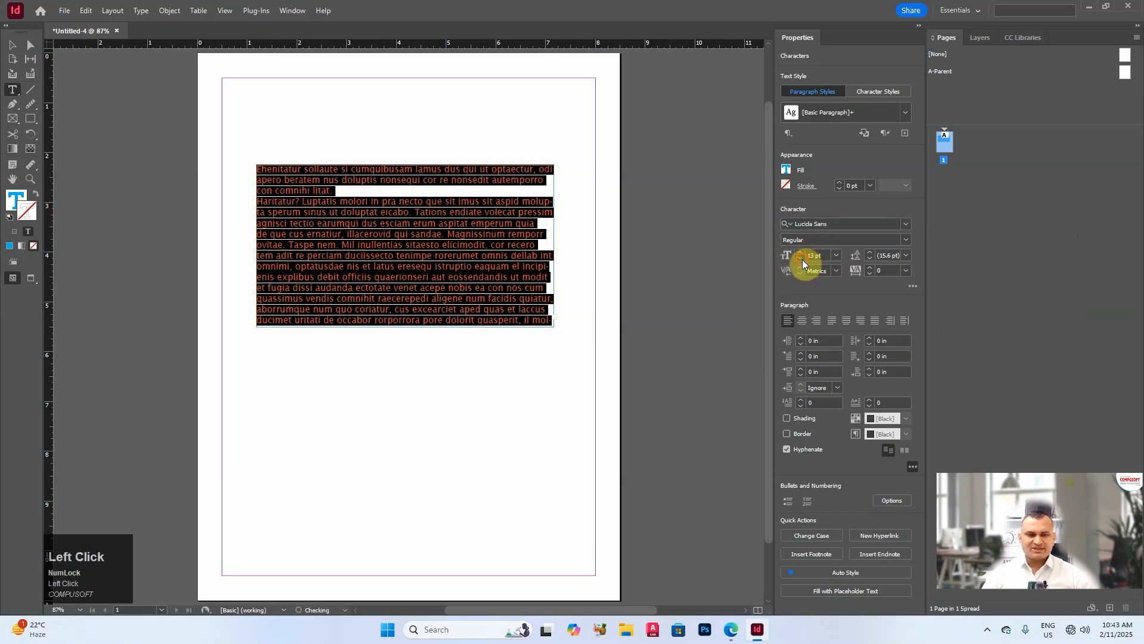
Try centred alignment and the last-line justification options on the placeholder text, finishing with all lines justified
{"action": "left_click", "coordinate": [804, 320]}
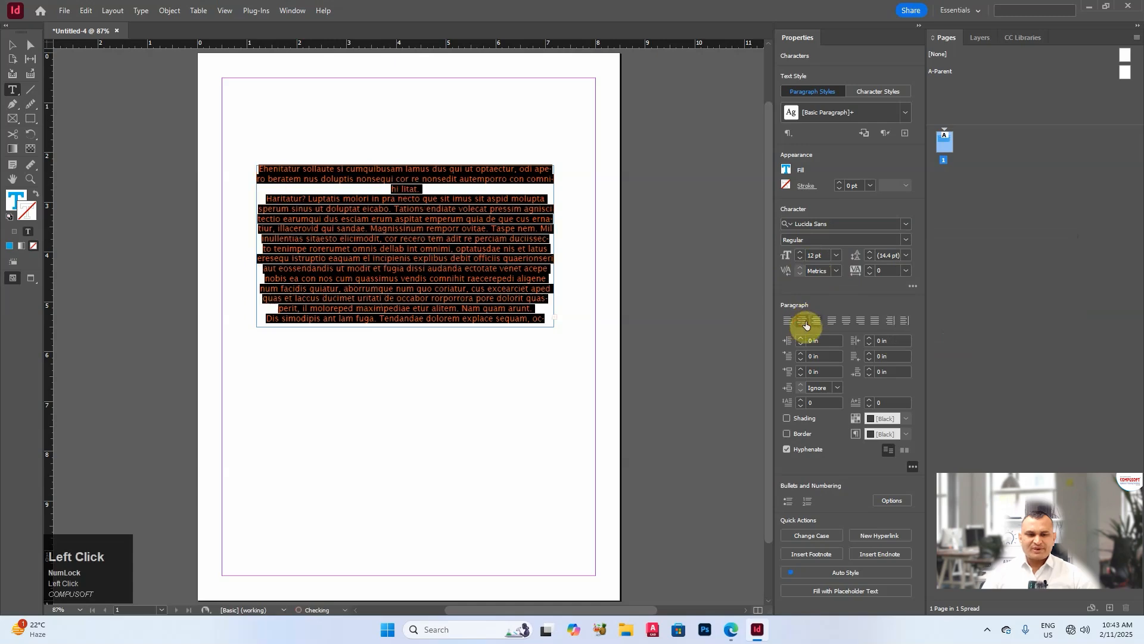
{"action": "left_click", "coordinate": [832, 321]}
{"action": "left_click", "coordinate": [846, 321]}
{"action": "left_click", "coordinate": [874, 321]}
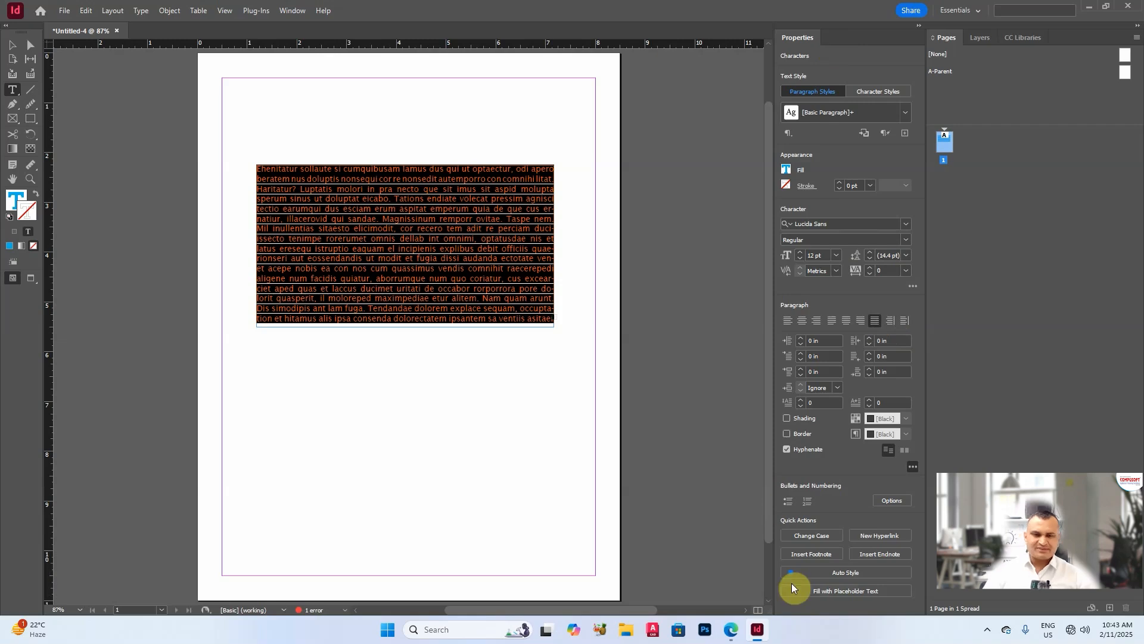
Select the placeholder text frame as an object and delete it from the page
{"action": "left_click", "coordinate": [12, 45]}
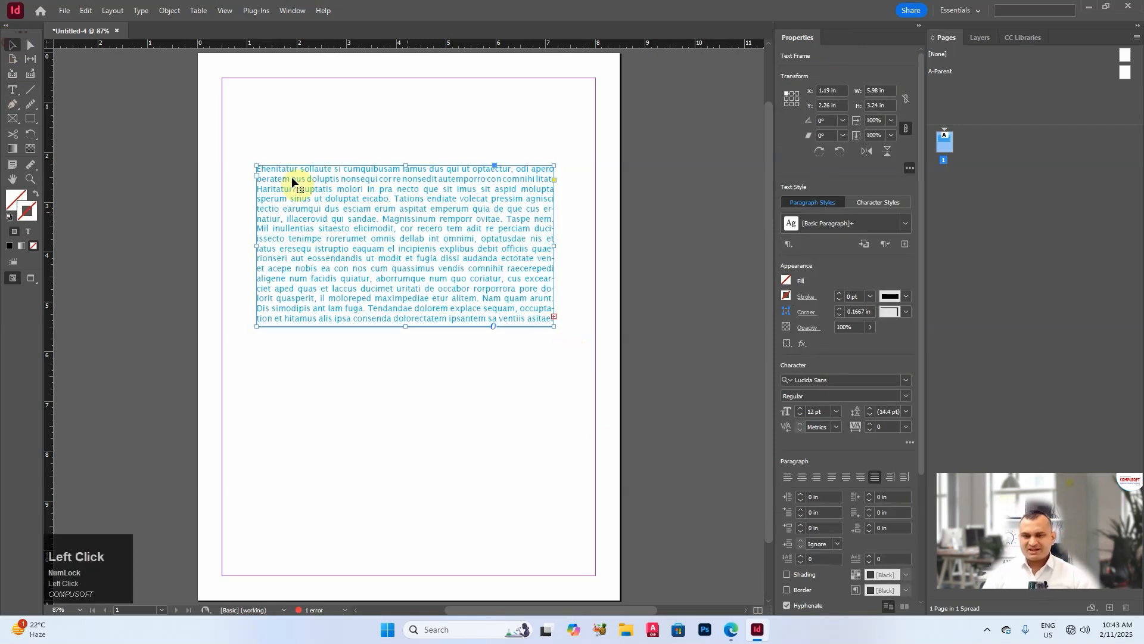
{"action": "left_click_drag", "start_coordinate": [400, 225], "coordinate": [384, 257]}
{"action": "key", "text": "Delete"}
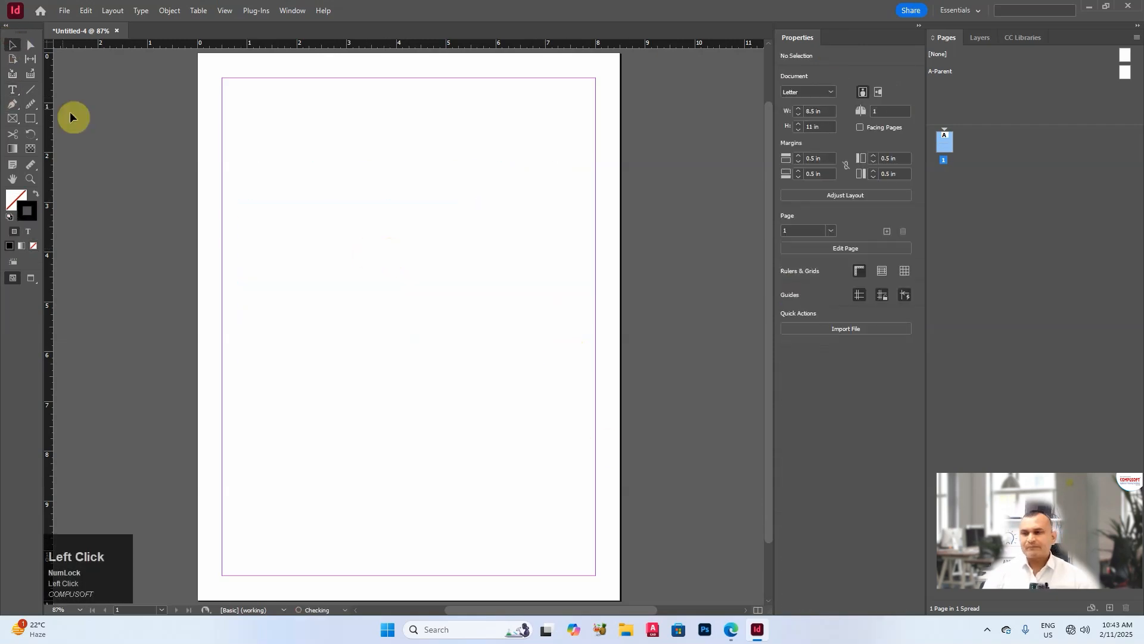
Draw a rectangle about 2.8 in wide and 1.58 in high at about X 3.01 in, Y 2.78 in
{"action": "left_click", "coordinate": [13, 90]}
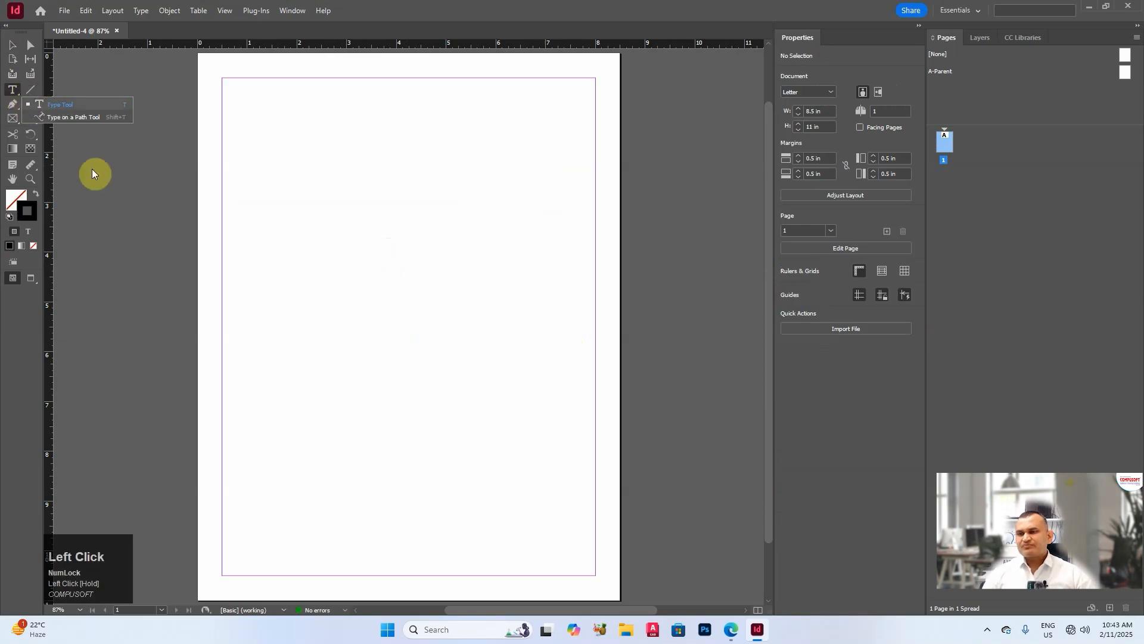
{"action": "left_click", "coordinate": [12, 45]}
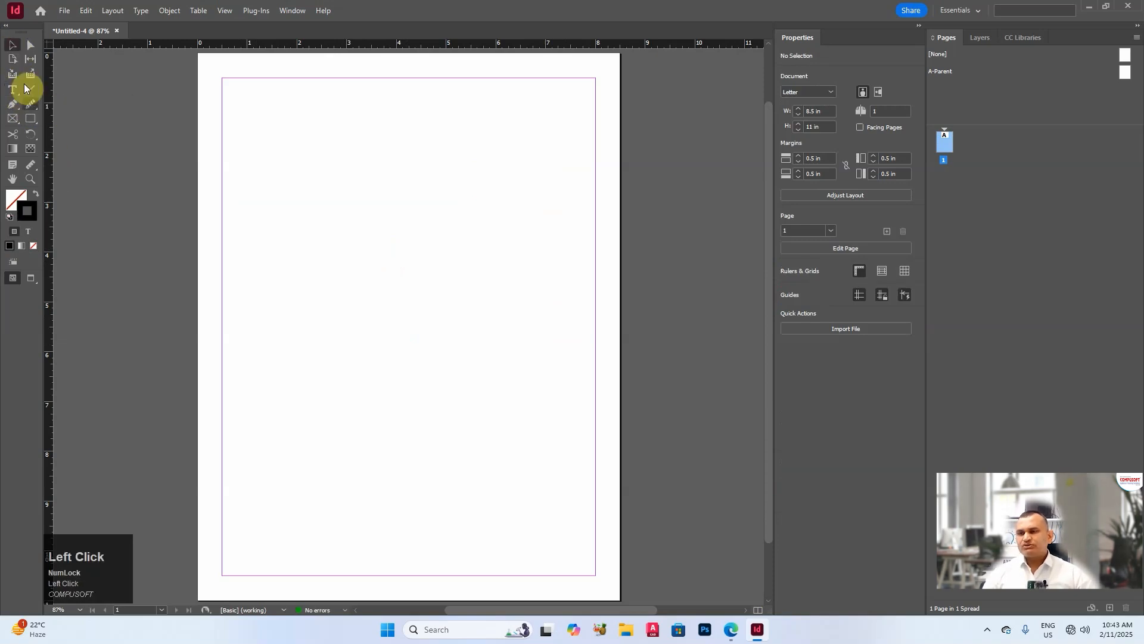
{"action": "left_click", "coordinate": [31, 118]}
{"action": "left_click_drag", "start_coordinate": [348, 191], "coordinate": [487, 269]}
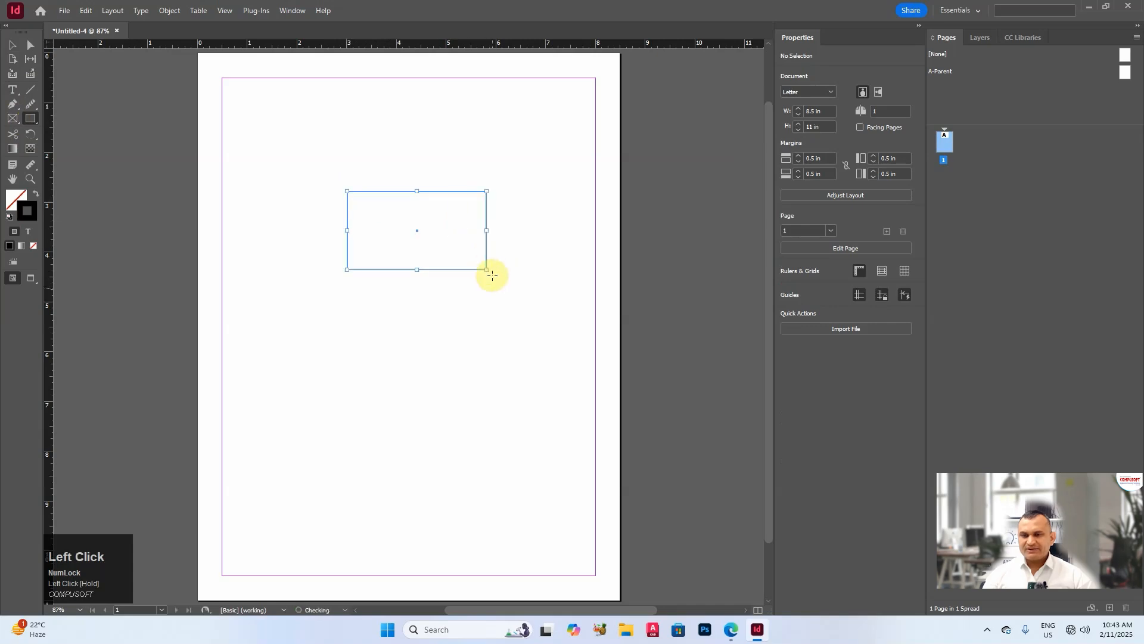
Add path text reading "ytghujtyu" along the rectangle's top edge with the Type on a Path Tool
{"action": "right_click", "coordinate": [13, 90]}
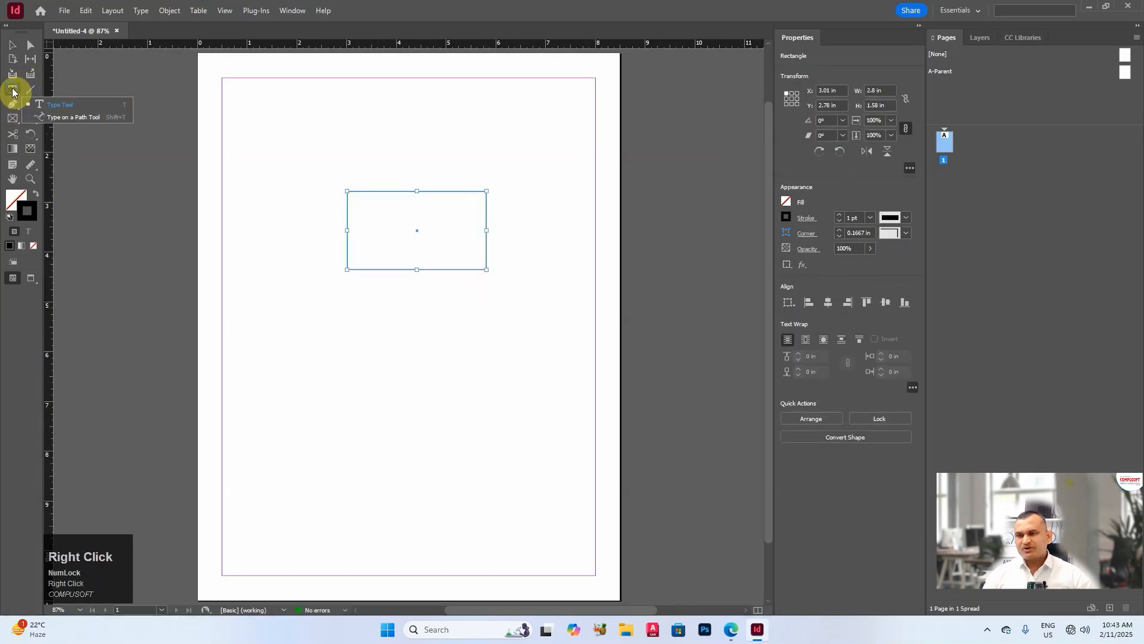
{"action": "left_click", "coordinate": [79, 114]}
{"action": "left_click", "coordinate": [389, 189]}
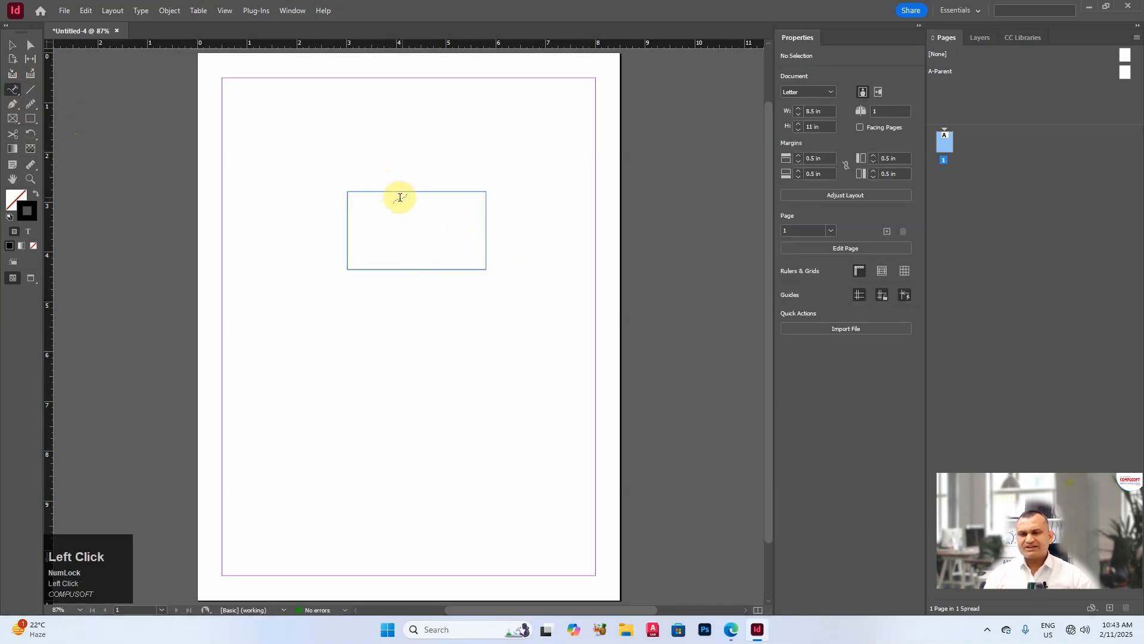
{"action": "left_click", "coordinate": [413, 189]}
{"action": "type", "text": "ytghujtyu"}
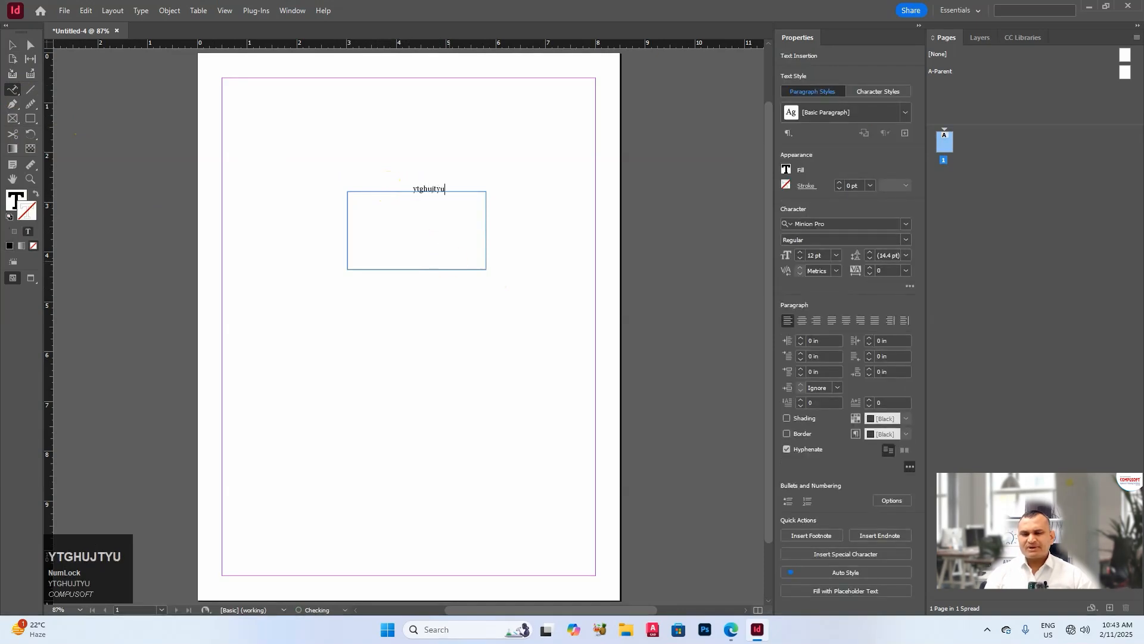
Extend the path text with repeated "tyu" around the rectangle's corner, and delete the rectangle together with its text
{"action": "type", "text": "tyutyutyutyutyutyutyu"}
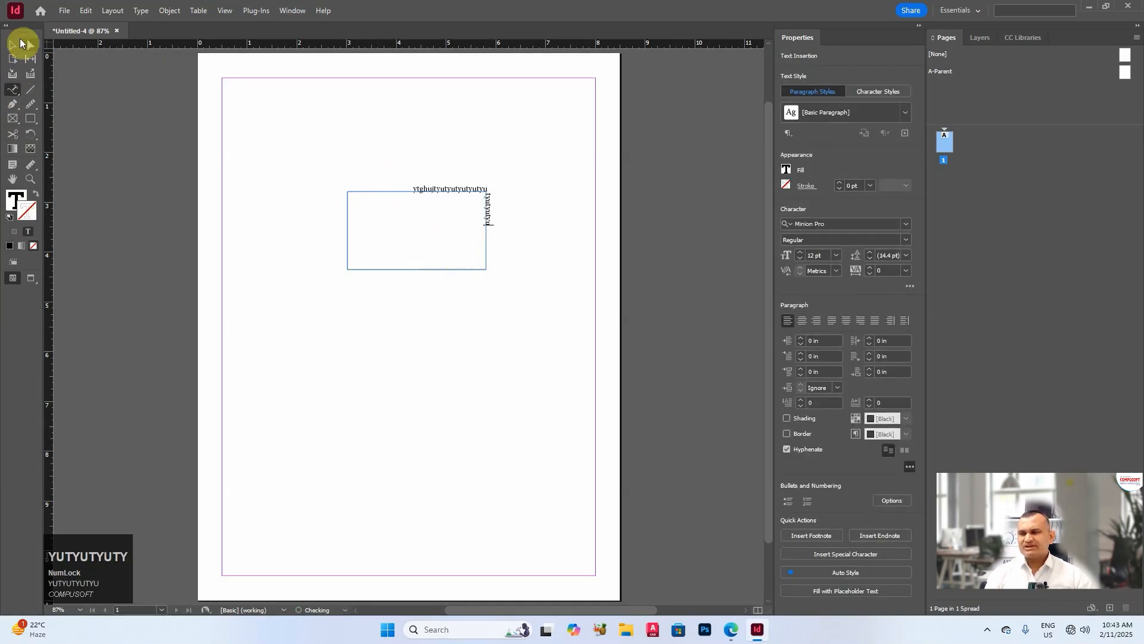
{"action": "left_click", "coordinate": [12, 45]}
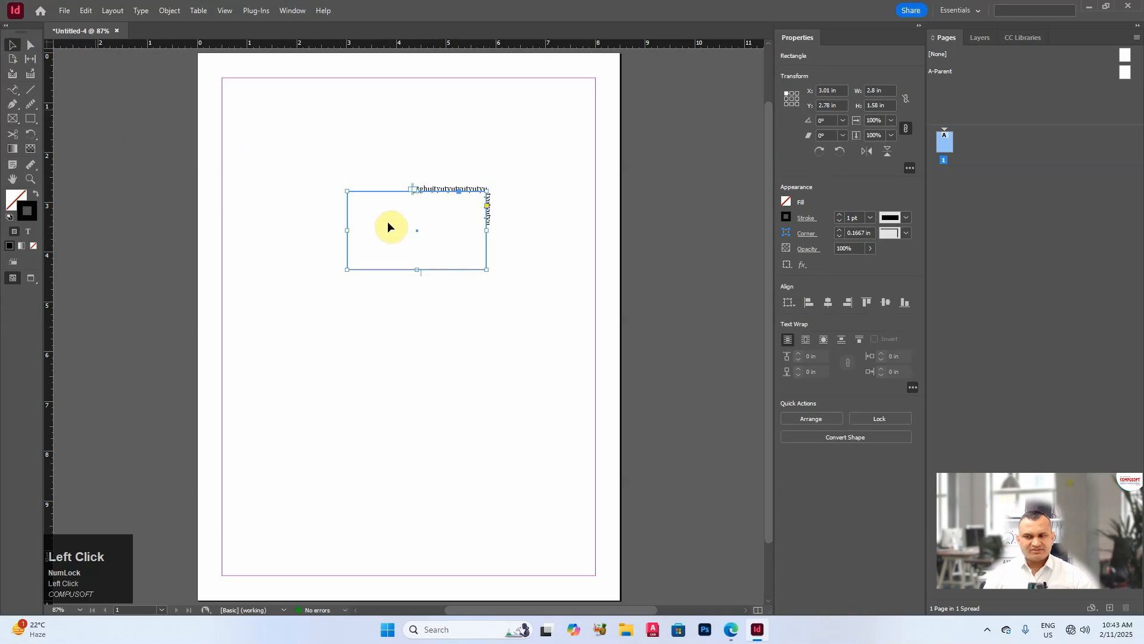
{"action": "left_click", "coordinate": [464, 189]}
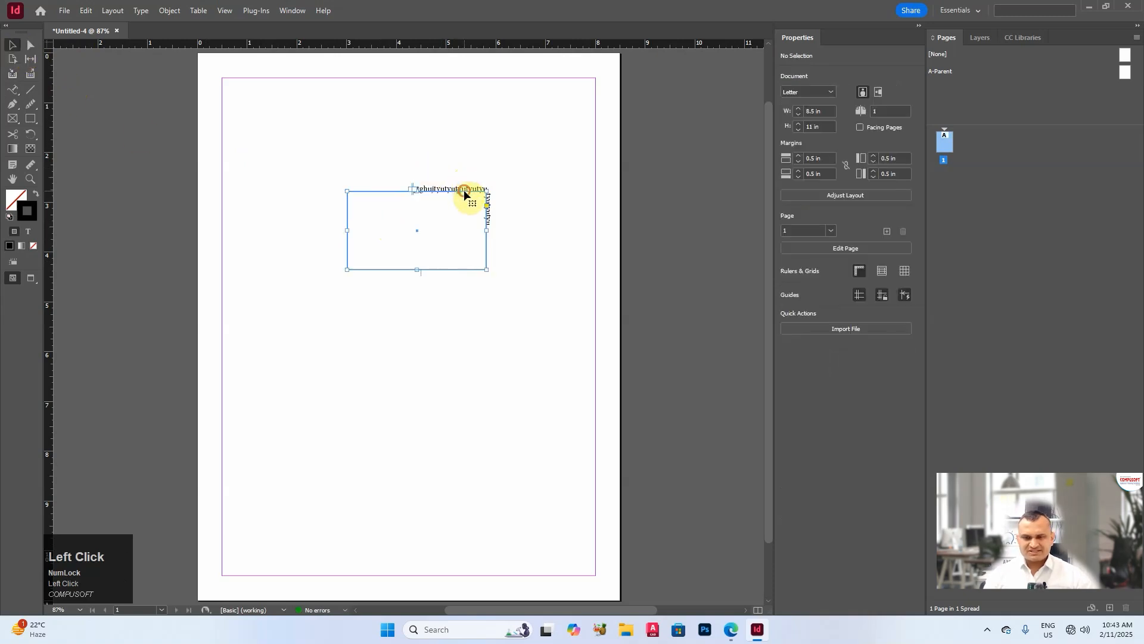
{"action": "key", "text": "Delete"}
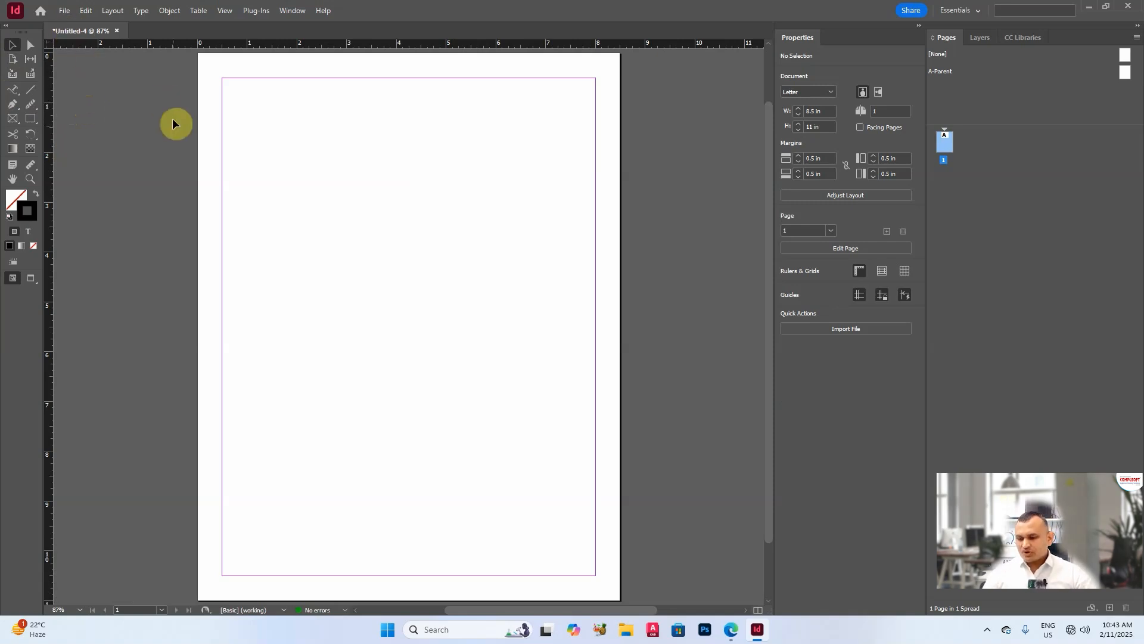
Close the Untitled-4 document without saving its changes
{"action": "key", "text": "ctrl+w"}
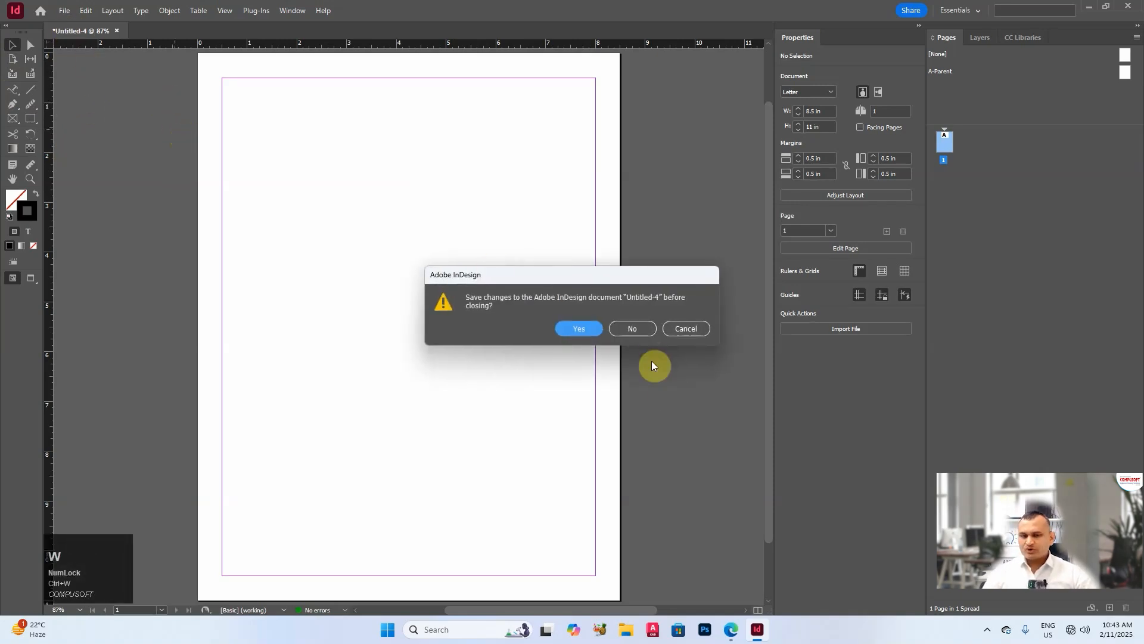
{"action": "left_click", "coordinate": [685, 328]}
{"action": "left_click", "coordinate": [69, 12]}
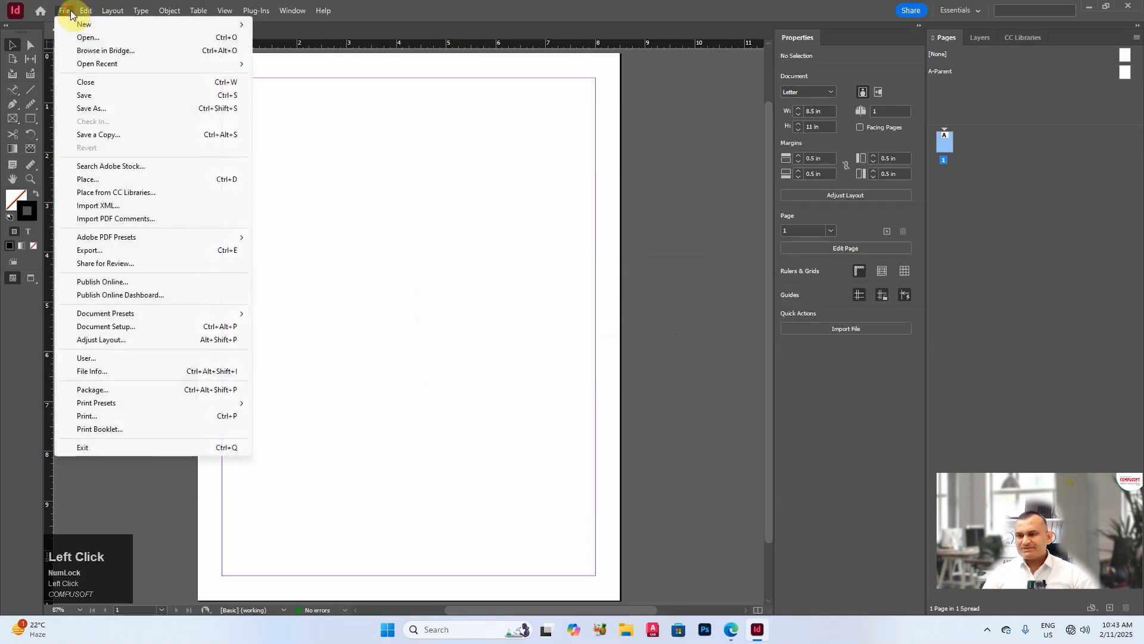
{"action": "left_click", "coordinate": [86, 83]}
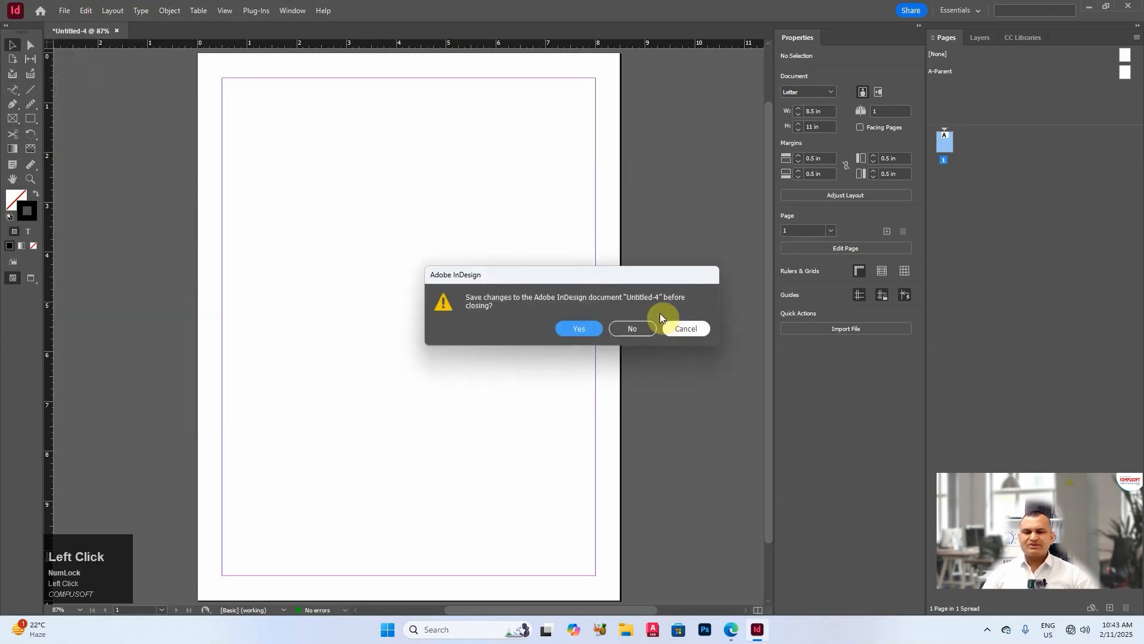
{"action": "left_click", "coordinate": [633, 328]}
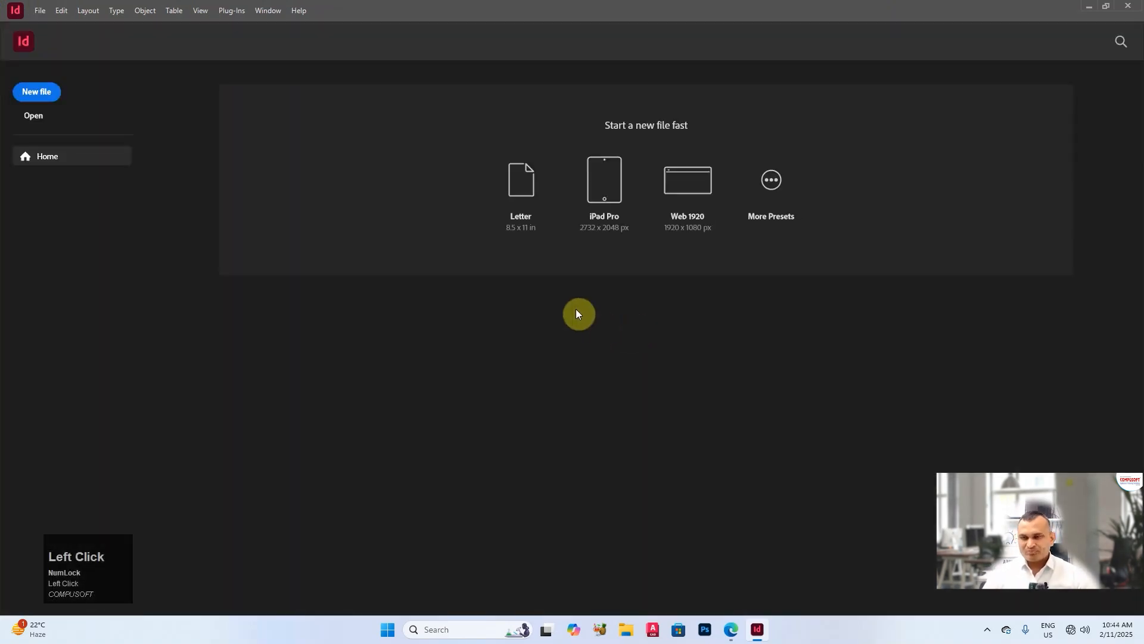
Create an 8.5 x 11 in one-page document with 1 column, Facing Pages and Primary Text Frame enabled
{"action": "left_click", "coordinate": [777, 210]}
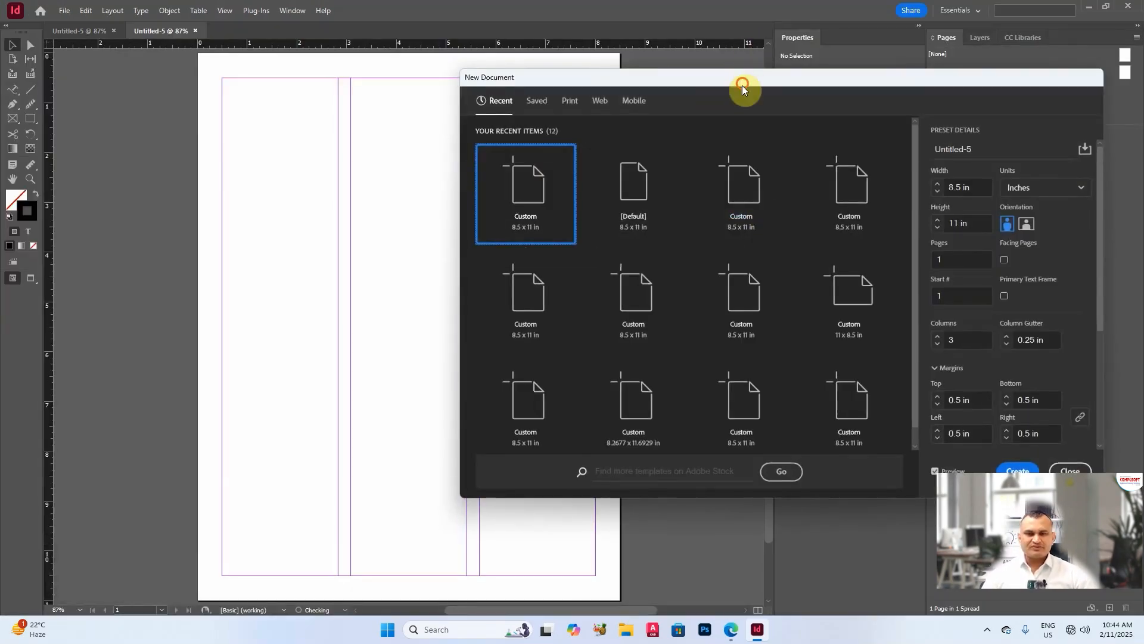
{"action": "left_click_drag", "start_coordinate": [742, 85], "coordinate": [553, 76]}
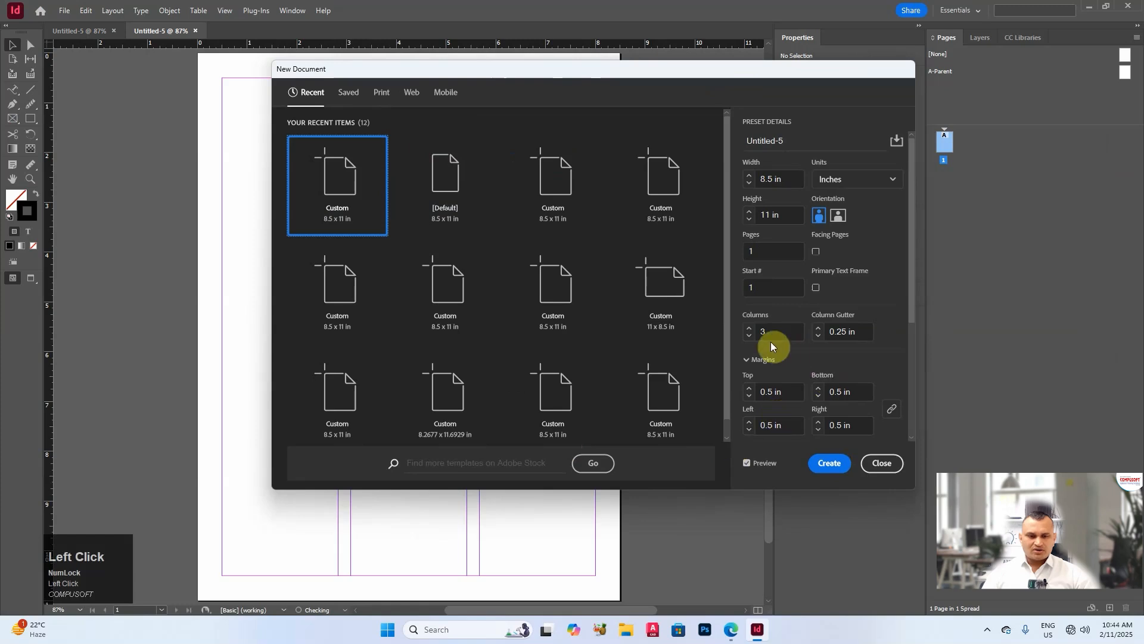
{"action": "left_click", "coordinate": [749, 337]}
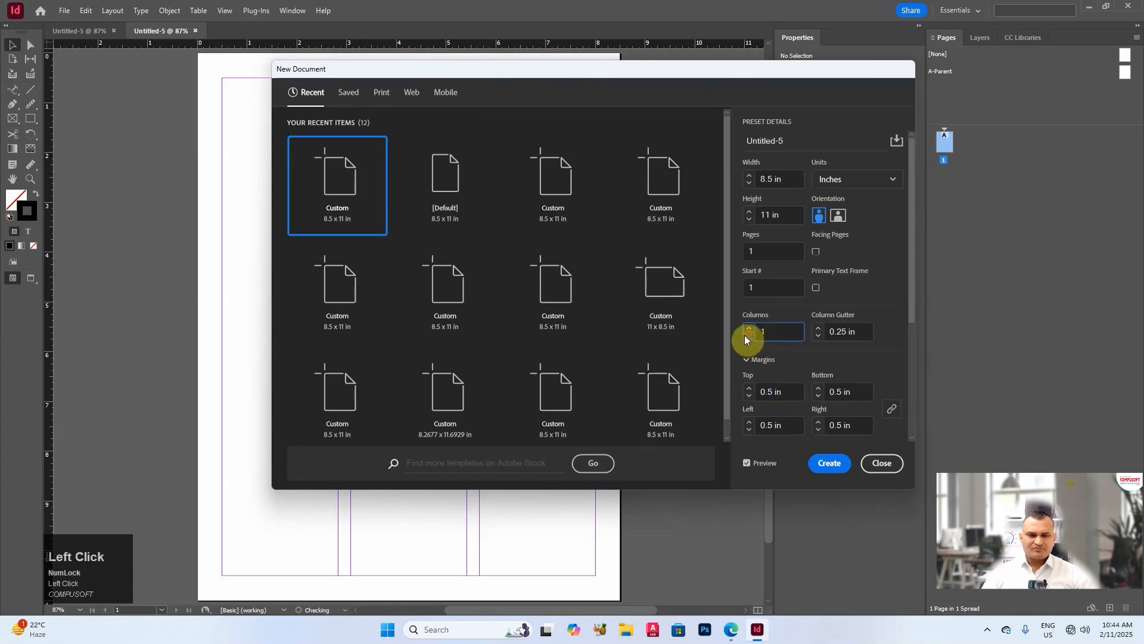
{"action": "left_click", "coordinate": [817, 248]}
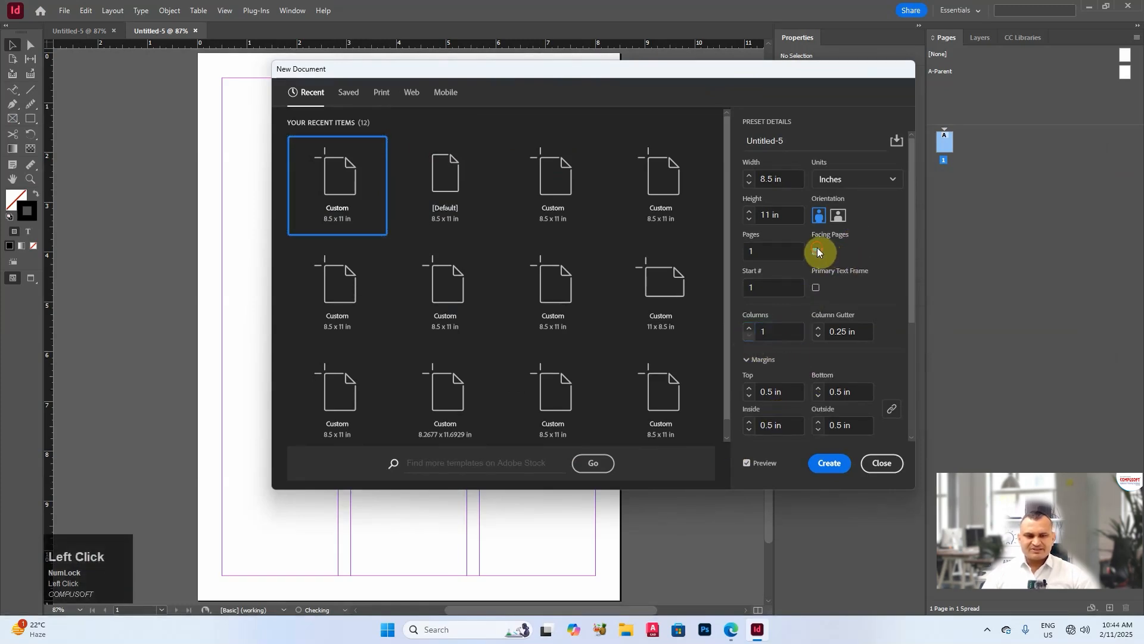
{"action": "left_click", "coordinate": [815, 288]}
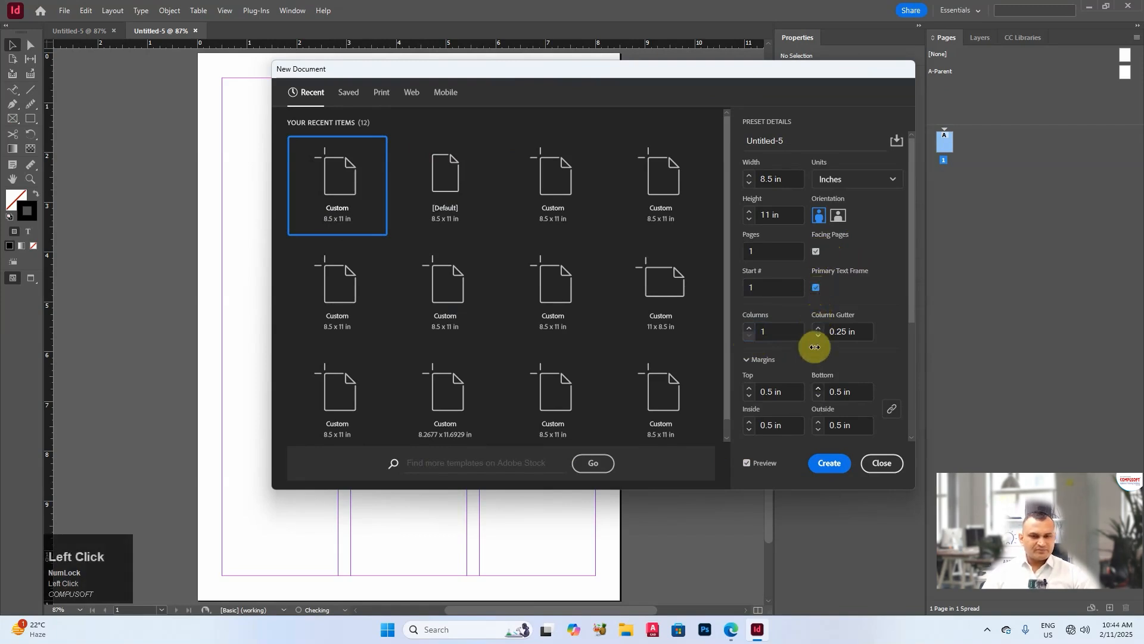
{"action": "left_click", "coordinate": [833, 470]}
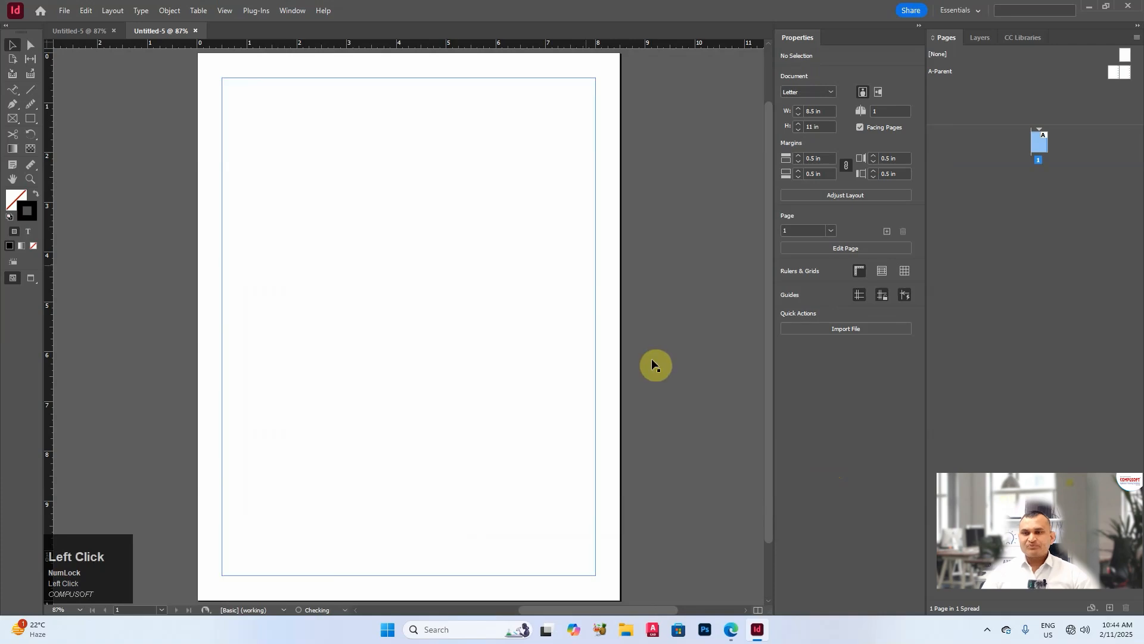
Place the Word document "Artificial Intelligence" from the STU&DATA (E:) drive into the primary text frame on page 1
{"action": "left_click", "coordinate": [221, 106]}
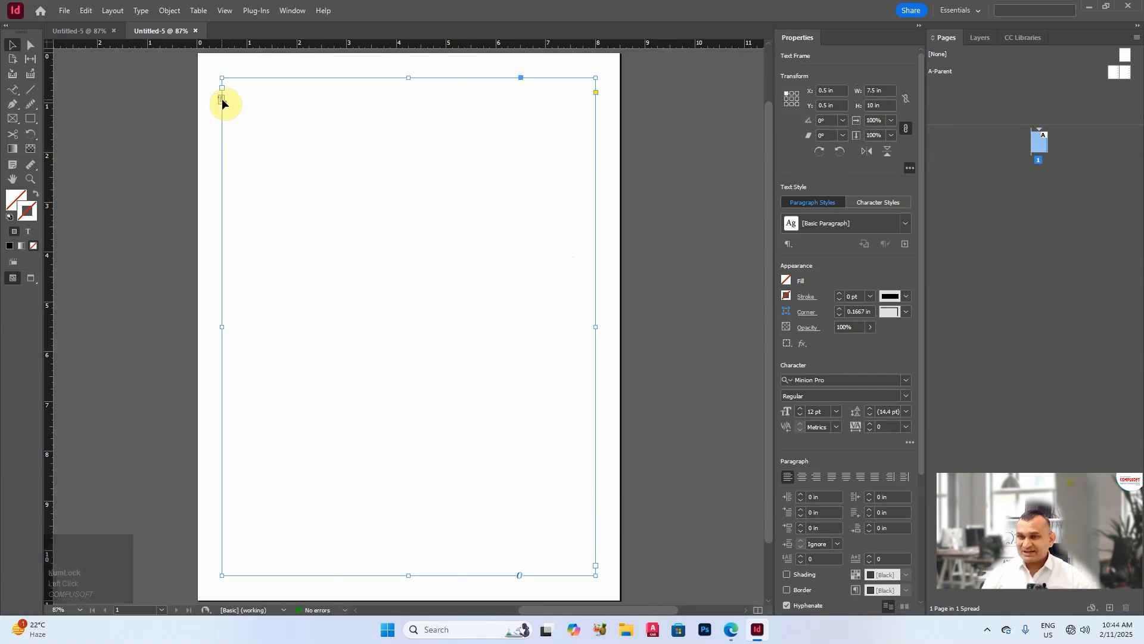
{"action": "left_click", "coordinate": [65, 12]}
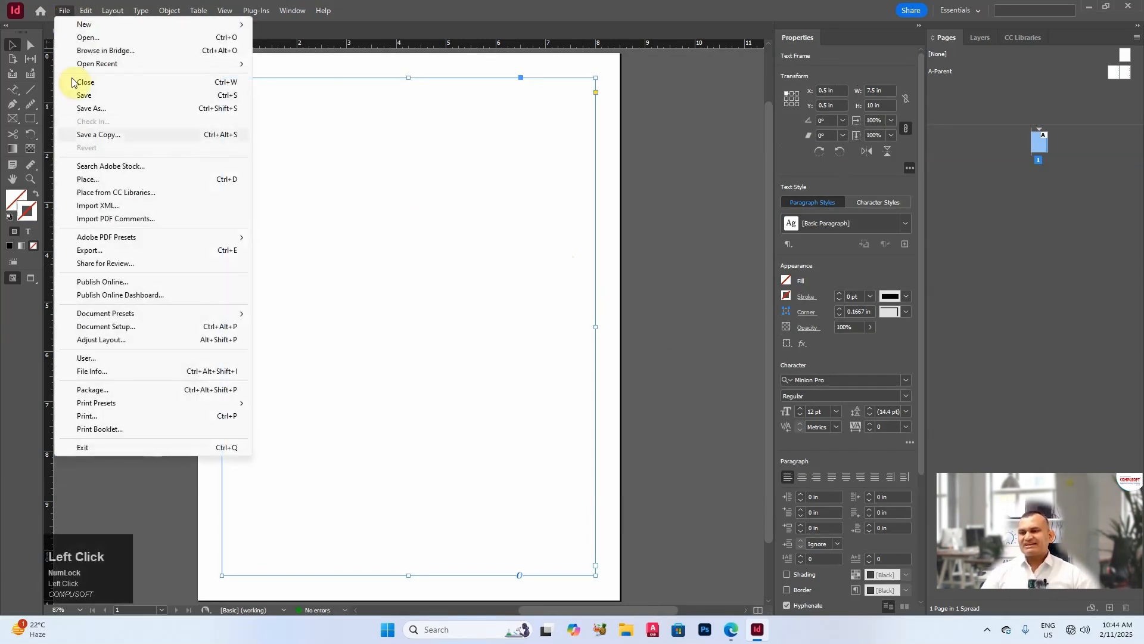
{"action": "left_click", "coordinate": [87, 179]}
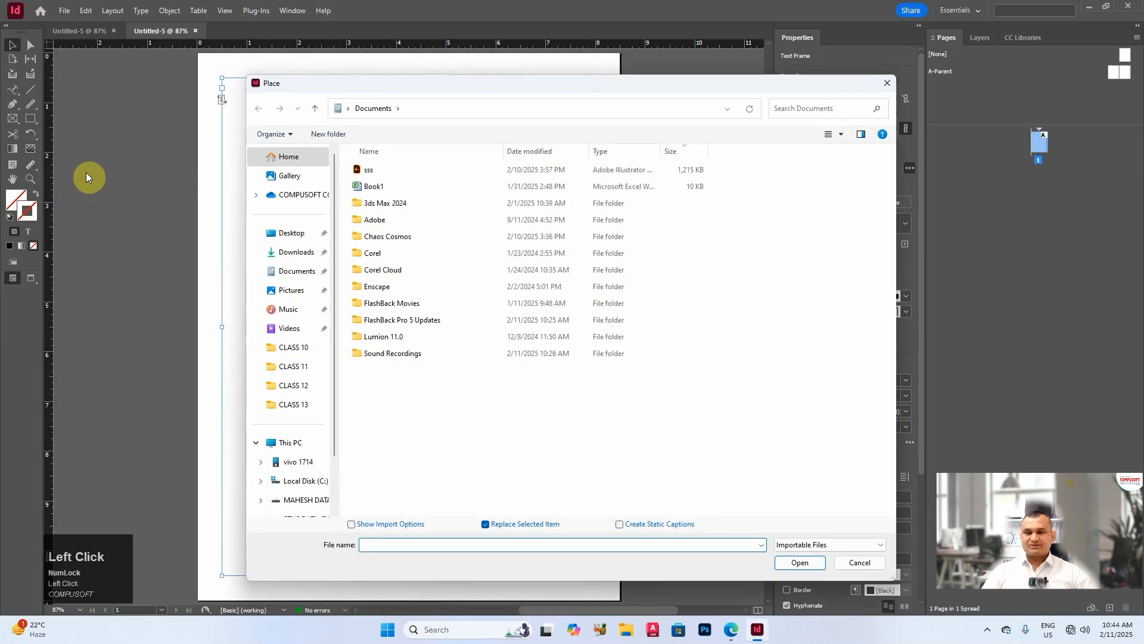
{"action": "scroll", "coordinate": [307, 504], "scroll_direction": "down", "scroll_amount": 2}
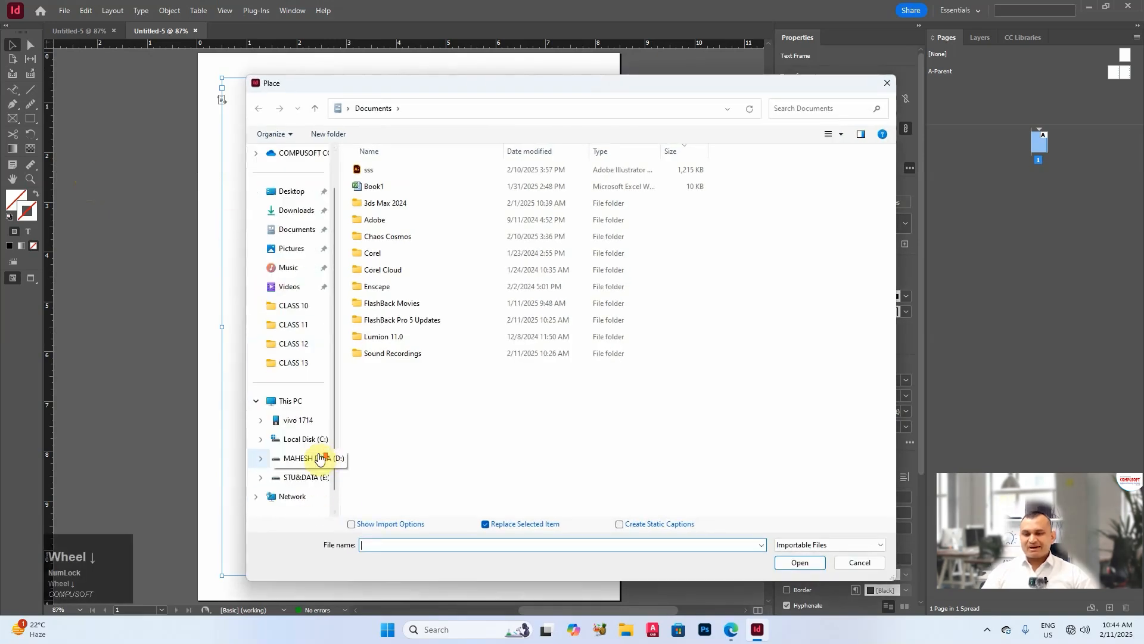
{"action": "left_click", "coordinate": [309, 481]}
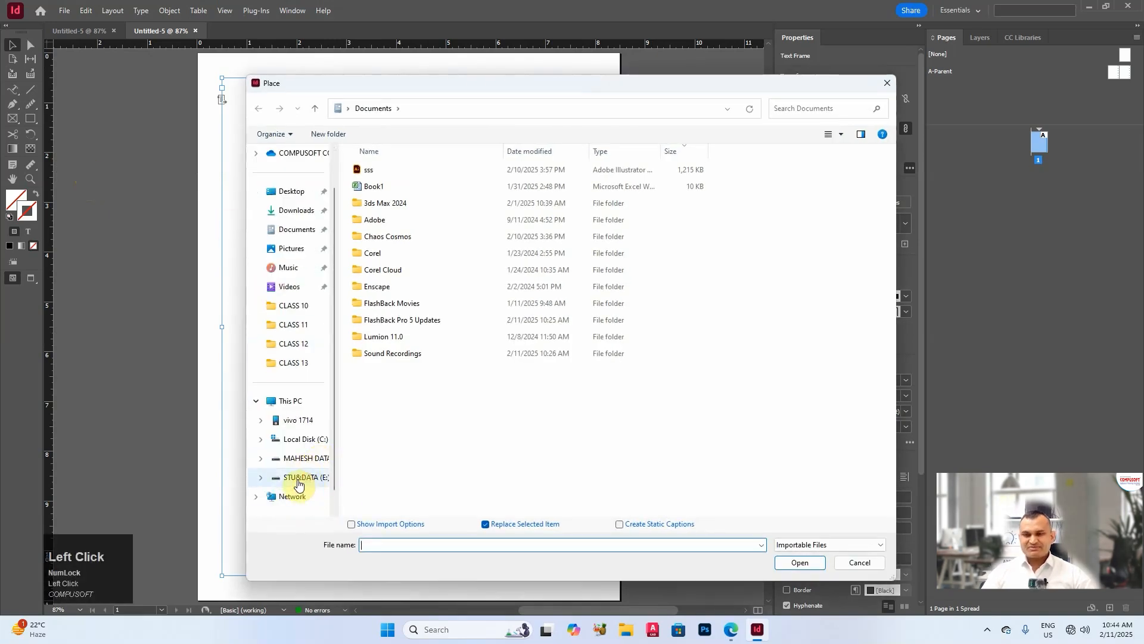
{"action": "left_click", "coordinate": [303, 482]}
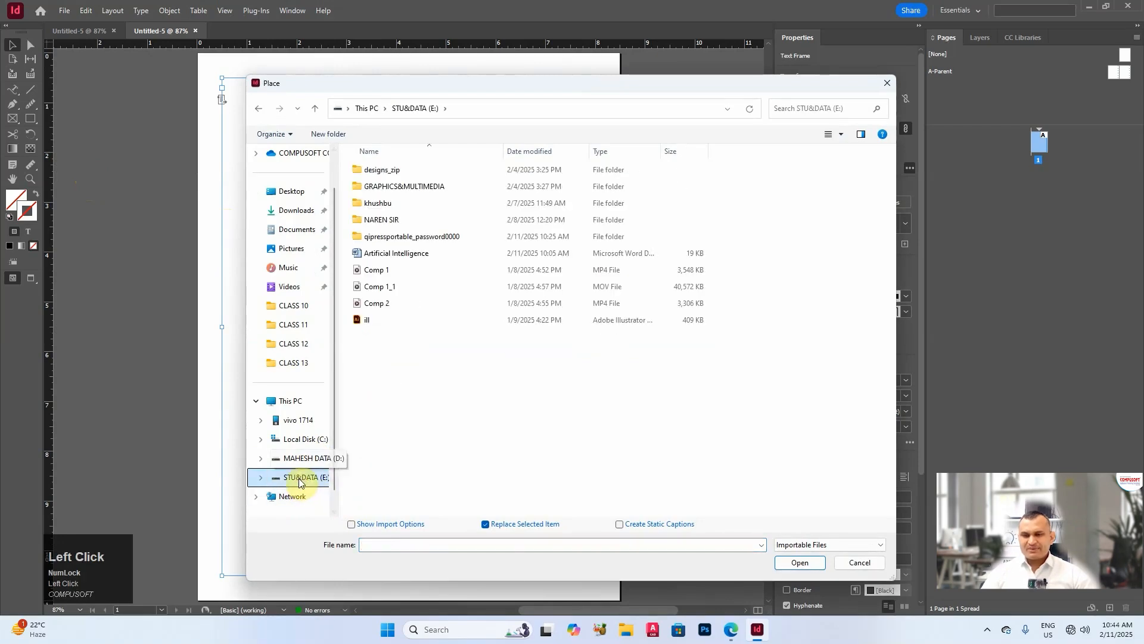
{"action": "left_click", "coordinate": [382, 255]}
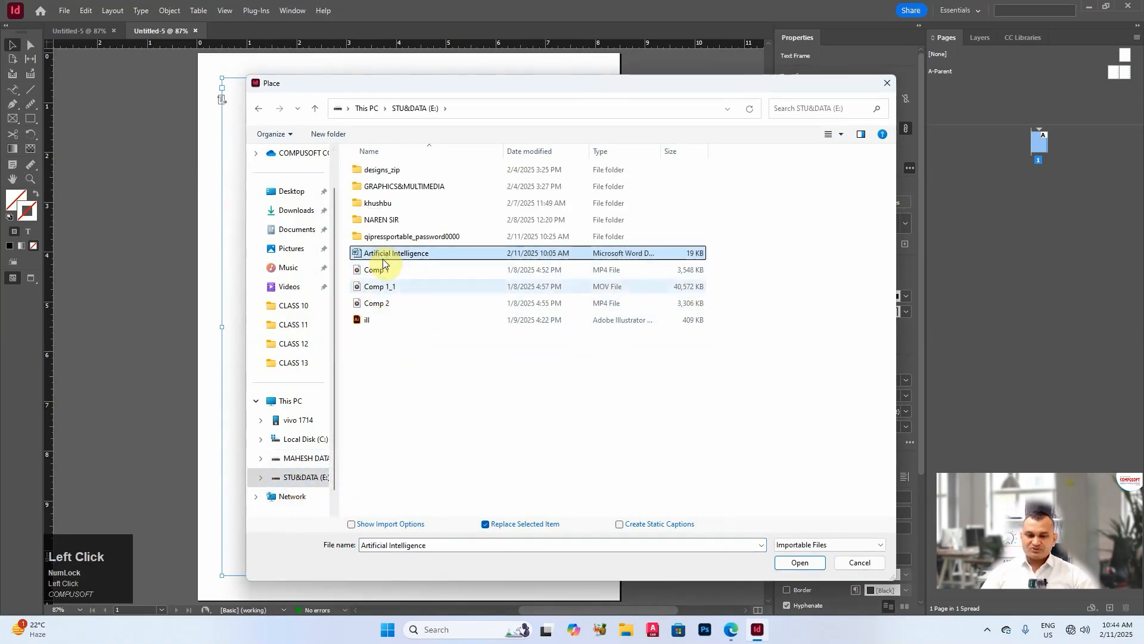
{"action": "left_click", "coordinate": [804, 565]}
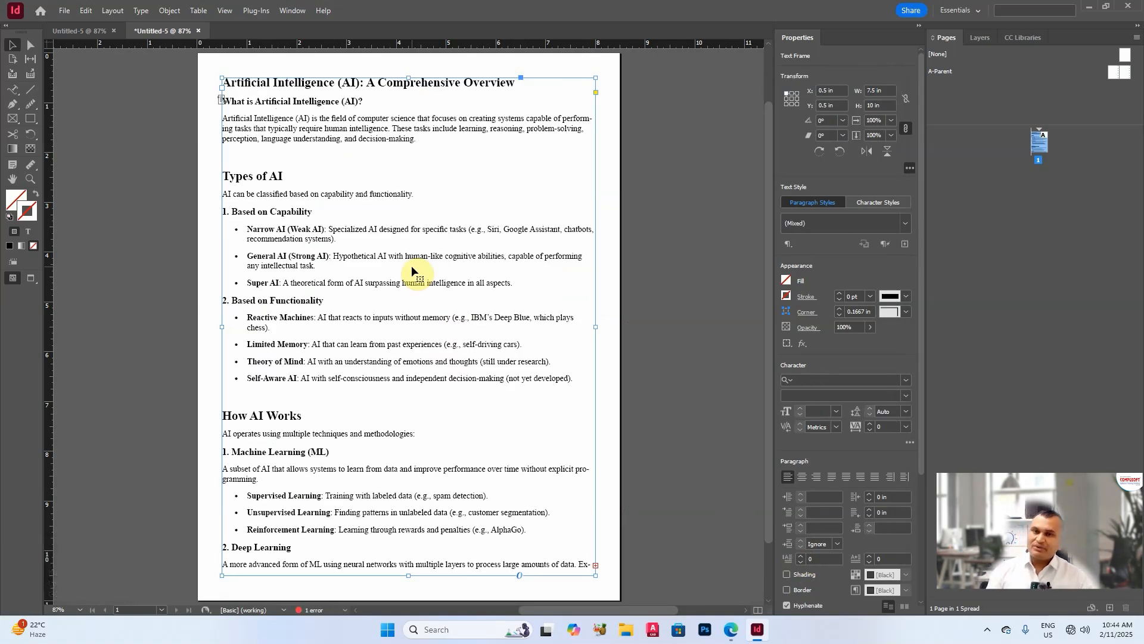
Examine how the imported text flows from the first page through the facing-page spread
{"action": "scroll", "coordinate": [411, 267], "scroll_direction": "down", "scroll_amount": 8}
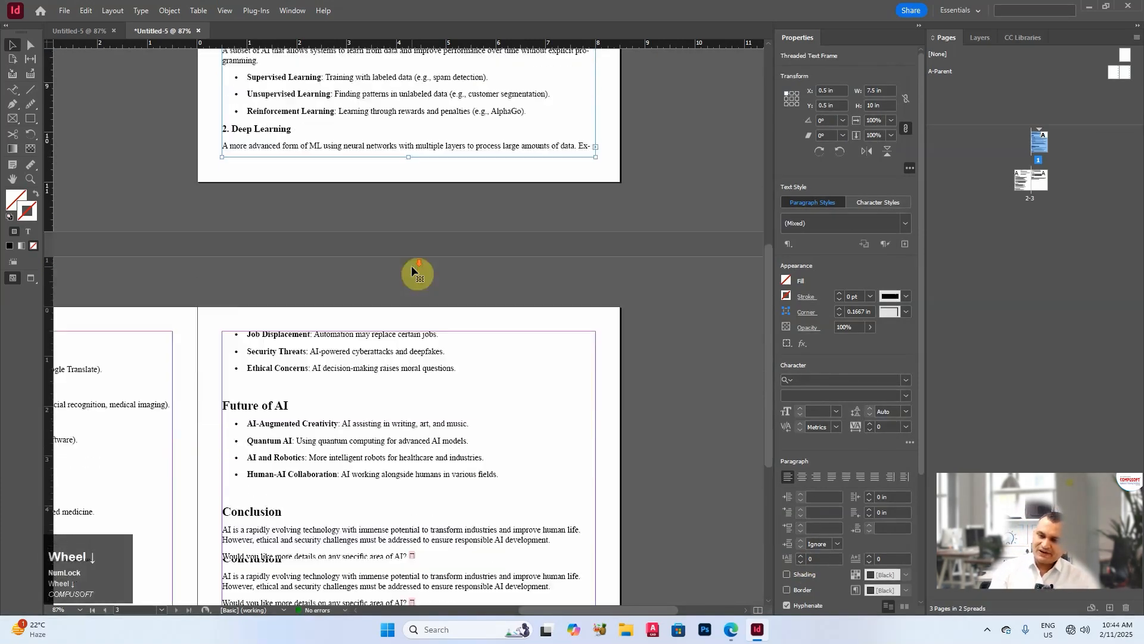
{"action": "scroll", "coordinate": [413, 266], "scroll_direction": "down", "scroll_amount": 3}
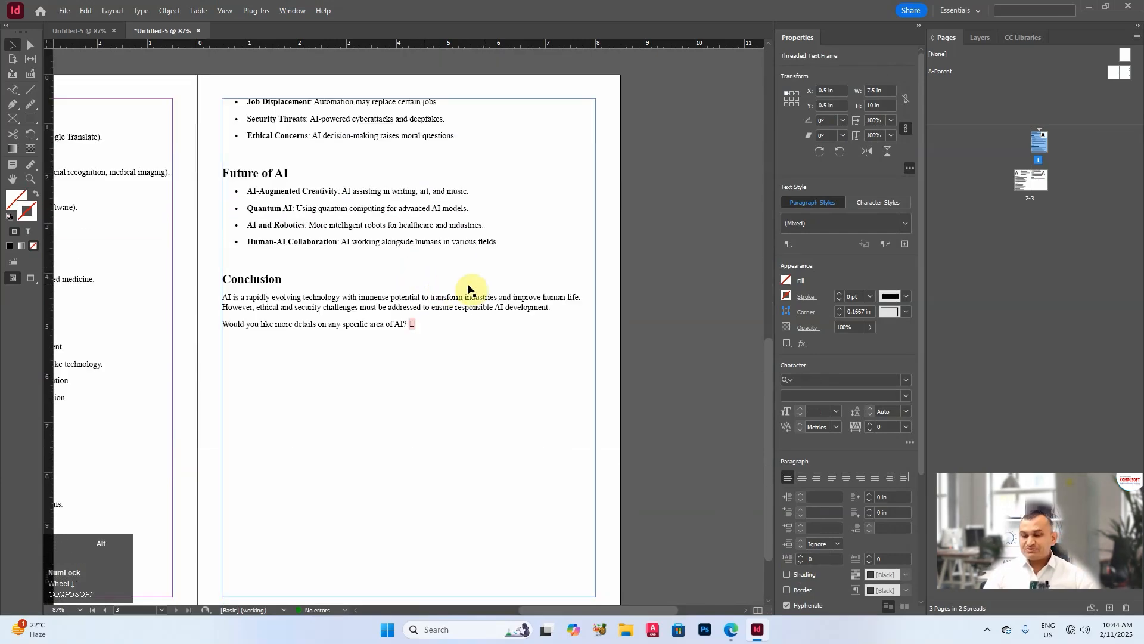
{"action": "scroll", "coordinate": [503, 284], "scroll_direction": "down", "scroll_amount": 4, "text": "alt"}
{"action": "scroll", "coordinate": [396, 430], "scroll_direction": "up", "scroll_amount": 1, "text": "alt"}
{"action": "scroll", "coordinate": [341, 260], "scroll_direction": "down", "scroll_amount": 1, "text": "alt"}
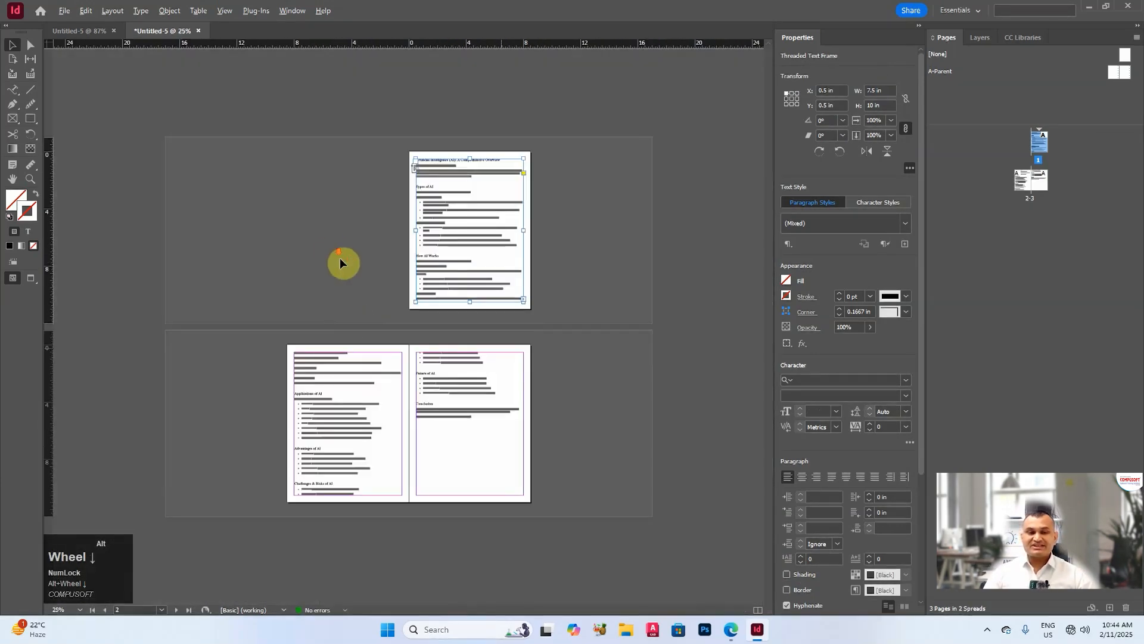
{"action": "scroll", "coordinate": [444, 420], "scroll_direction": "up", "scroll_amount": 1, "text": "alt"}
{"action": "scroll", "coordinate": [442, 409], "scroll_direction": "down", "scroll_amount": 1, "text": "alt"}
{"action": "scroll", "coordinate": [473, 417], "scroll_direction": "down", "scroll_amount": 1, "text": "alt"}
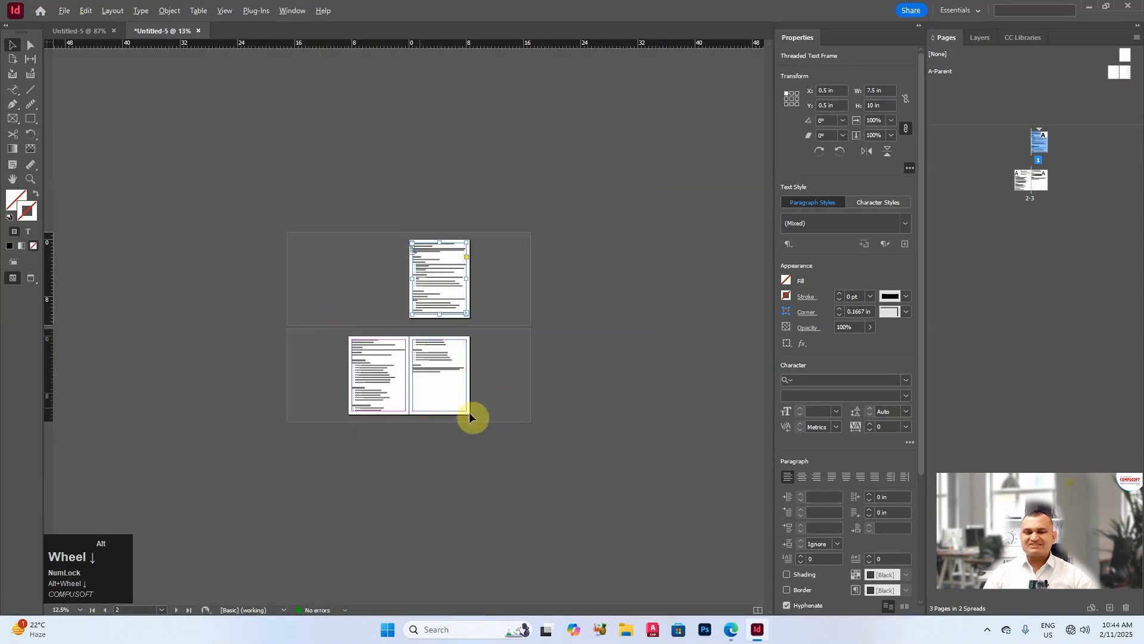
{"action": "scroll", "coordinate": [403, 379], "scroll_direction": "up", "scroll_amount": 1, "text": "alt"}
{"action": "scroll", "coordinate": [402, 379], "scroll_direction": "up", "scroll_amount": 1, "text": "alt"}
{"action": "key", "text": "space"}
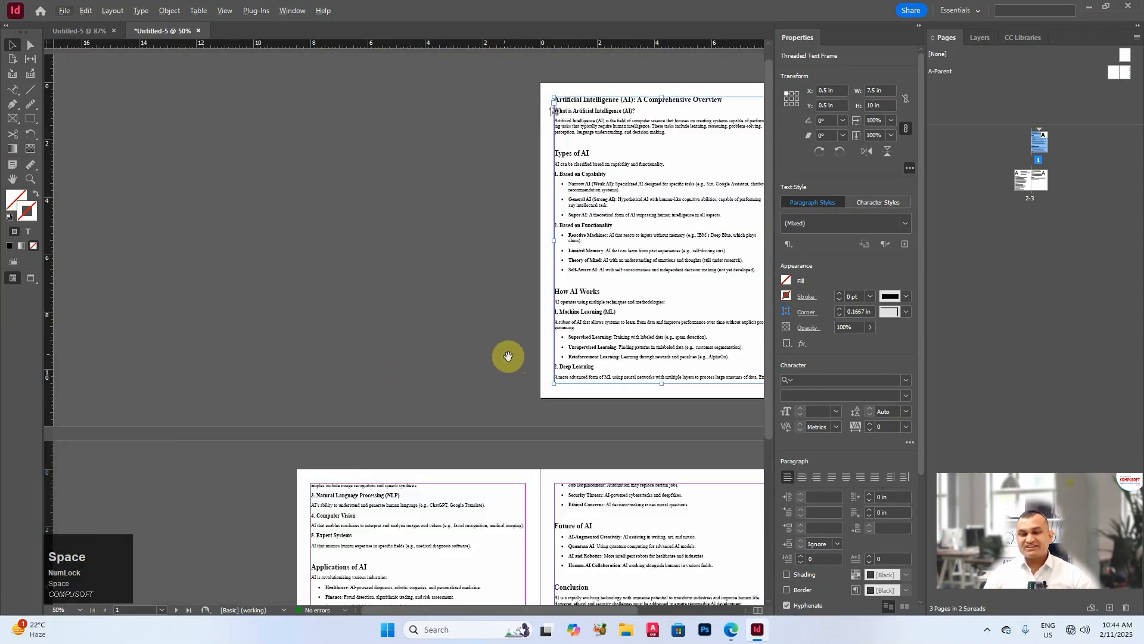
{"action": "left_click_drag", "start_coordinate": [510, 358], "coordinate": [347, 244]}
Select all the threaded text and try centred alignment and justification with the last line aligned left, centred and right
{"action": "double_click", "coordinate": [474, 206]}
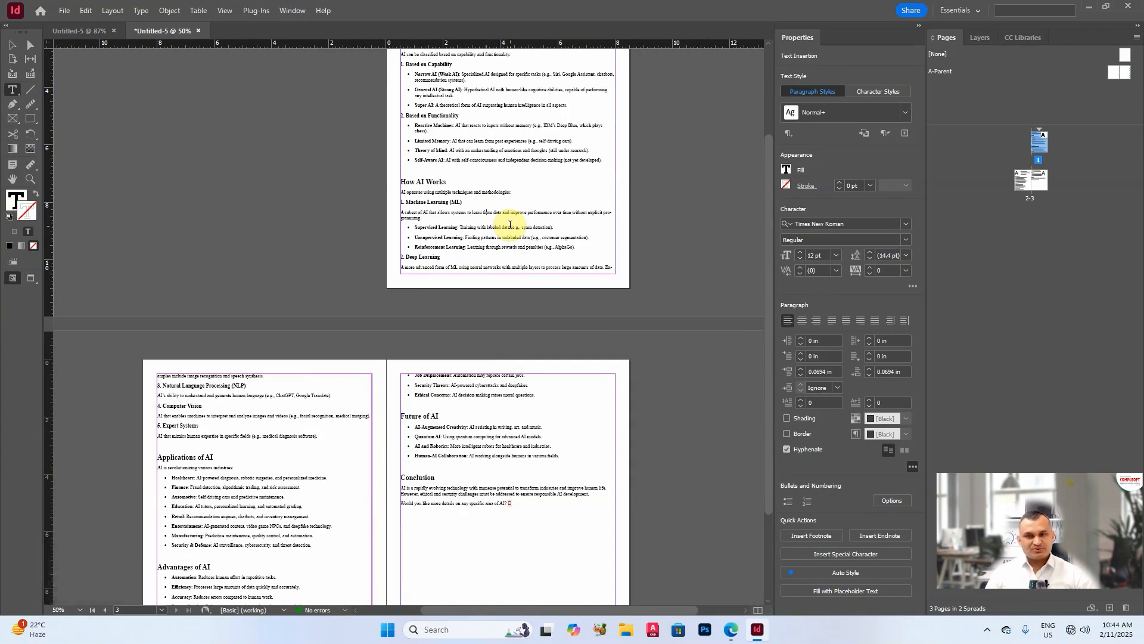
{"action": "key", "text": "ctrl+a"}
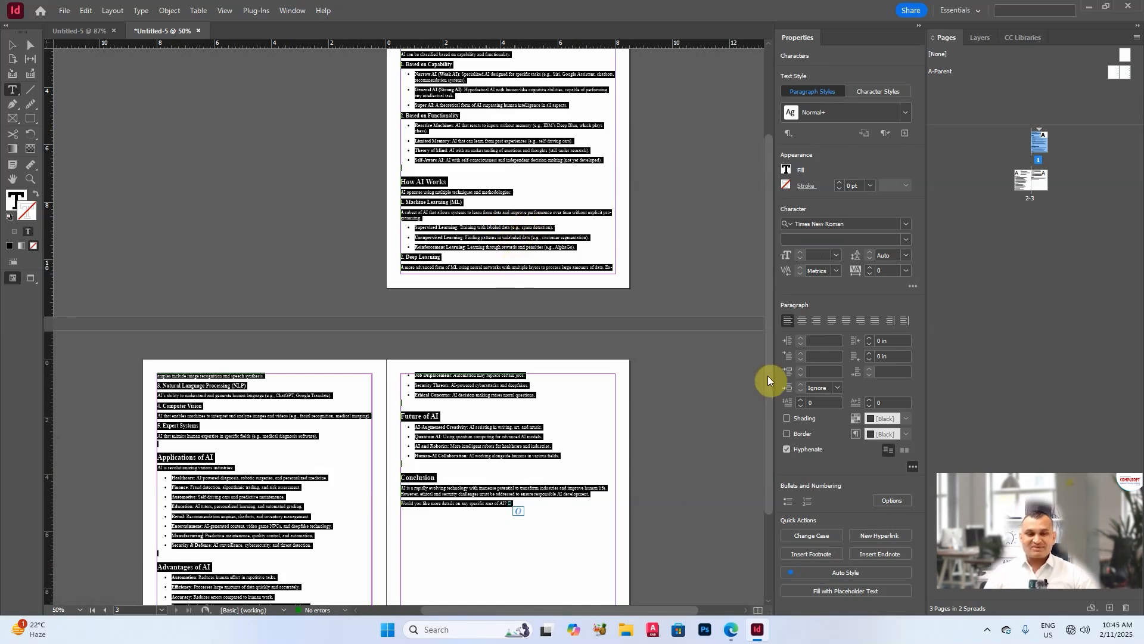
{"action": "left_click", "coordinate": [803, 322]}
{"action": "left_click", "coordinate": [832, 322]}
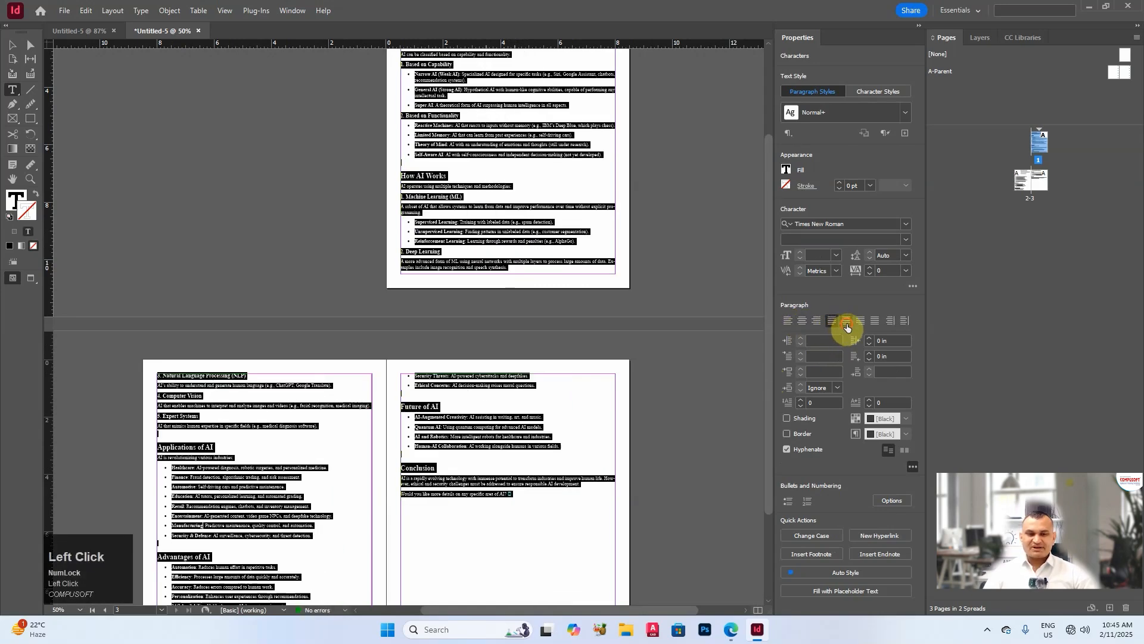
{"action": "left_click", "coordinate": [847, 321]}
{"action": "left_click", "coordinate": [862, 322]}
Compare aligning the selected text towards and away from the spine across the pages, finishing with it aligned towards the spine
{"action": "left_click", "coordinate": [890, 322]}
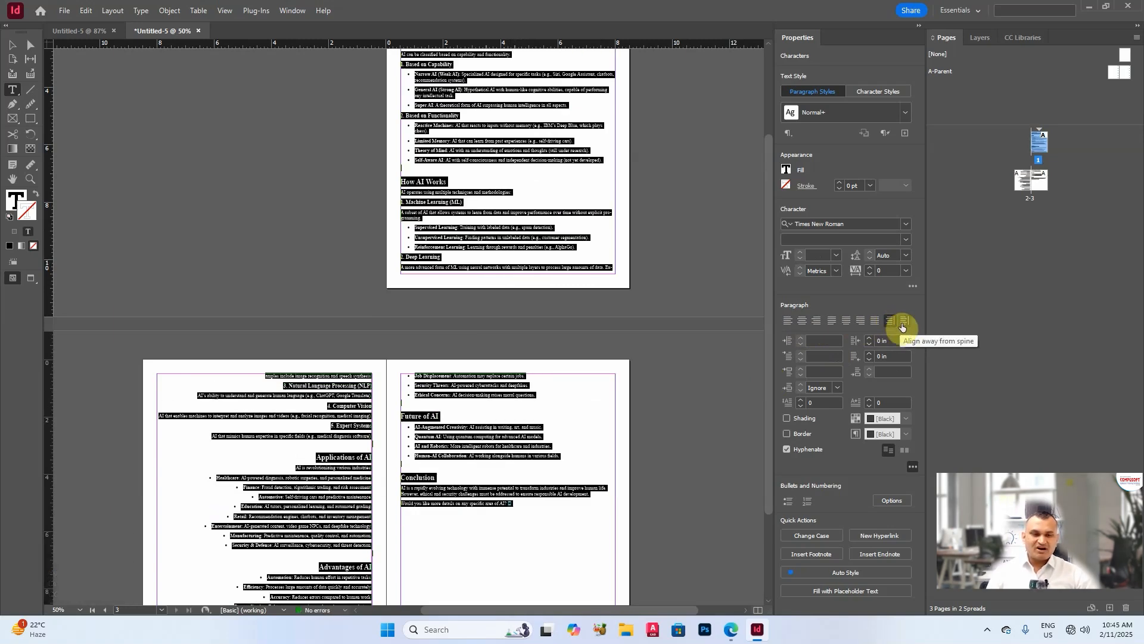
{"action": "left_click", "coordinate": [903, 322]}
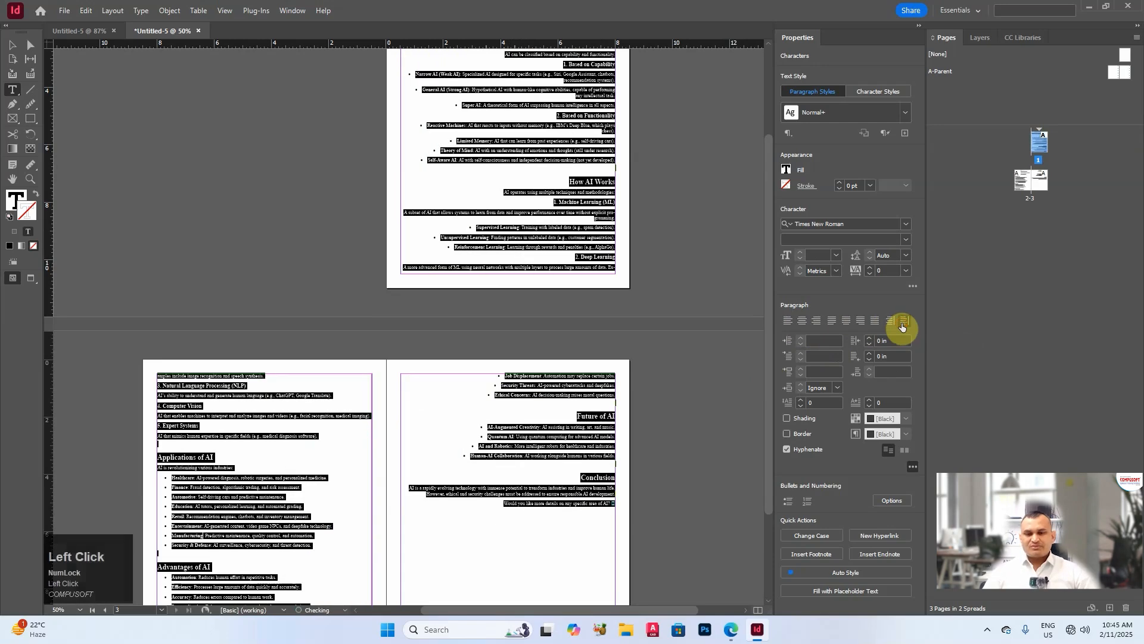
{"action": "left_click", "coordinate": [890, 323]}
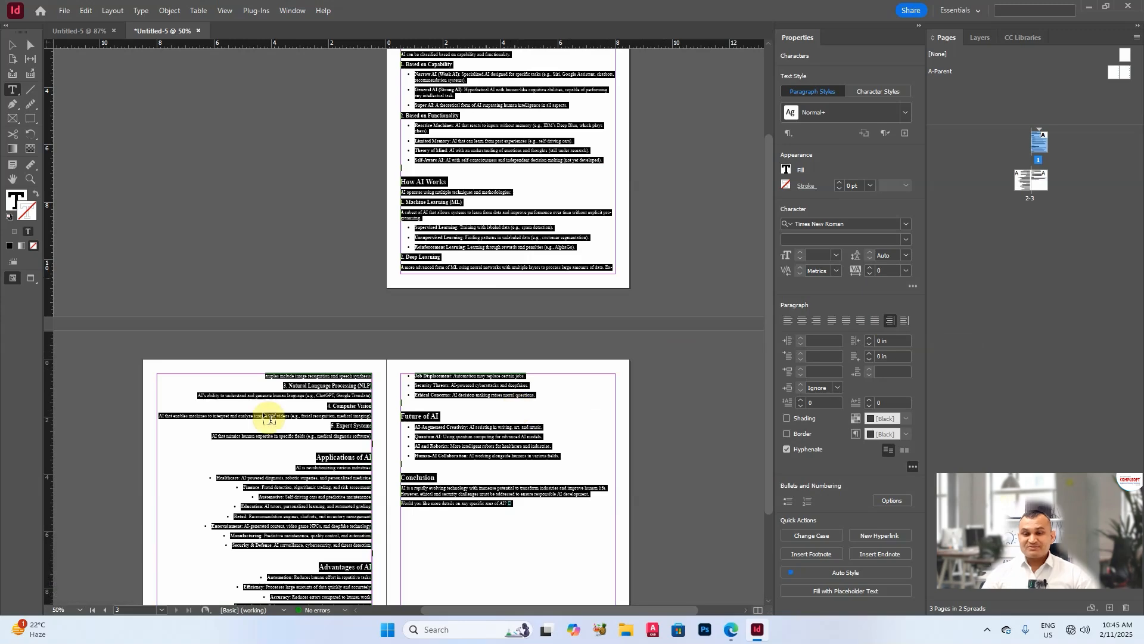
{"action": "scroll", "coordinate": [393, 456], "scroll_direction": "up", "scroll_amount": 1}
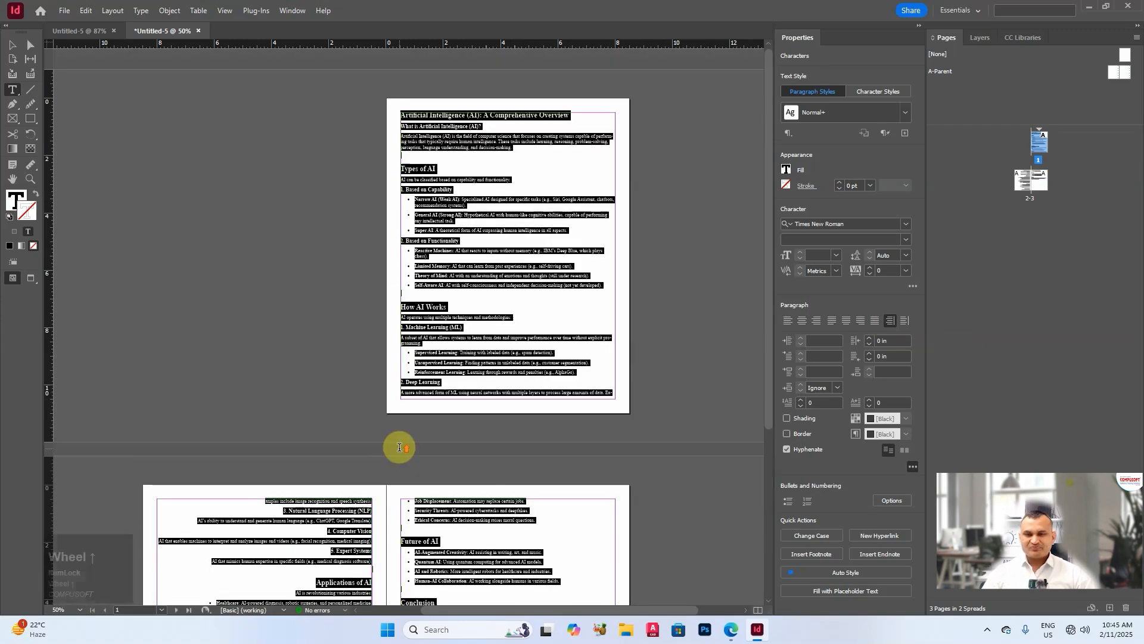
{"action": "scroll", "coordinate": [416, 413], "scroll_direction": "down", "scroll_amount": 2}
{"action": "scroll", "coordinate": [414, 408], "scroll_direction": "up", "scroll_amount": 2}
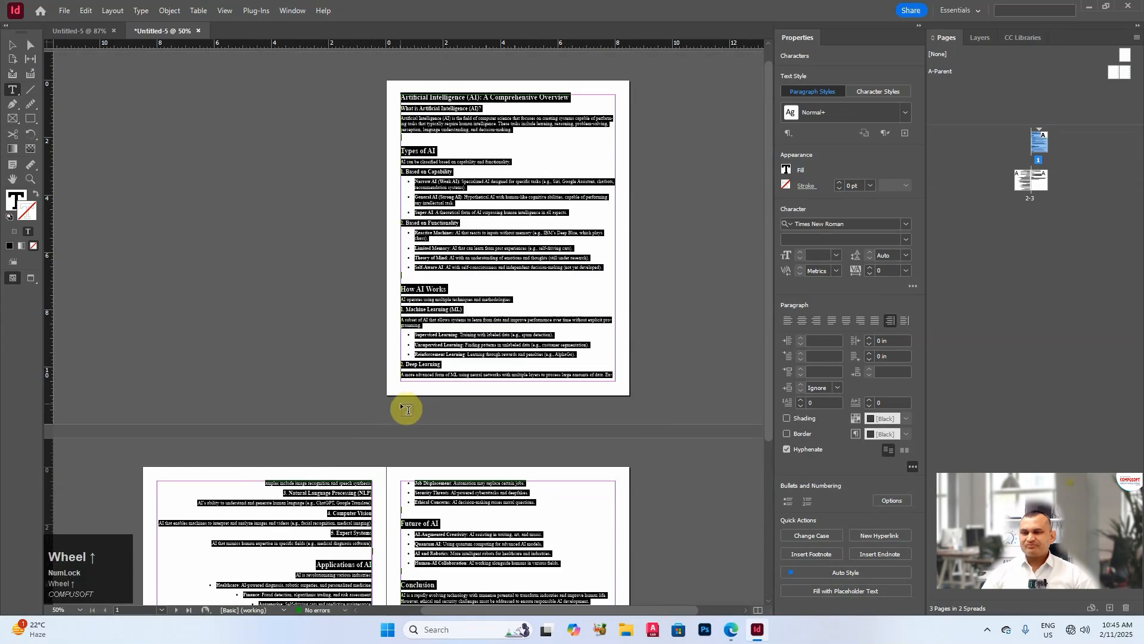
Try bulleted and numbered list formatting on the selected threaded text, finishing with all bullets and numbering removed
{"action": "scroll", "coordinate": [407, 410], "scroll_direction": "down", "scroll_amount": 1}
{"action": "scroll", "coordinate": [405, 403], "scroll_direction": "down", "scroll_amount": 1}
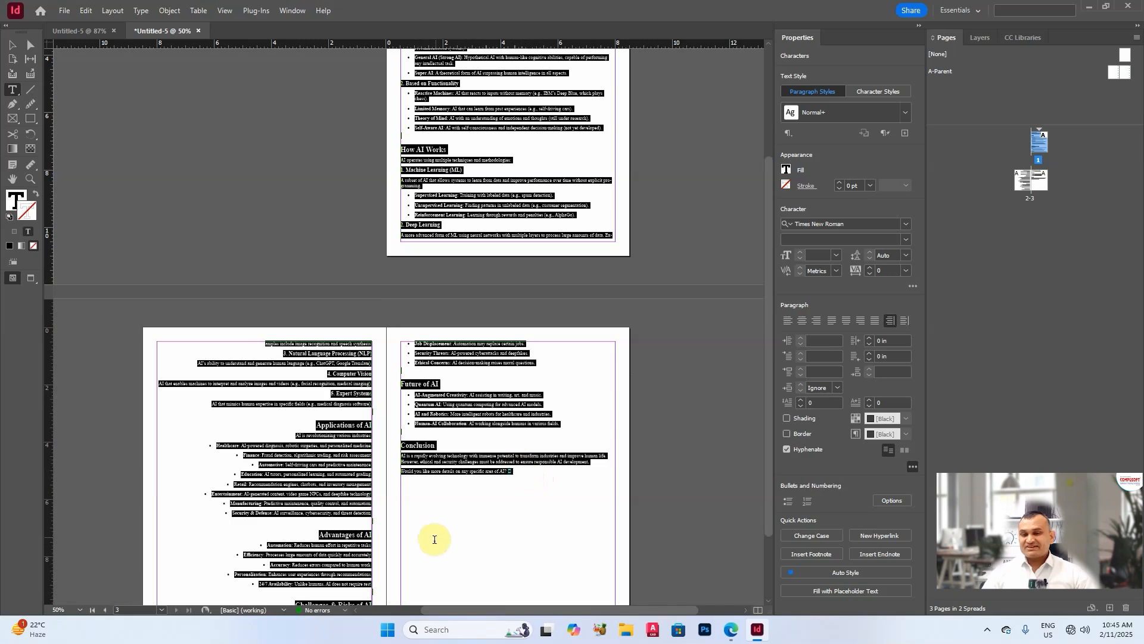
{"action": "left_click", "coordinate": [788, 503]}
{"action": "left_click", "coordinate": [789, 504]}
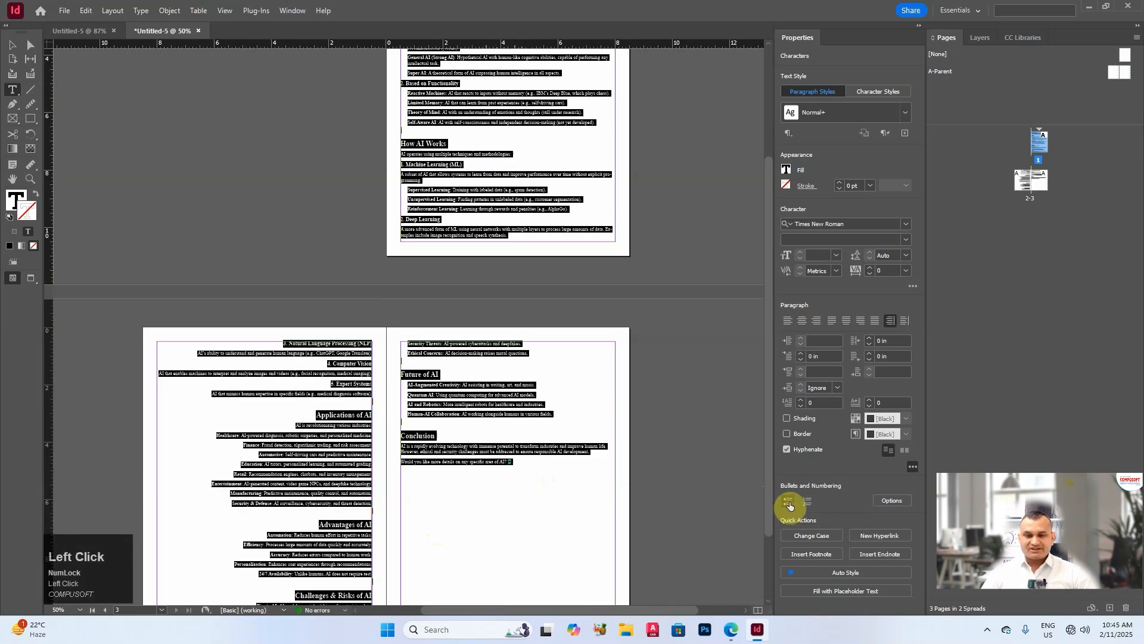
{"action": "left_click", "coordinate": [804, 502]}
{"action": "left_click", "coordinate": [804, 502]}
{"action": "left_click", "coordinate": [789, 505]}
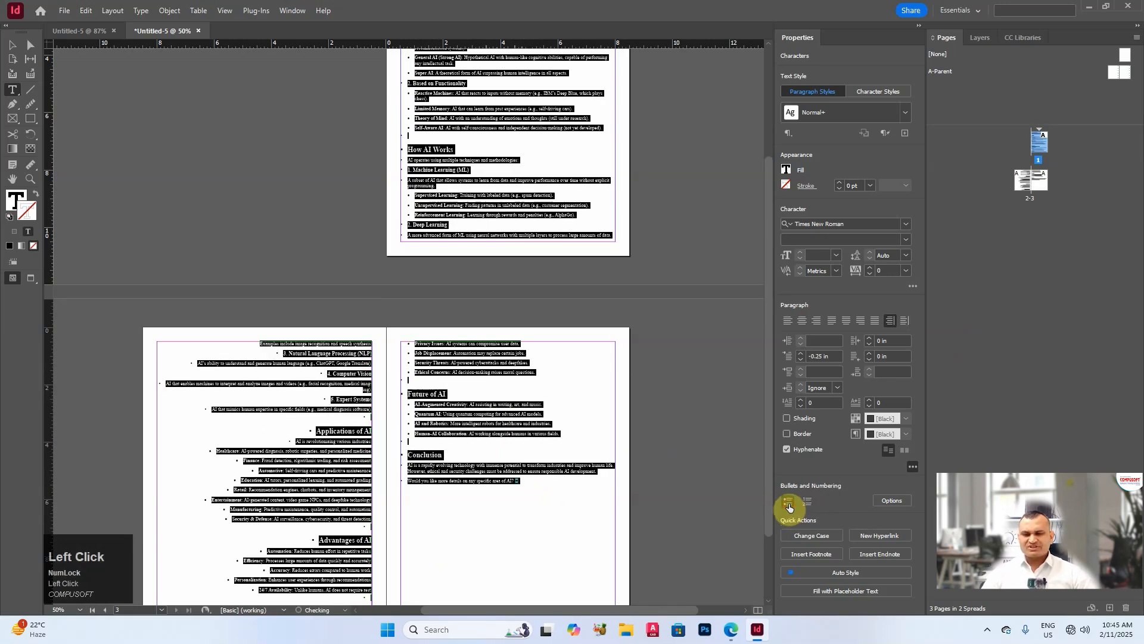
{"action": "left_click", "coordinate": [790, 505]}
{"action": "scroll", "coordinate": [400, 230], "scroll_direction": "up", "scroll_amount": 3}
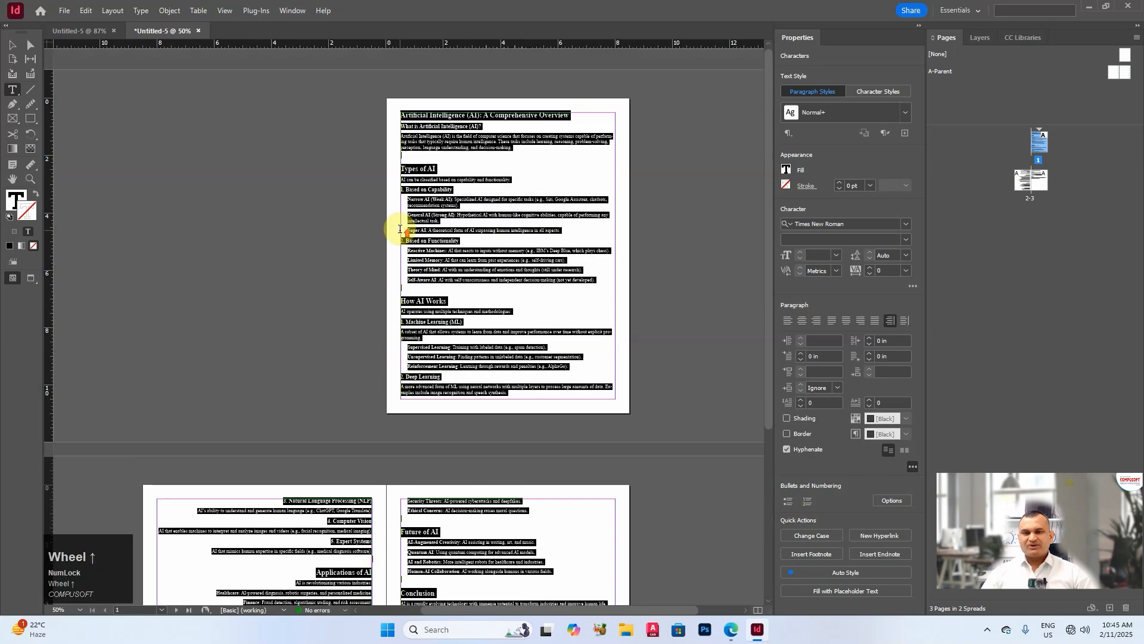
{"action": "left_click", "coordinate": [464, 249]}
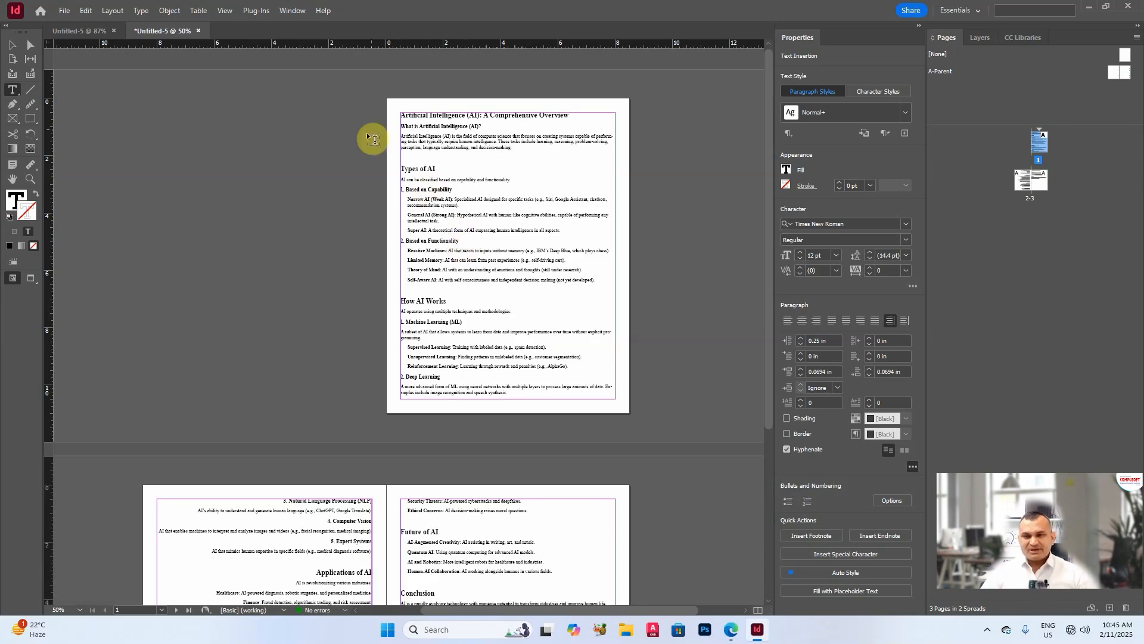
Delete the text frame on page 1 and close the open documents without saving
{"action": "left_click", "coordinate": [12, 44]}
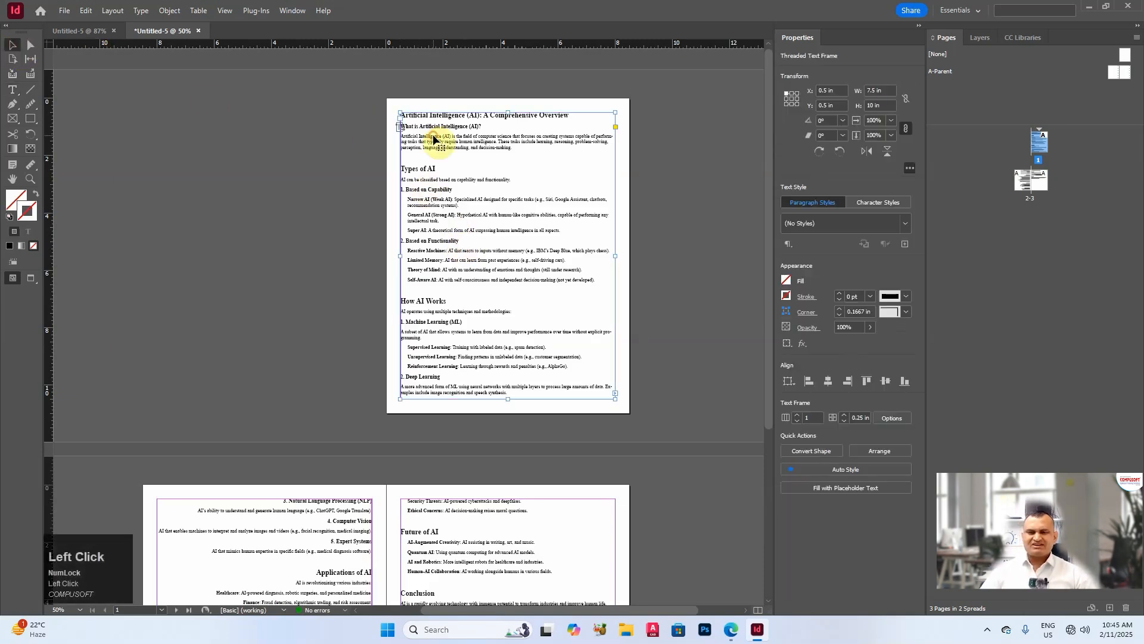
{"action": "key", "text": "Delete"}
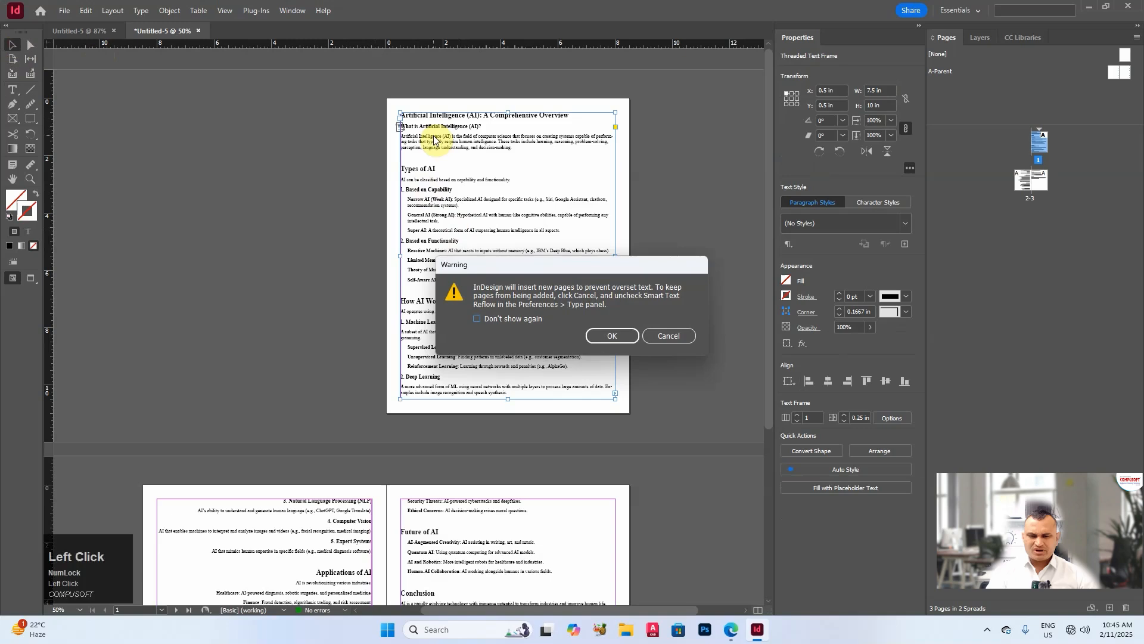
{"action": "left_click", "coordinate": [607, 331]}
{"action": "key", "text": "ctrl+w"}
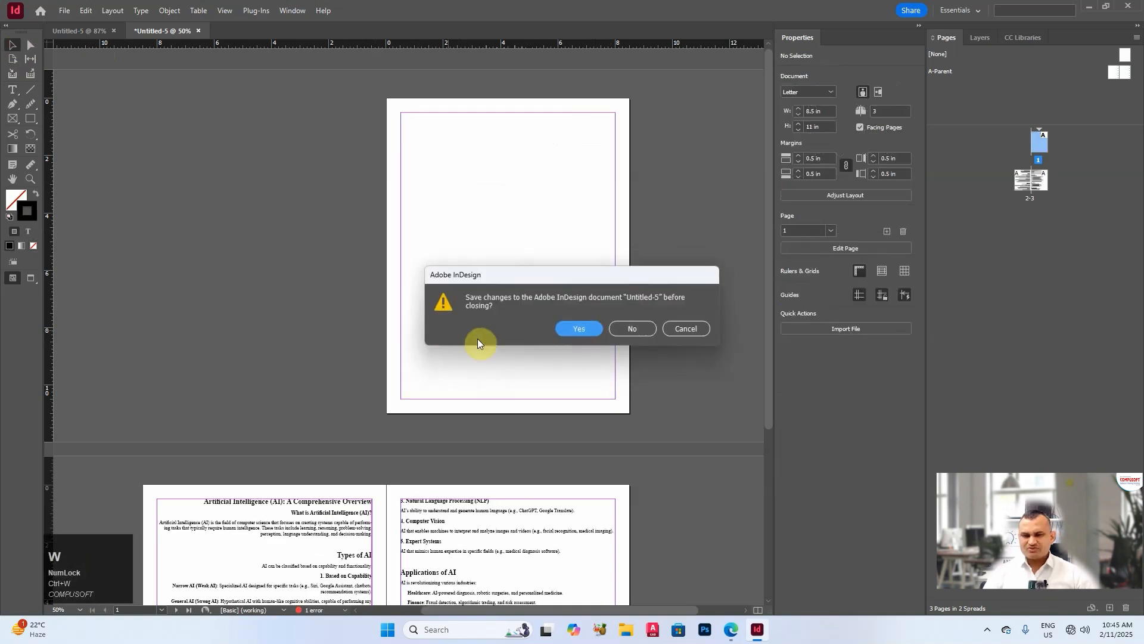
{"action": "left_click", "coordinate": [626, 327]}
{"action": "key", "text": "ctrl+w"}
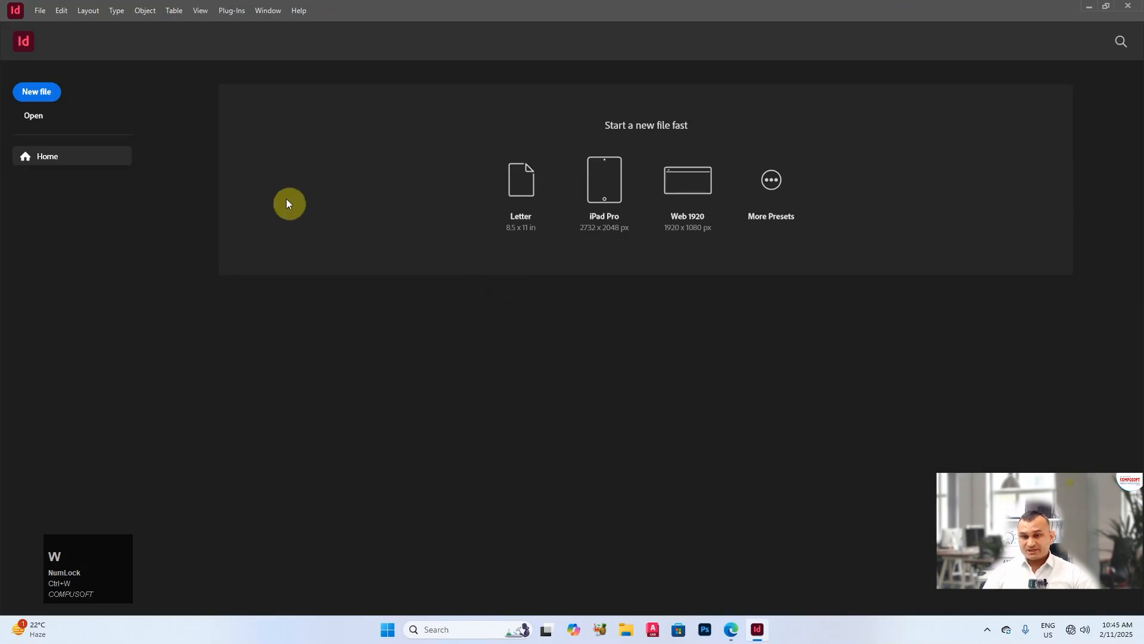
Create a one-page portrait document, 8.5 × 11 in, with facing pages and 0.5 in margins
{"action": "left_click", "coordinate": [758, 219]}
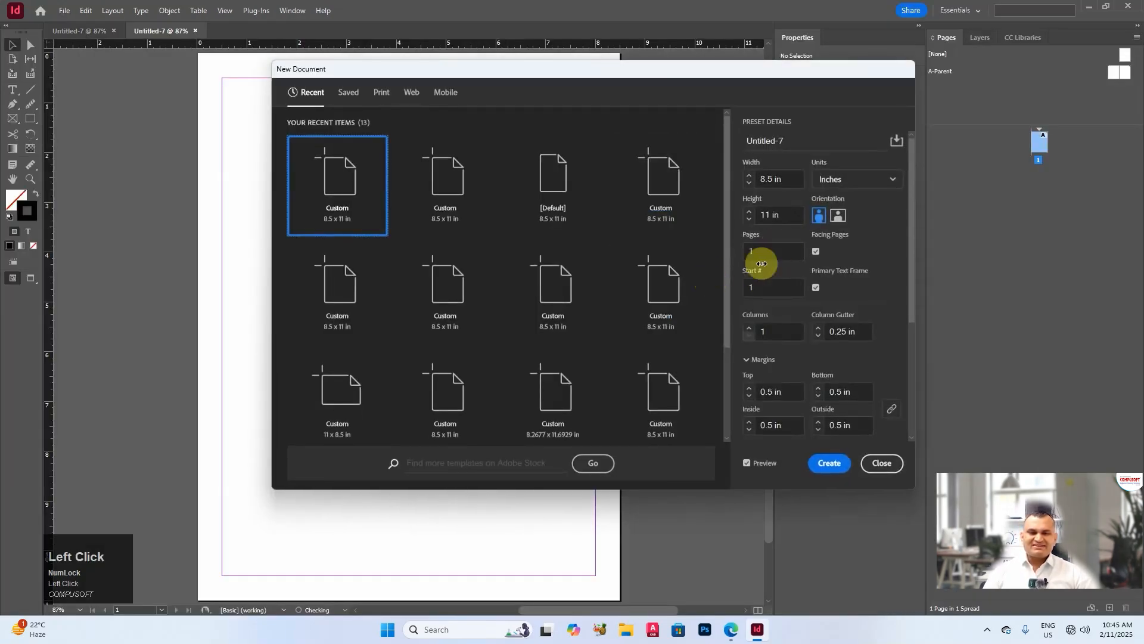
{"action": "left_click", "coordinate": [818, 253]}
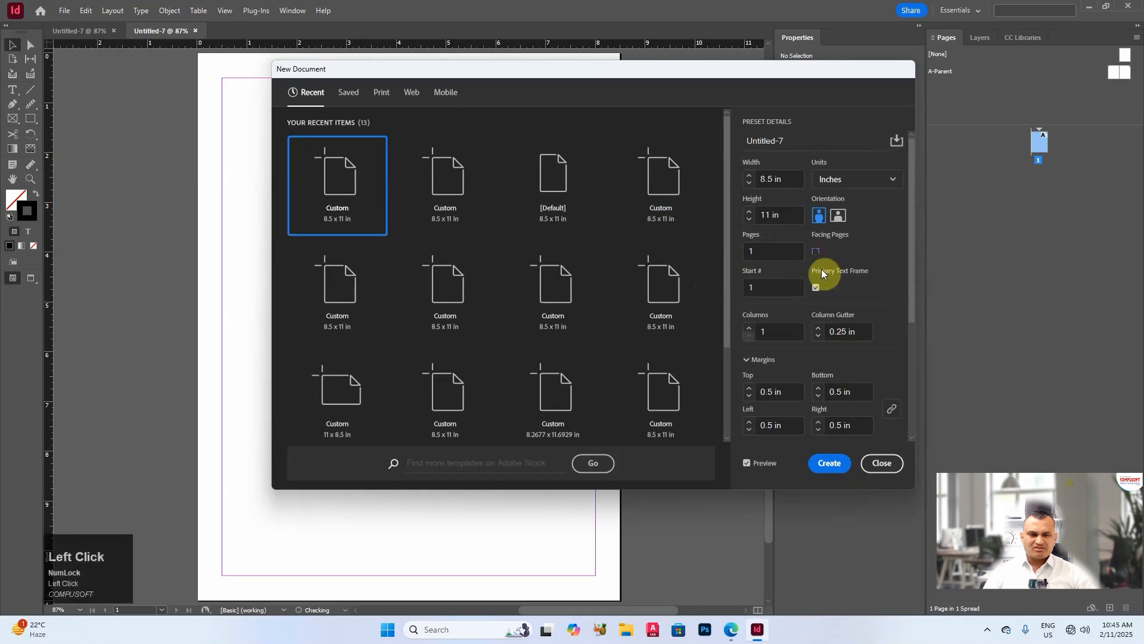
{"action": "left_click", "coordinate": [829, 463]}
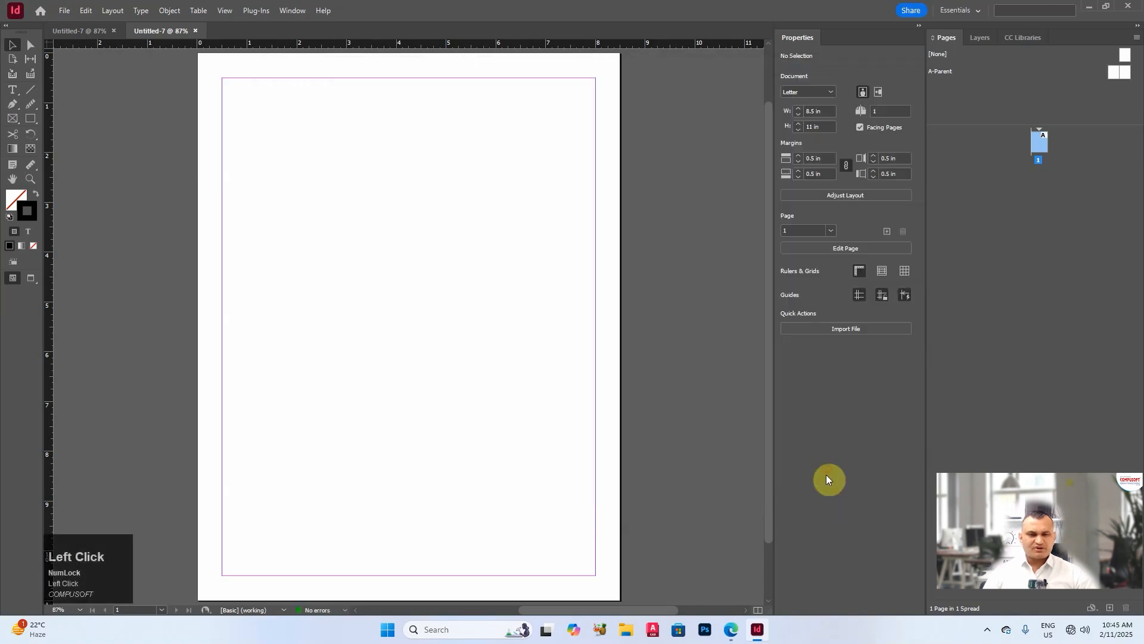
Place the Word document "Artificial Intelligence" in a frame about 2.63 × 5.16 in near the page's upper-left corner
{"action": "left_click", "coordinate": [64, 10]}
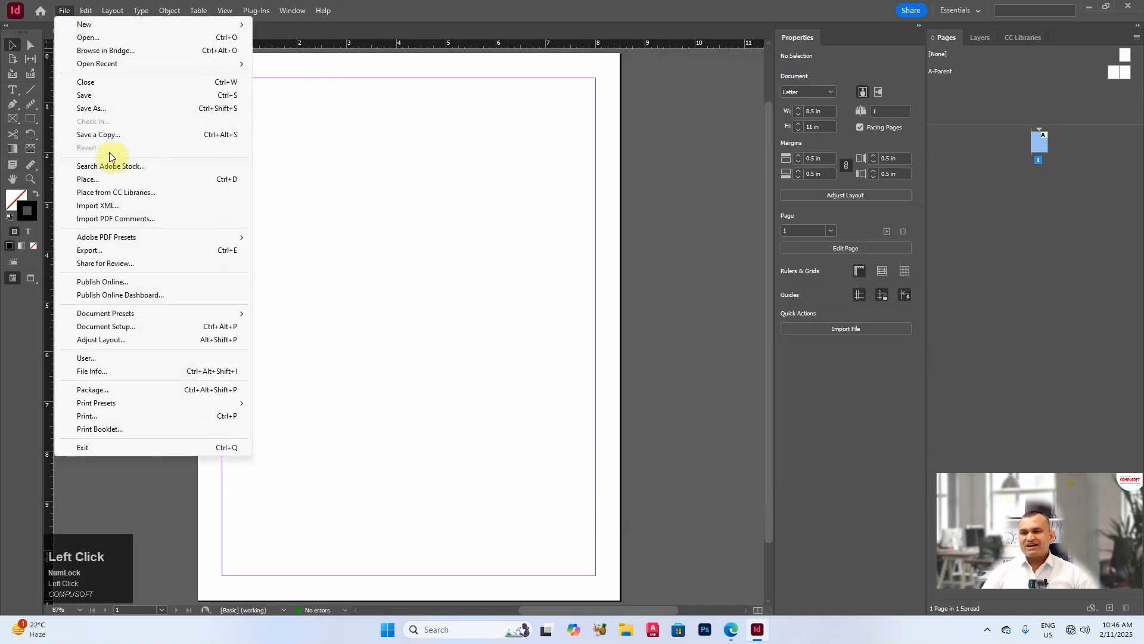
{"action": "left_click", "coordinate": [104, 182]}
{"action": "double_click", "coordinate": [411, 254]}
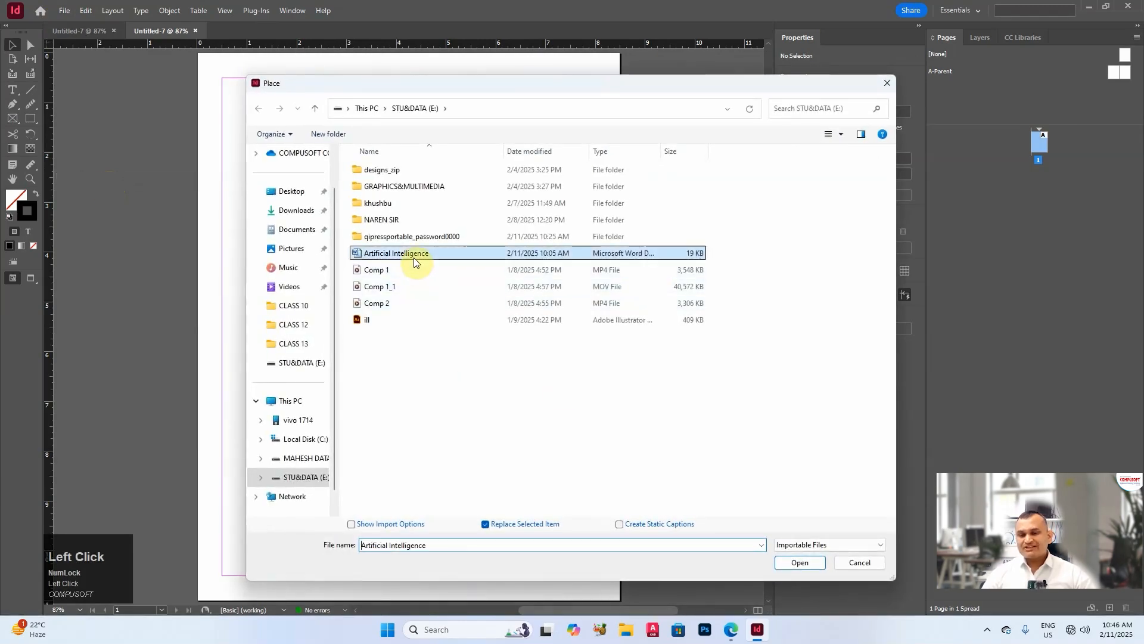
{"action": "left_click", "coordinate": [405, 251]}
{"action": "left_click_drag", "start_coordinate": [234, 120], "coordinate": [365, 376]}
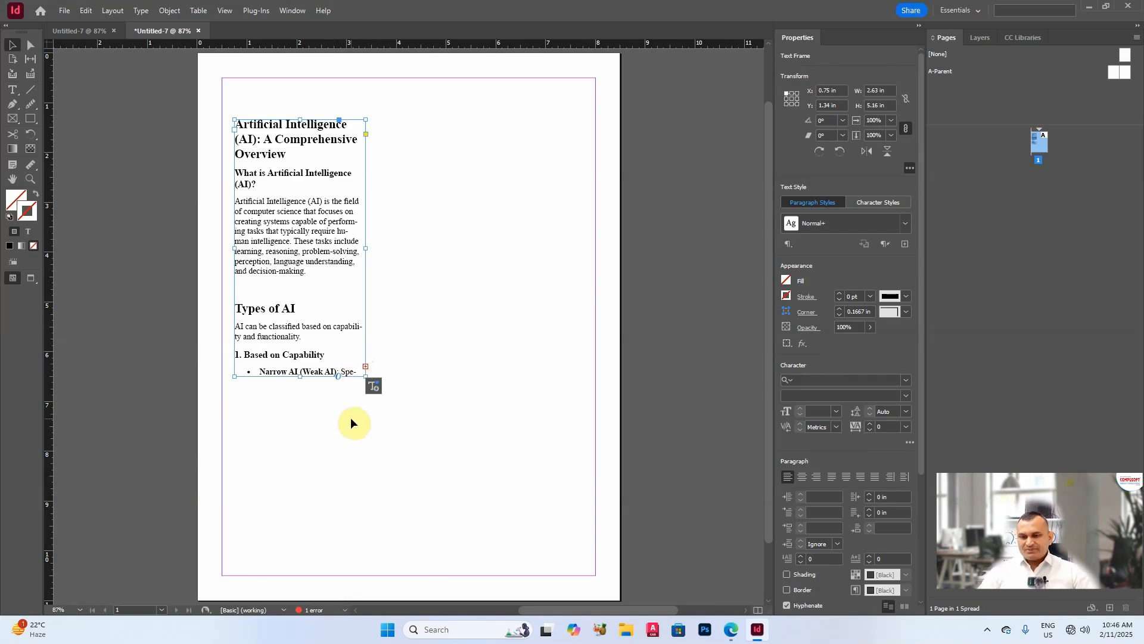
Thread the overset text through three more frames, about 3.18 × 4.66 in, 3.3 × 2.8 in and 1.44 × 3.08 in
{"action": "left_click", "coordinate": [366, 367]}
{"action": "left_click_drag", "start_coordinate": [411, 119], "coordinate": [567, 345]}
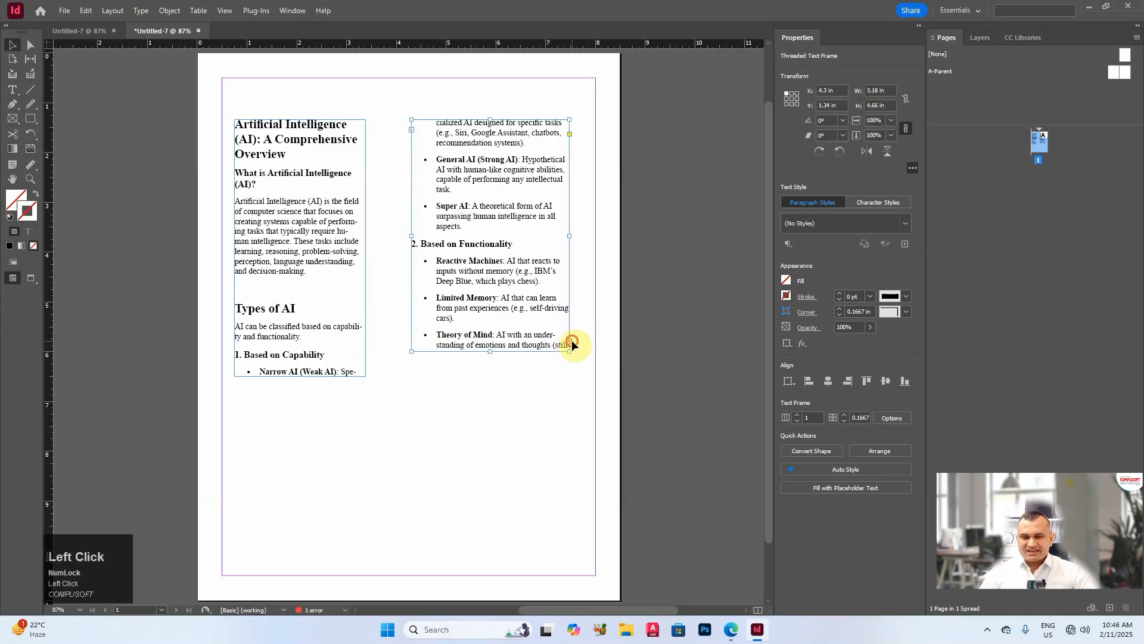
{"action": "left_click", "coordinate": [570, 341]}
{"action": "left_click_drag", "start_coordinate": [269, 411], "coordinate": [434, 550]}
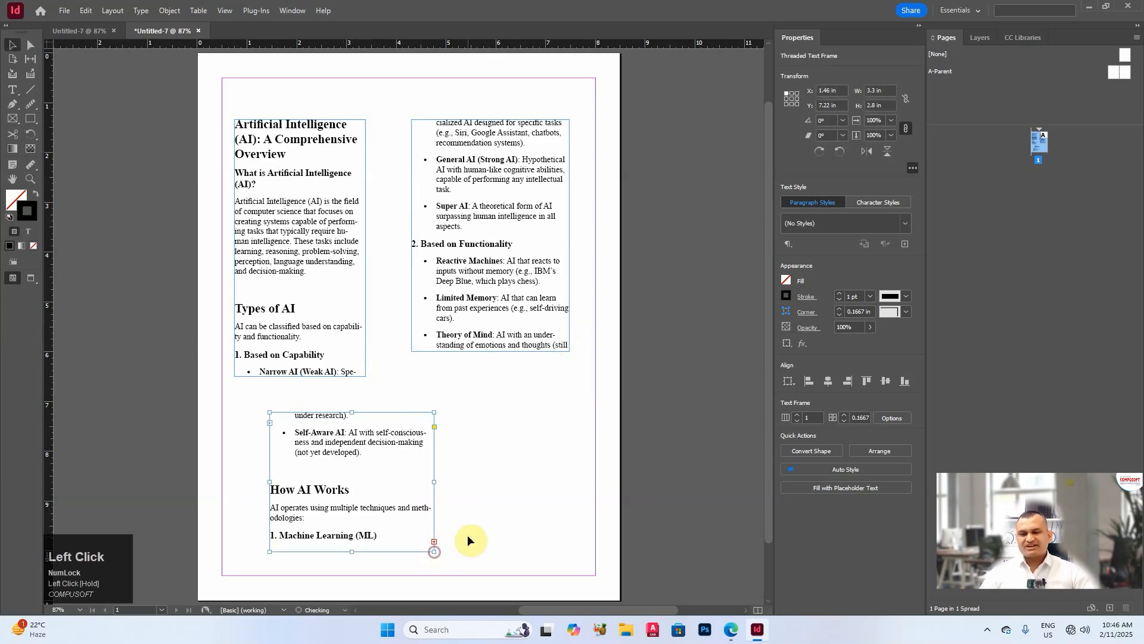
{"action": "left_click", "coordinate": [434, 543]}
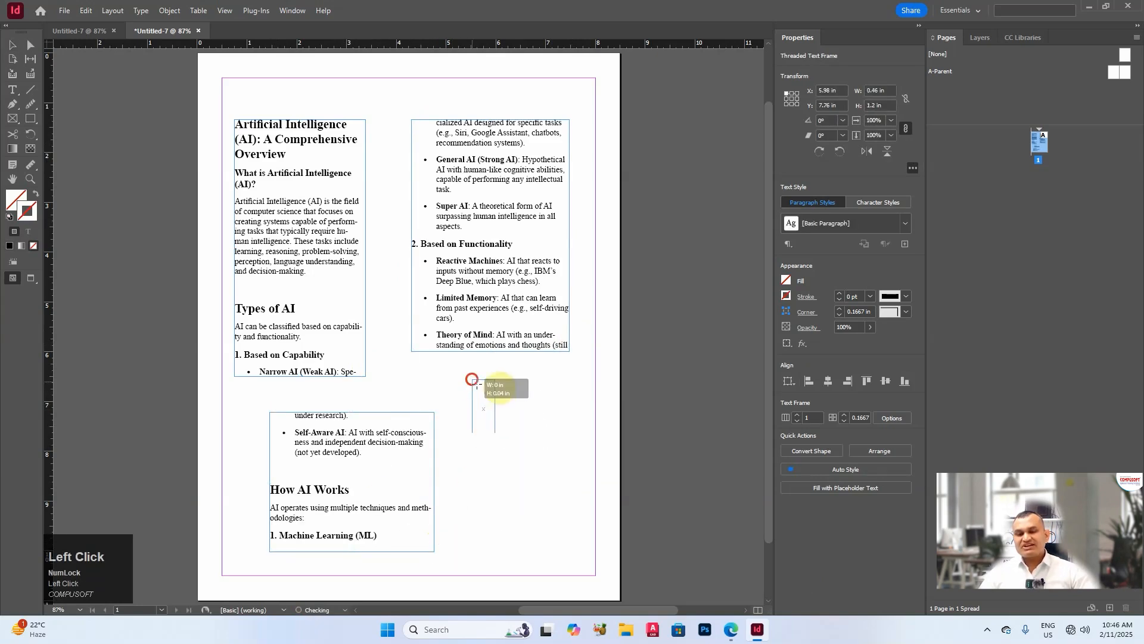
{"action": "left_click_drag", "start_coordinate": [472, 379], "coordinate": [543, 532]}
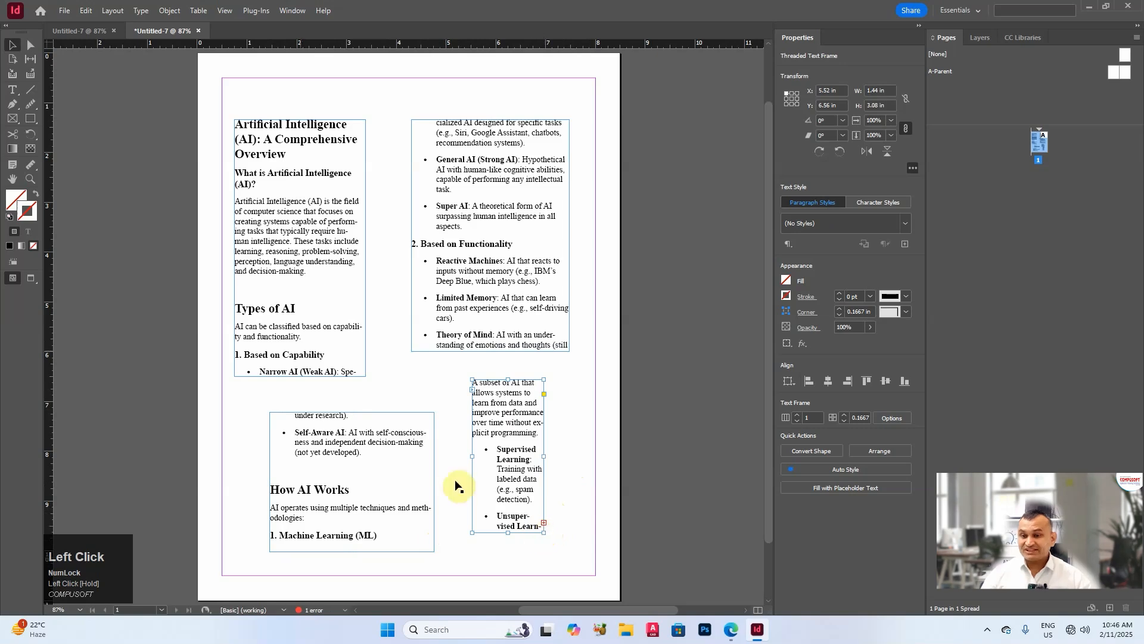
Reshape the first text frame with Direct Selection by moving its lower-right and upper-right corner points upward
{"action": "left_click", "coordinate": [31, 45]}
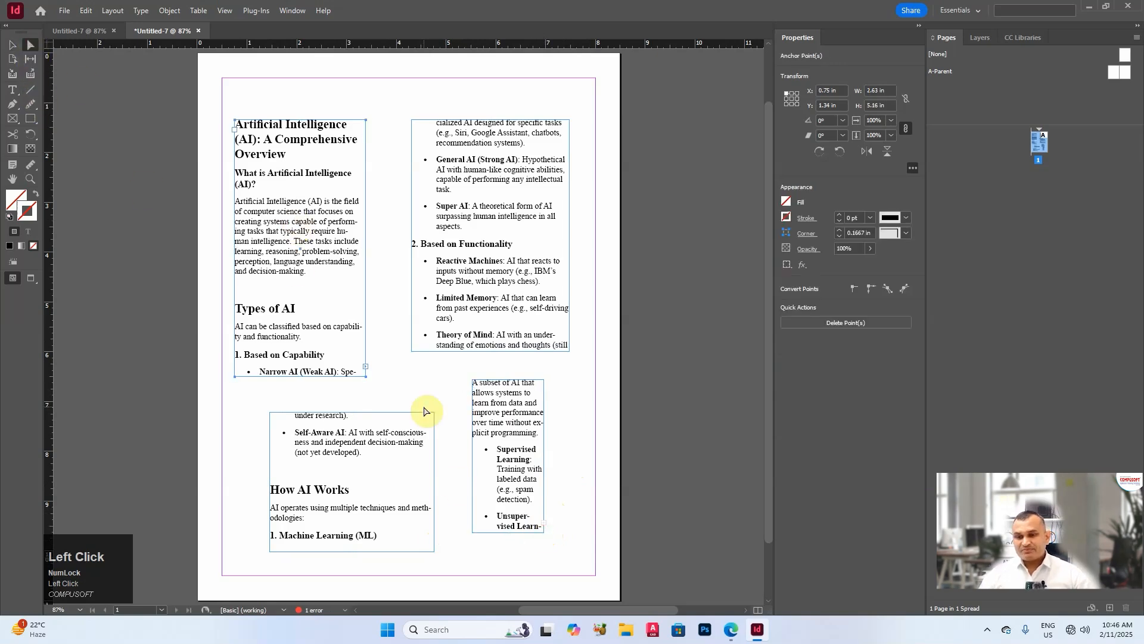
{"action": "left_click", "coordinate": [374, 360]}
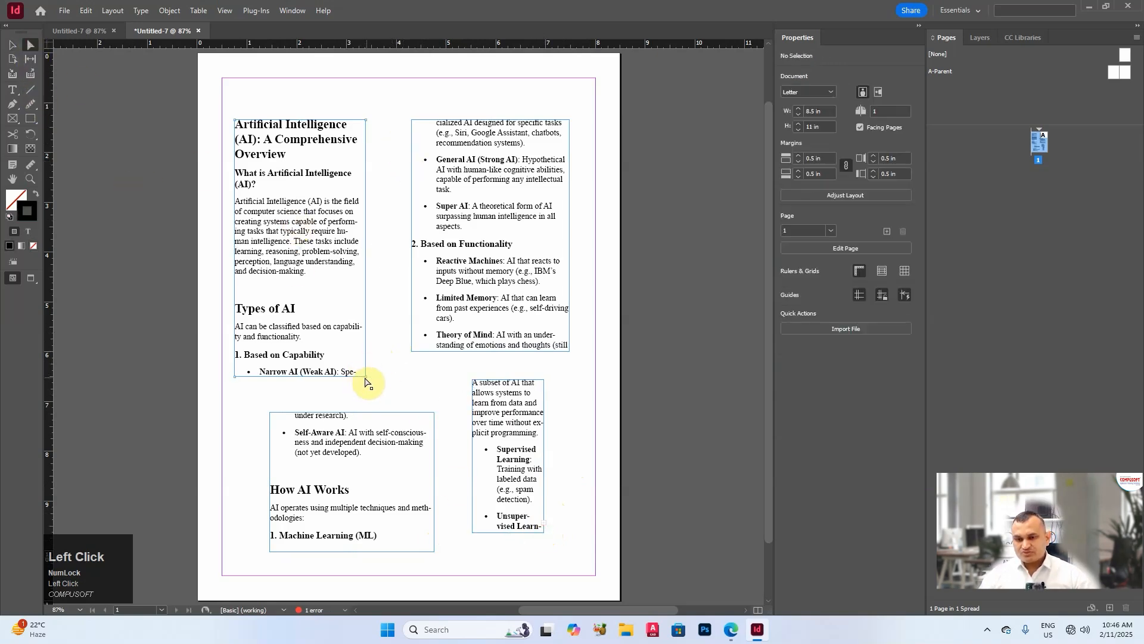
{"action": "left_click_drag", "start_coordinate": [366, 377], "coordinate": [369, 296]}
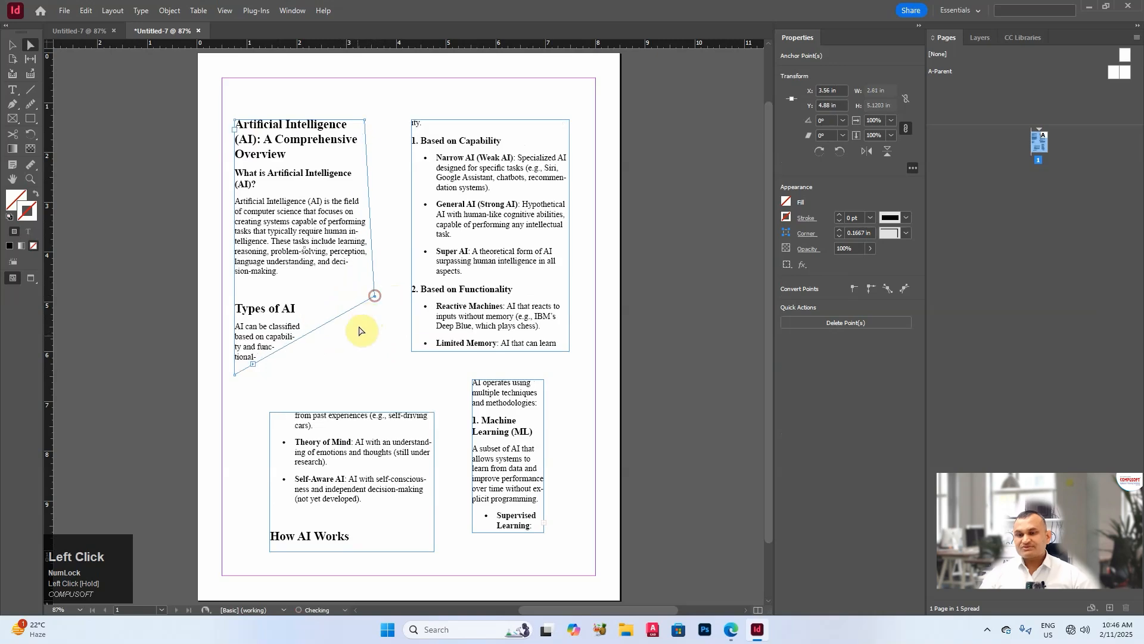
{"action": "left_click_drag", "start_coordinate": [366, 120], "coordinate": [372, 91]}
Convert the first frame's lower-right corner into a smooth curve with the Convert Direction Point tool
{"action": "left_click_drag", "start_coordinate": [12, 109], "coordinate": [88, 156]}
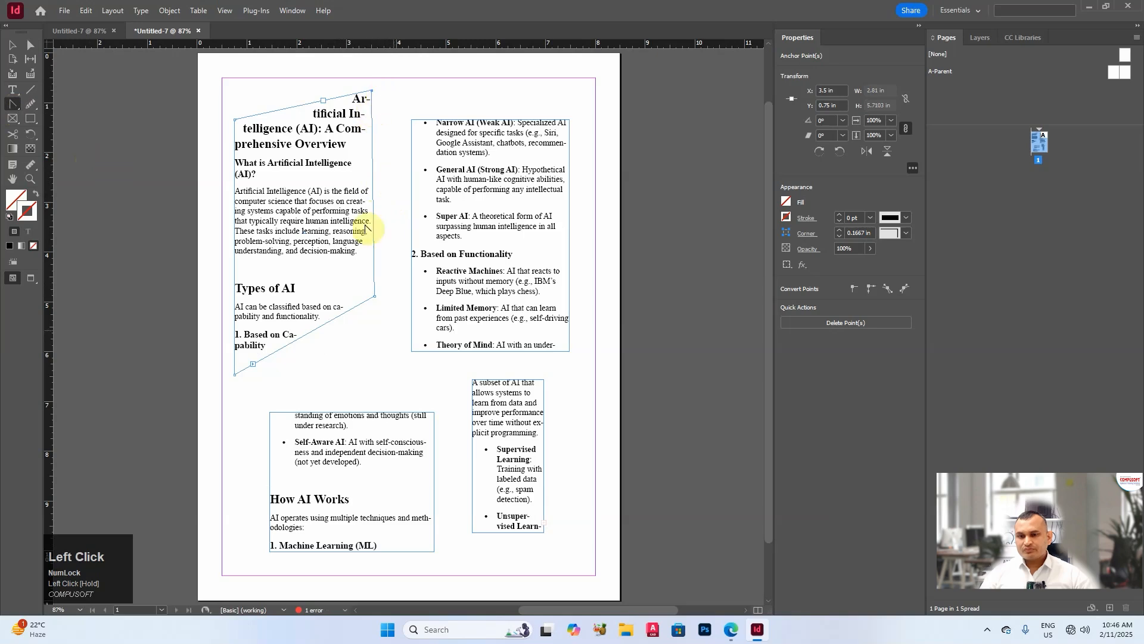
{"action": "left_click", "coordinate": [374, 298]}
{"action": "left_click_drag", "start_coordinate": [374, 298], "coordinate": [409, 224]}
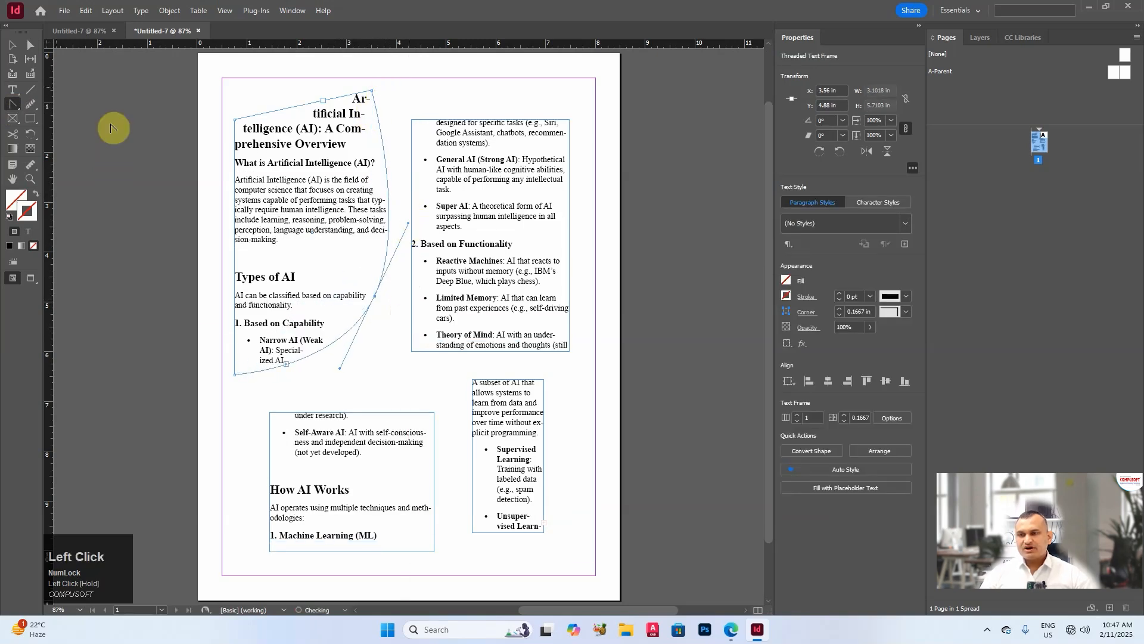
Move the curved anchor point up and inward to about X 3.11 in, Y 3.67 in, and slightly extend its upper direction handle
{"action": "left_click", "coordinate": [33, 40]}
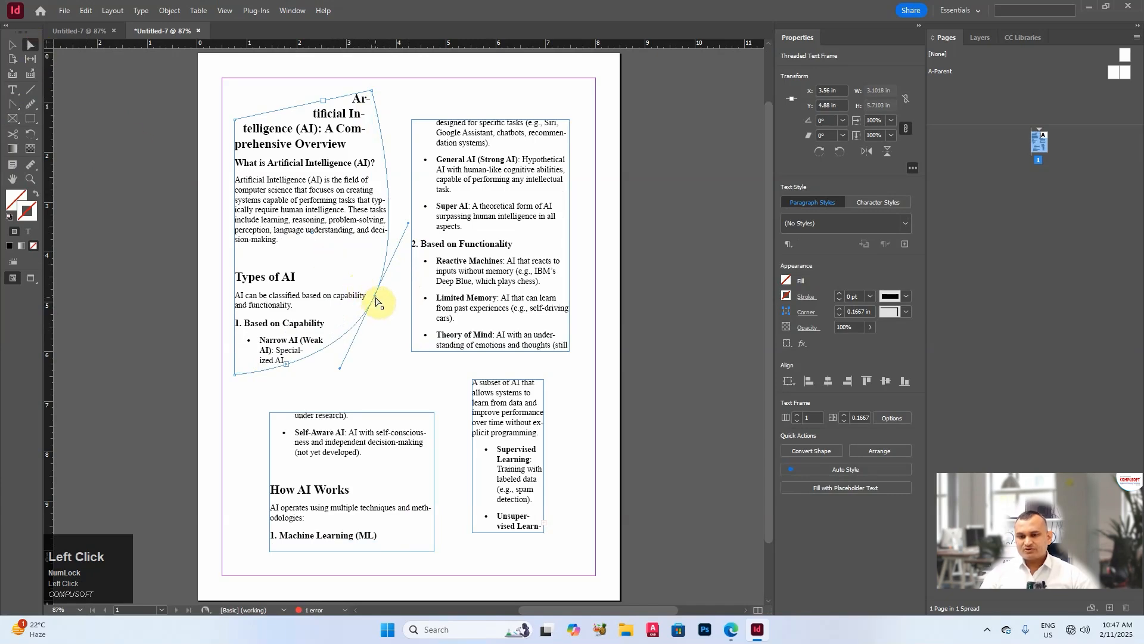
{"action": "left_click_drag", "start_coordinate": [376, 300], "coordinate": [358, 249]}
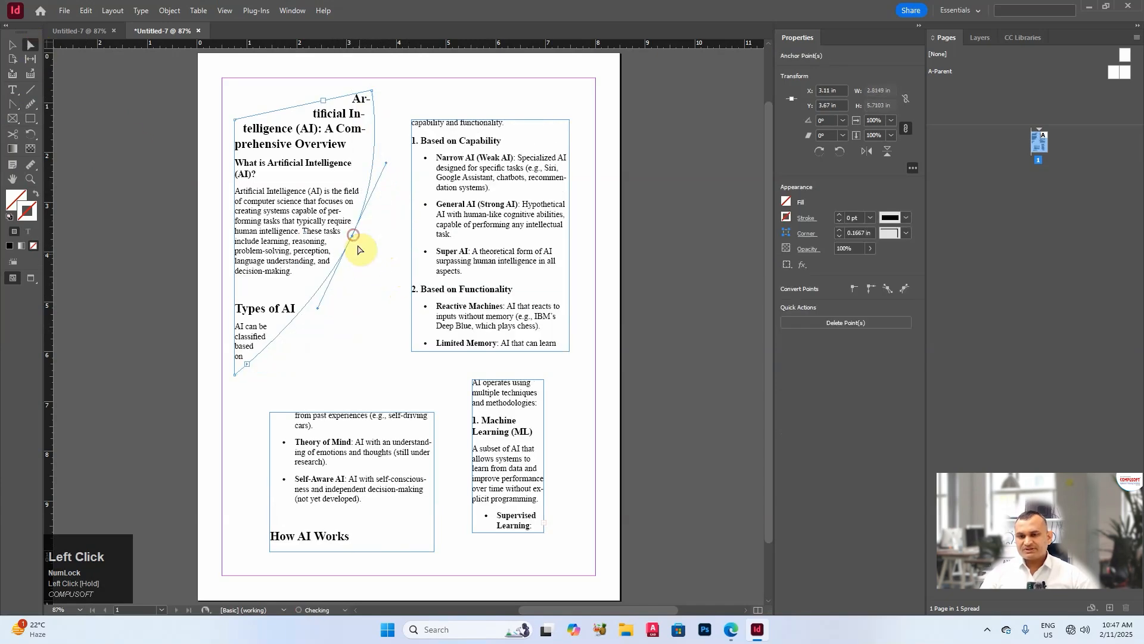
{"action": "left_click_drag", "start_coordinate": [386, 163], "coordinate": [392, 154]}
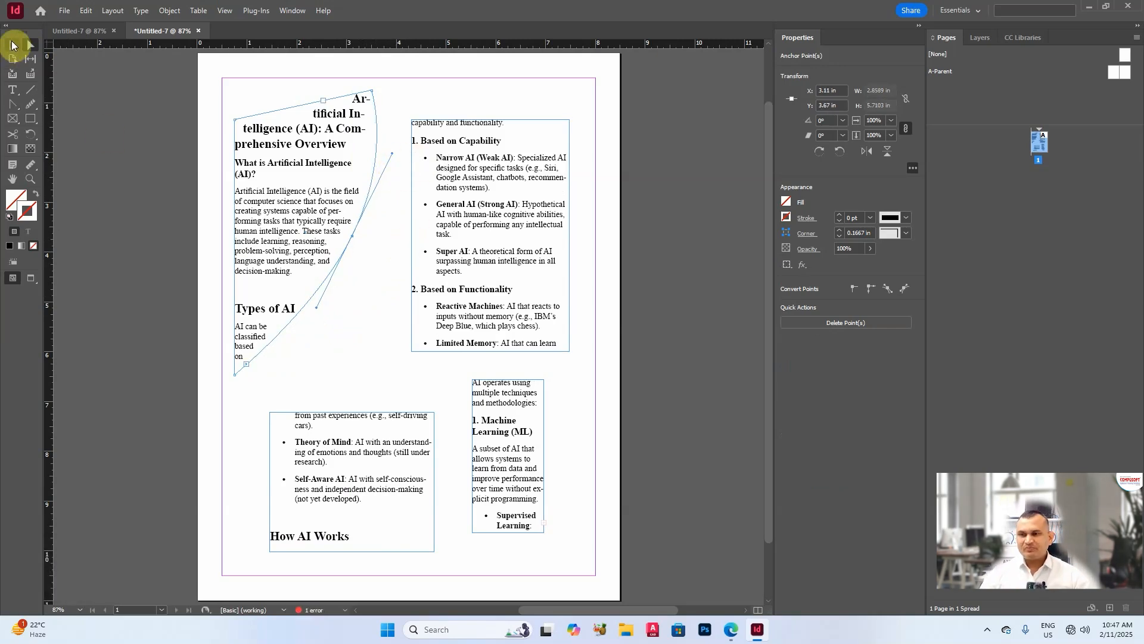
{"action": "left_click", "coordinate": [12, 44]}
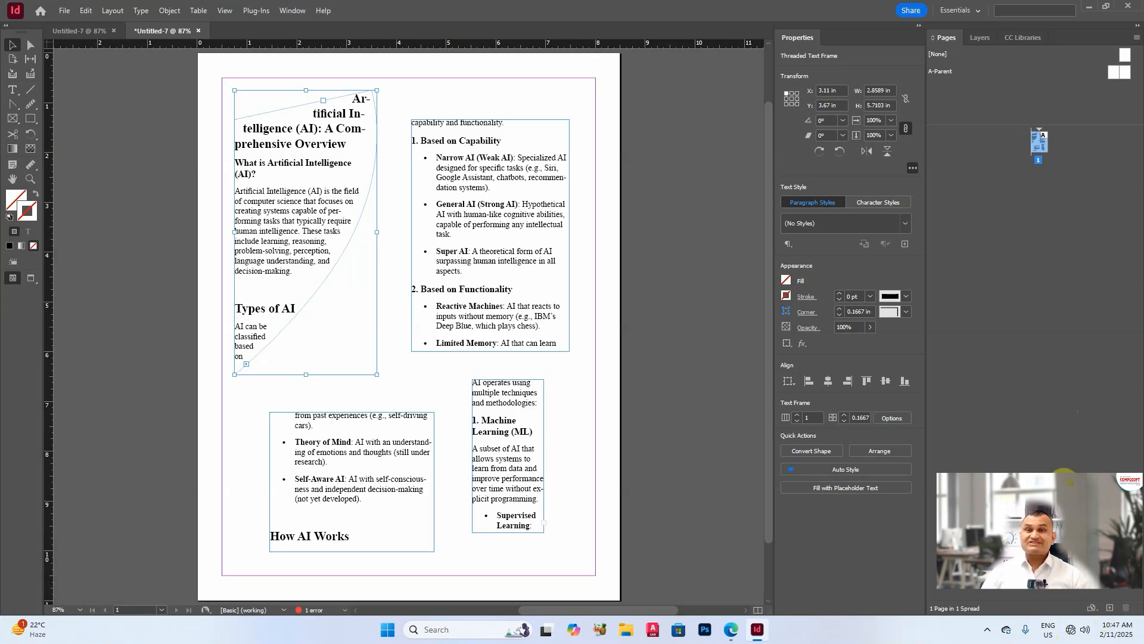
{"action": "scroll", "coordinate": [1013, 238], "scroll_direction": "up", "scroll_amount": 1}
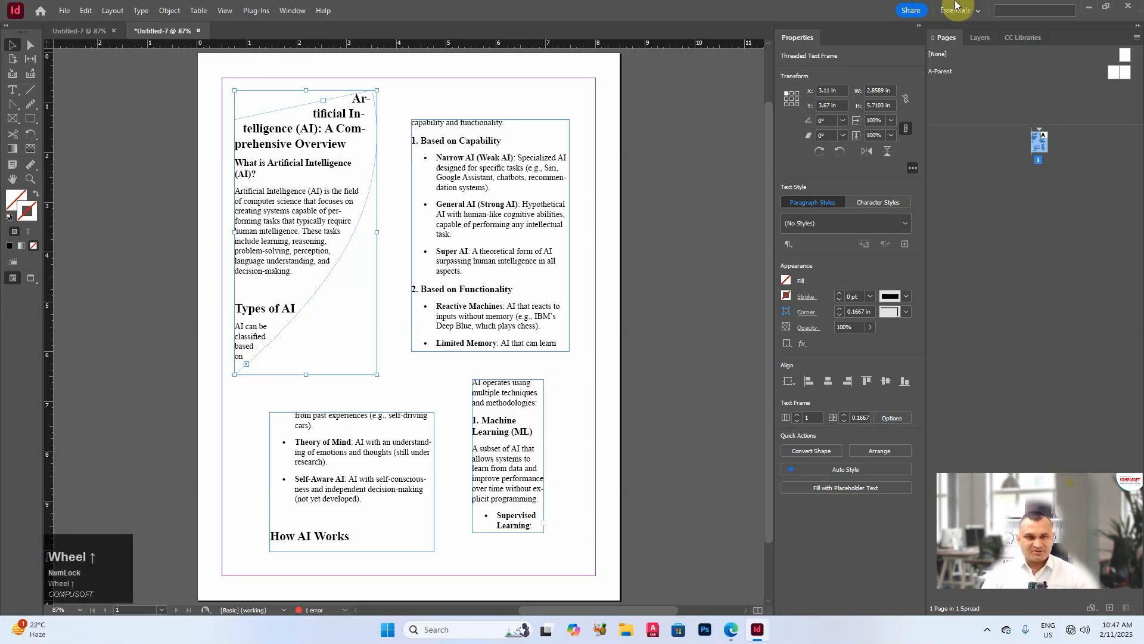
{"action": "left_click", "coordinate": [943, 72]}
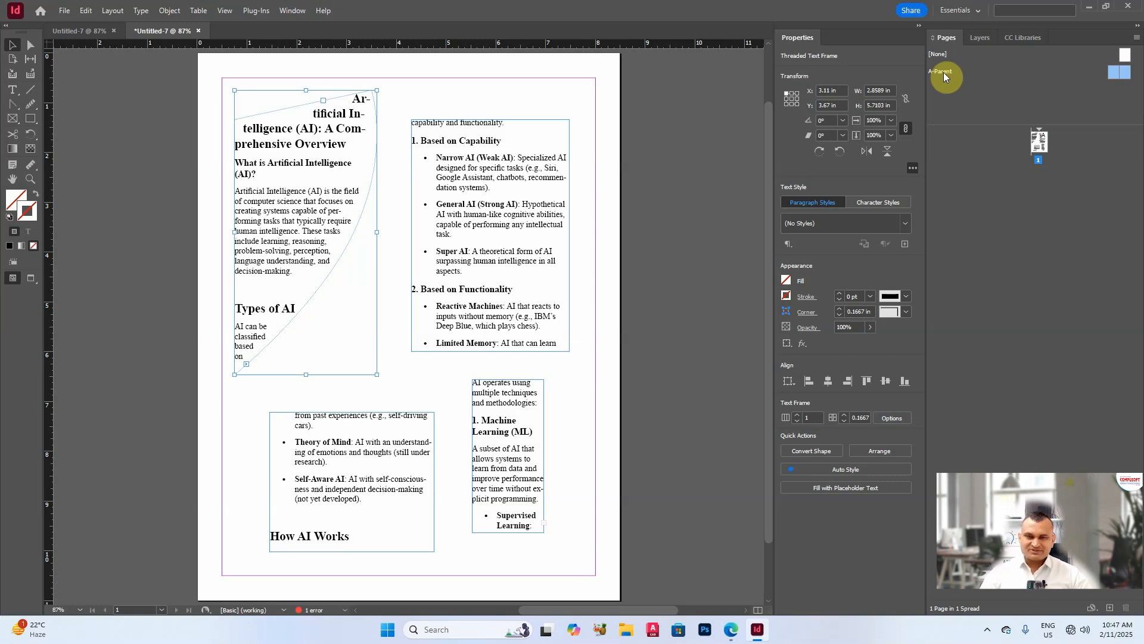
{"action": "left_click", "coordinate": [942, 73]}
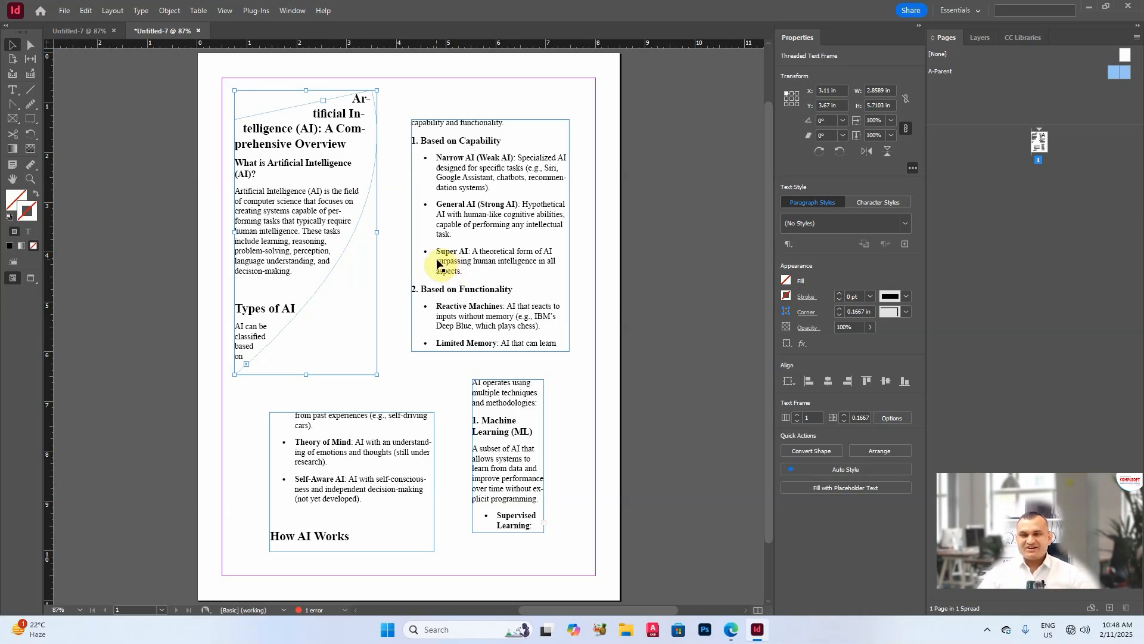
Delete all four threaded text frames from page 1
{"action": "left_click", "coordinate": [487, 256]}
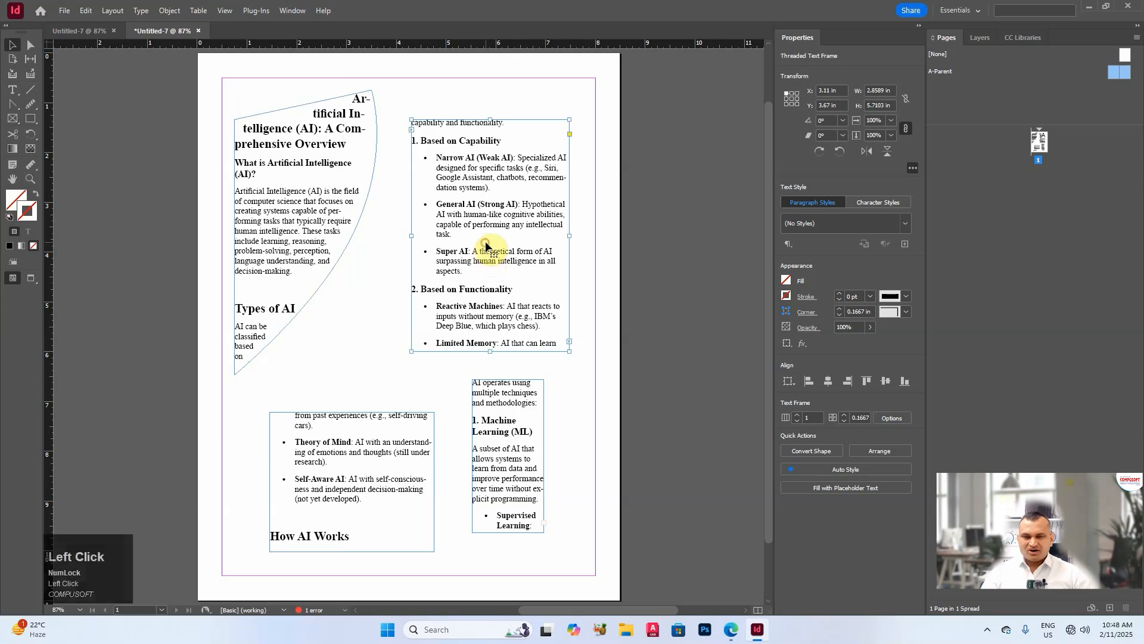
{"action": "key", "text": "Delete"}
{"action": "left_click", "coordinate": [314, 202]}
{"action": "key", "text": "Delete"}
{"action": "left_click", "coordinate": [378, 472]}
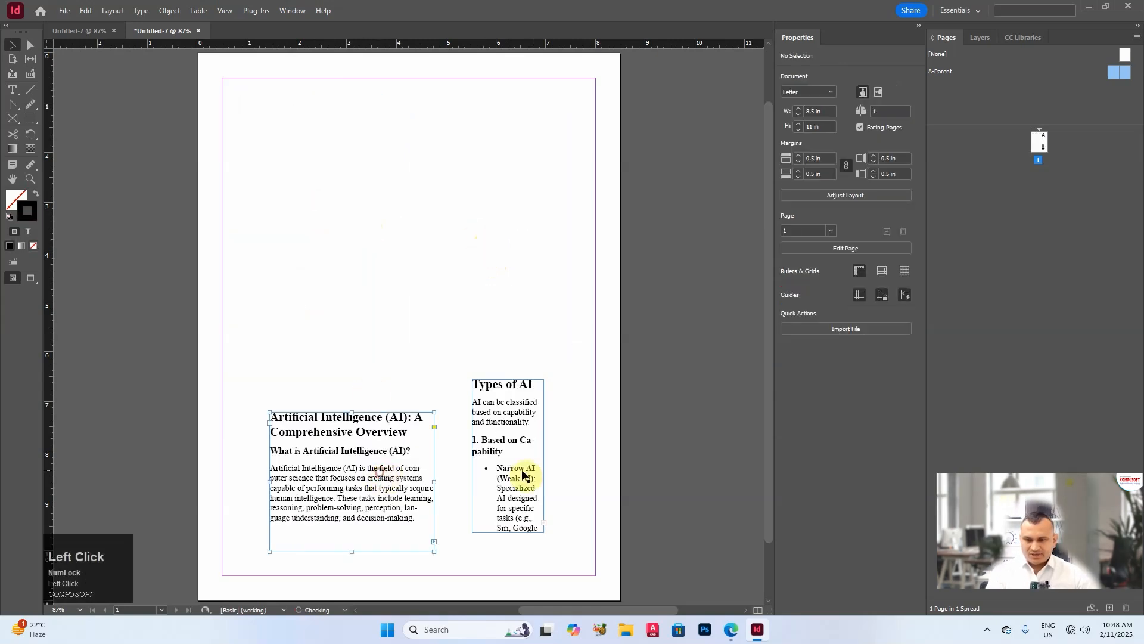
{"action": "key", "text": "Delete"}
{"action": "left_click", "coordinate": [523, 463]}
{"action": "key", "text": "Delete"}
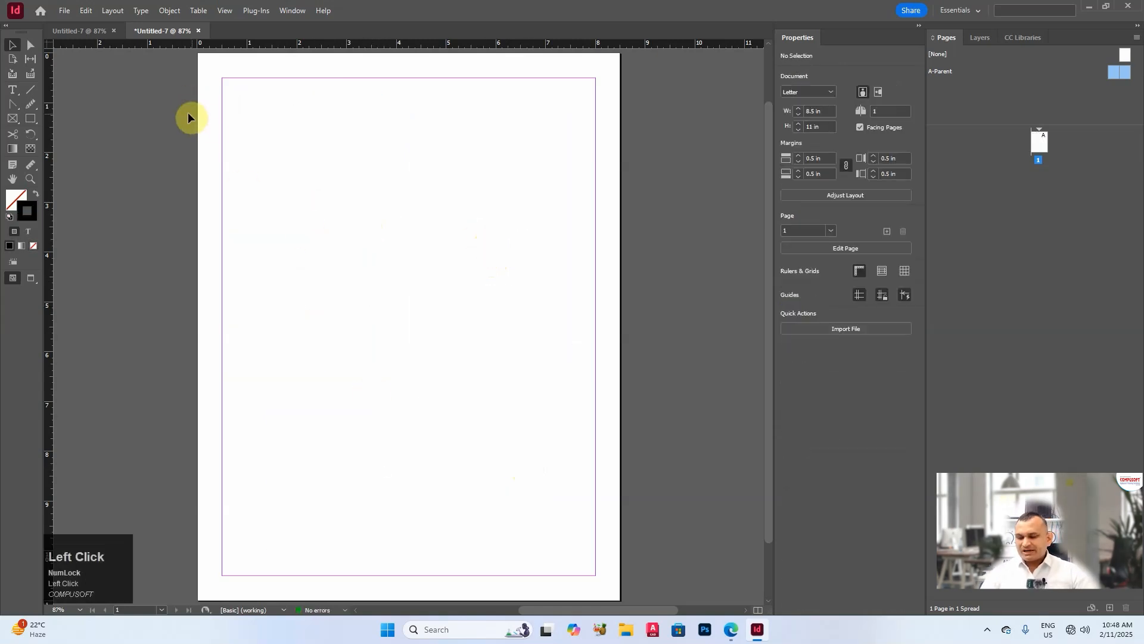
Hide the rulers and show them again
{"action": "key", "text": "ctrl+r"}
{"action": "key", "text": "ctrl+r"}
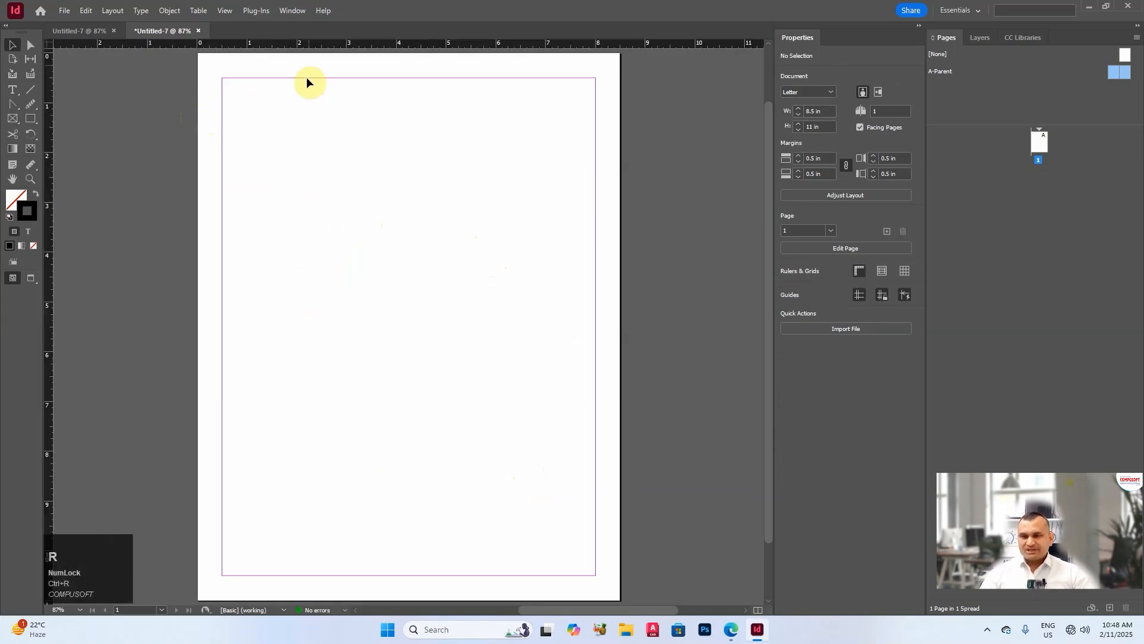
Add a horizontal ruler guide at Y 3.28 in and vertical ruler guides at X 3.625 in and about X 2 in
{"action": "left_click_drag", "start_coordinate": [309, 47], "coordinate": [321, 216]}
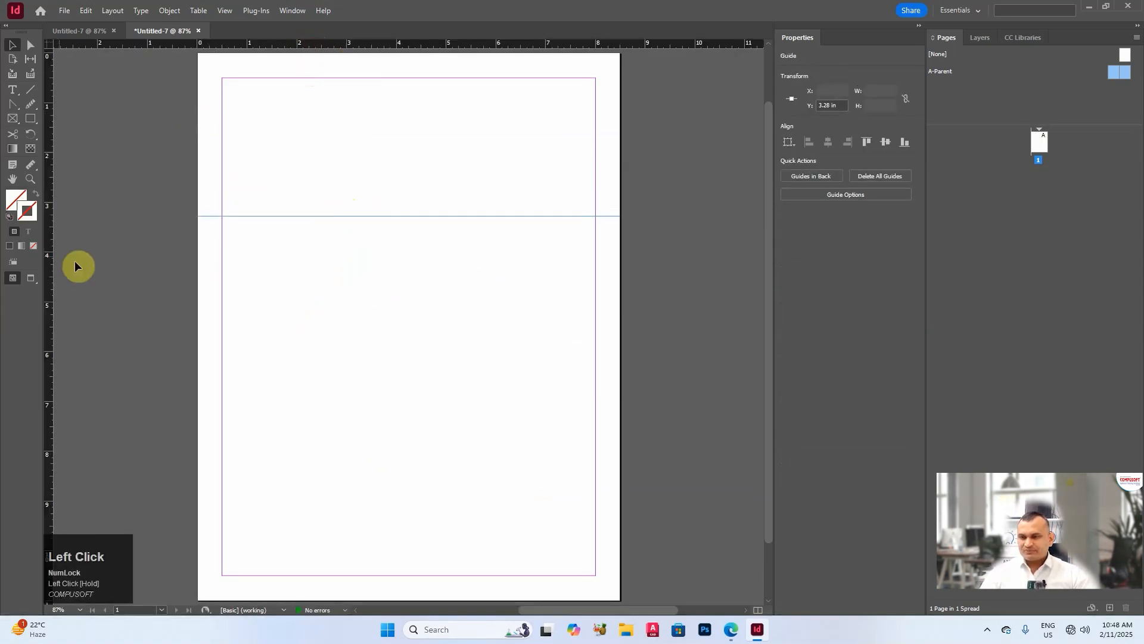
{"action": "left_click_drag", "start_coordinate": [48, 245], "coordinate": [378, 244]}
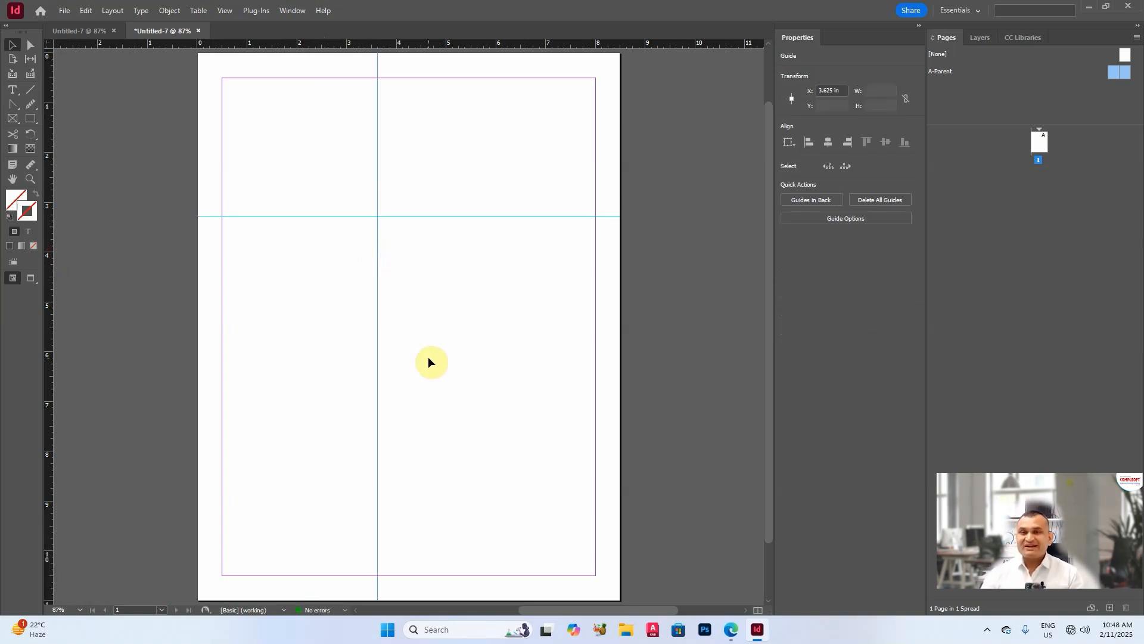
{"action": "scroll", "coordinate": [429, 358], "scroll_direction": "up", "scroll_amount": 1}
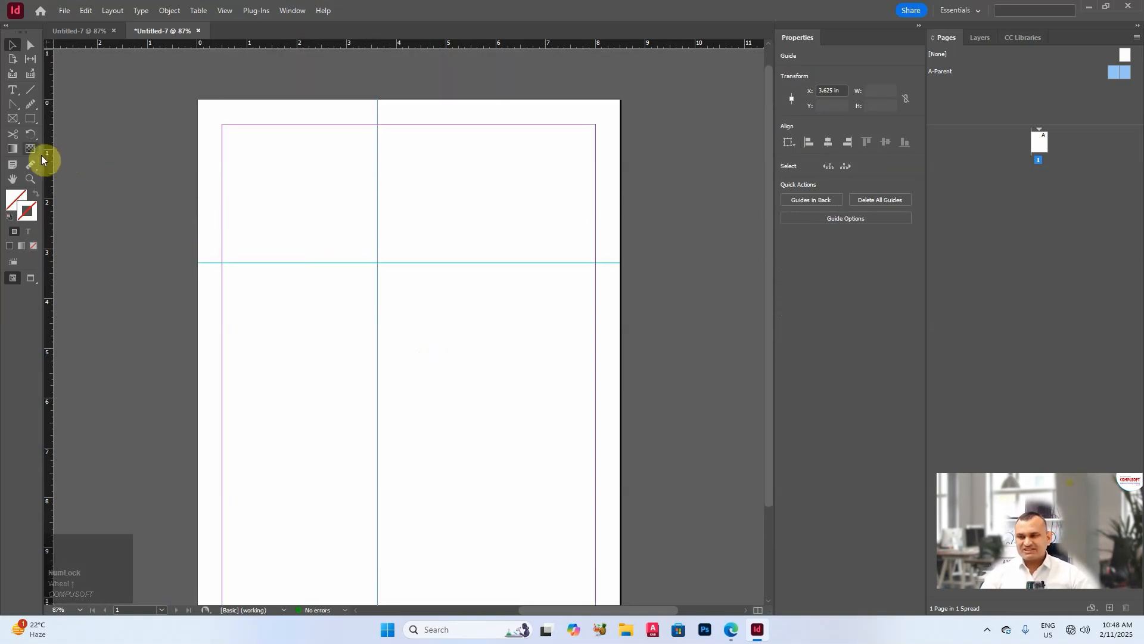
{"action": "left_click_drag", "start_coordinate": [48, 128], "coordinate": [380, 520]}
Draw a text frame between the two vertical guides, from the horizontal guide down to about 8.5 in, and fill it with placeholder text
{"action": "left_click", "coordinate": [12, 91]}
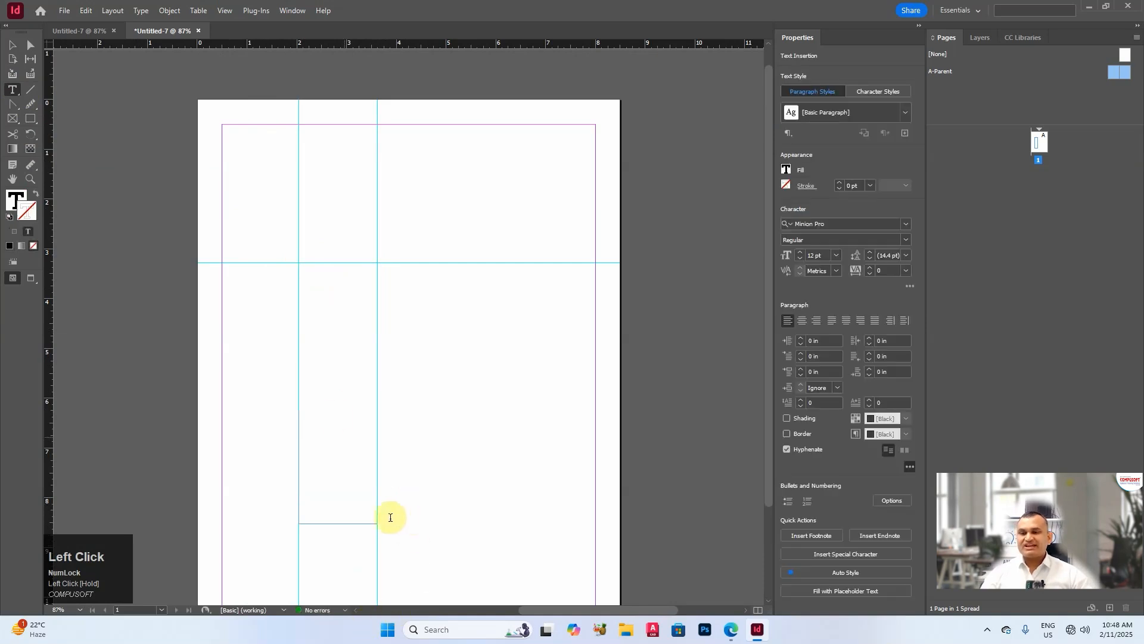
{"action": "right_click", "coordinate": [305, 317]}
{"action": "left_click", "coordinate": [383, 501]}
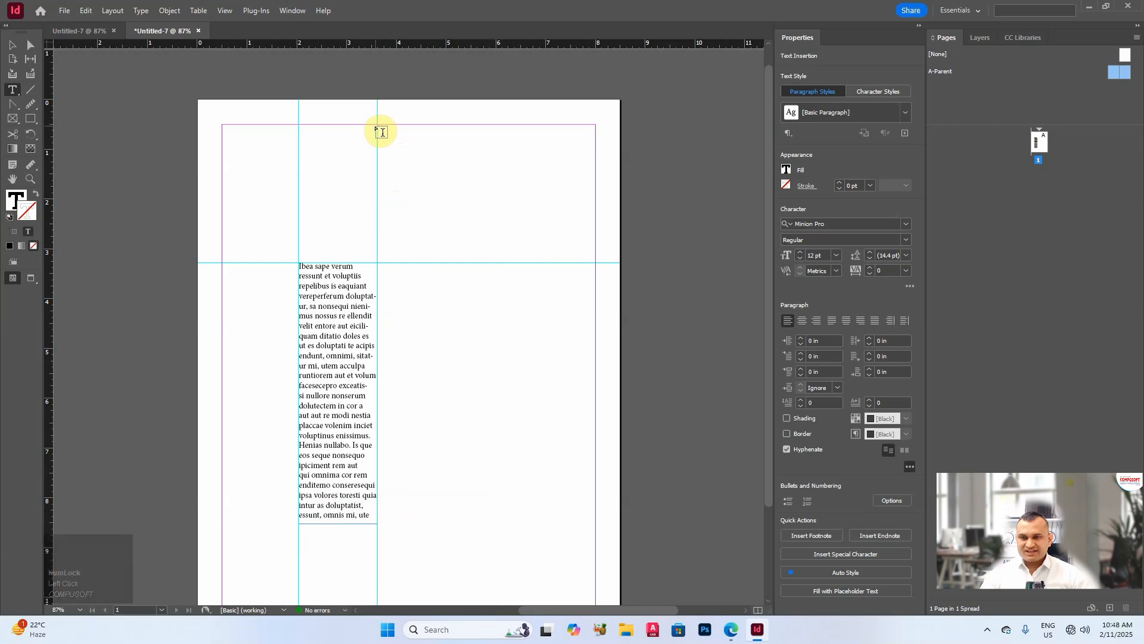
Draw a second text frame above the horizontal guide, from the 3.625 in guide to the right margin, and fill it with placeholder text
{"action": "left_click_drag", "start_coordinate": [382, 127], "coordinate": [595, 262]}
{"action": "right_click", "coordinate": [485, 171]}
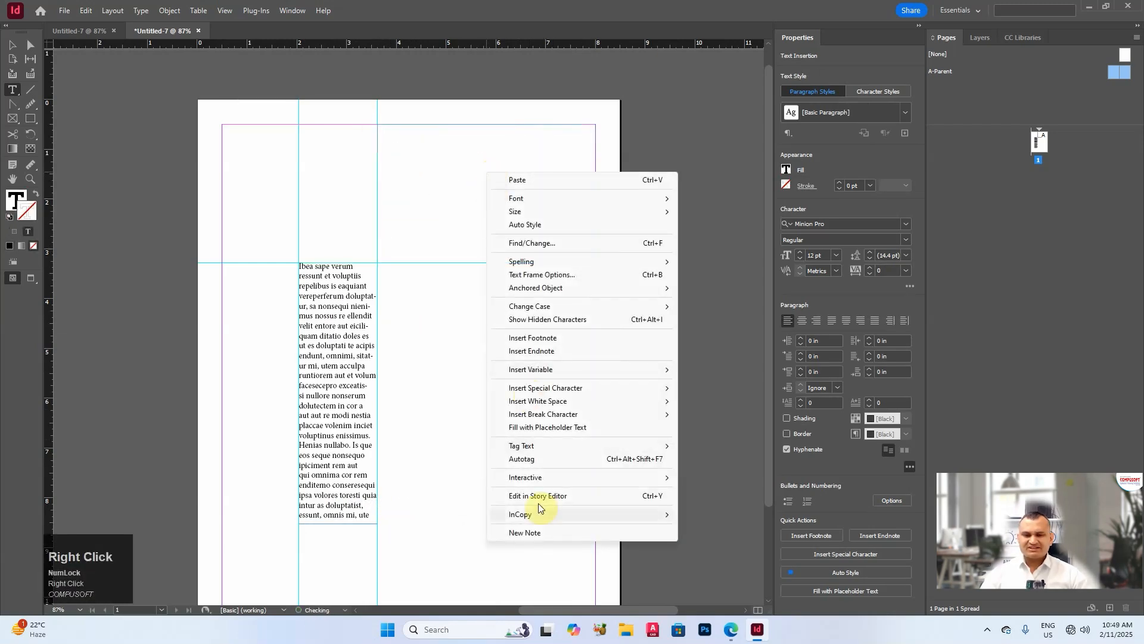
{"action": "left_click", "coordinate": [550, 430]}
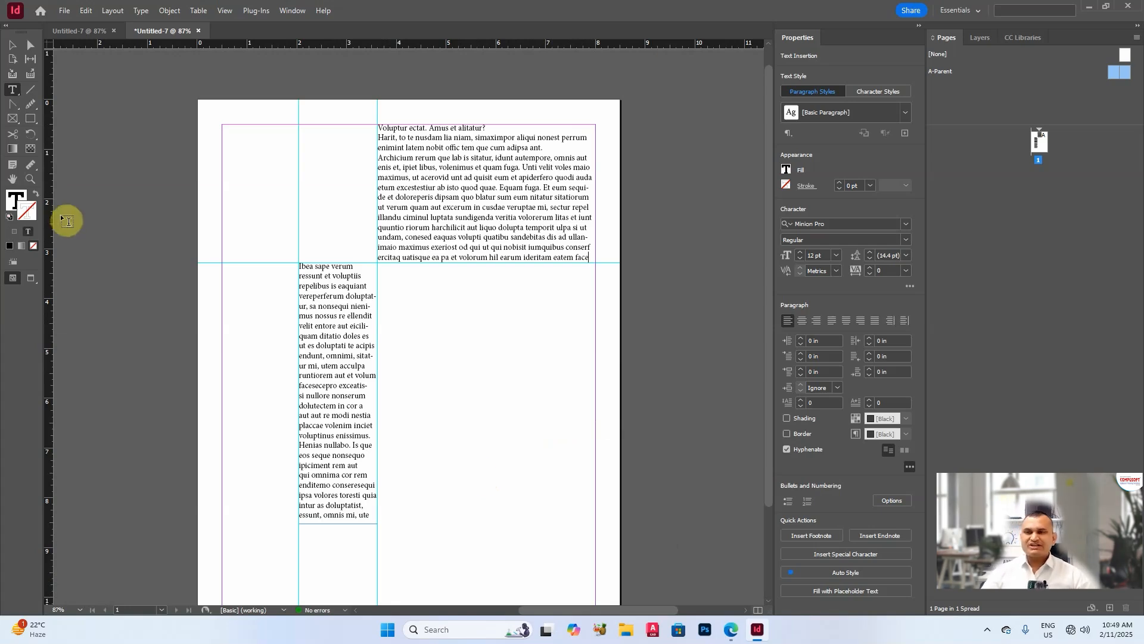
Delete the vertical guide at about X 2 in
{"action": "left_click", "coordinate": [12, 44]}
{"action": "left_click_drag", "start_coordinate": [294, 141], "coordinate": [279, 142]}
{"action": "key", "text": "Delete"}
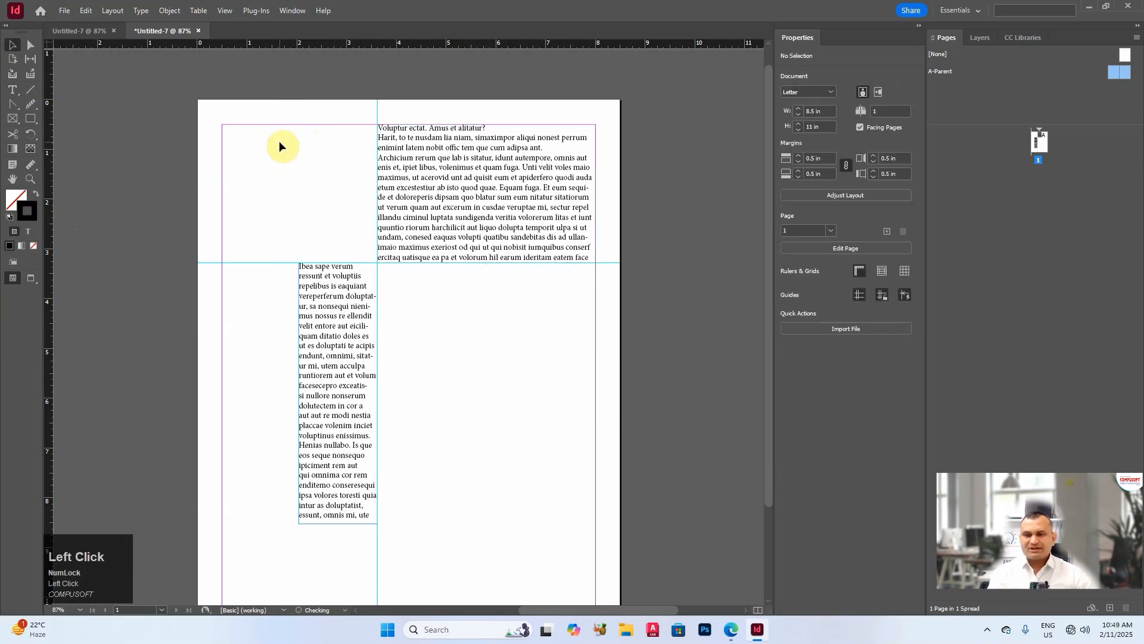
Hide the guides on the page and show them again
{"action": "left_click", "coordinate": [246, 262]}
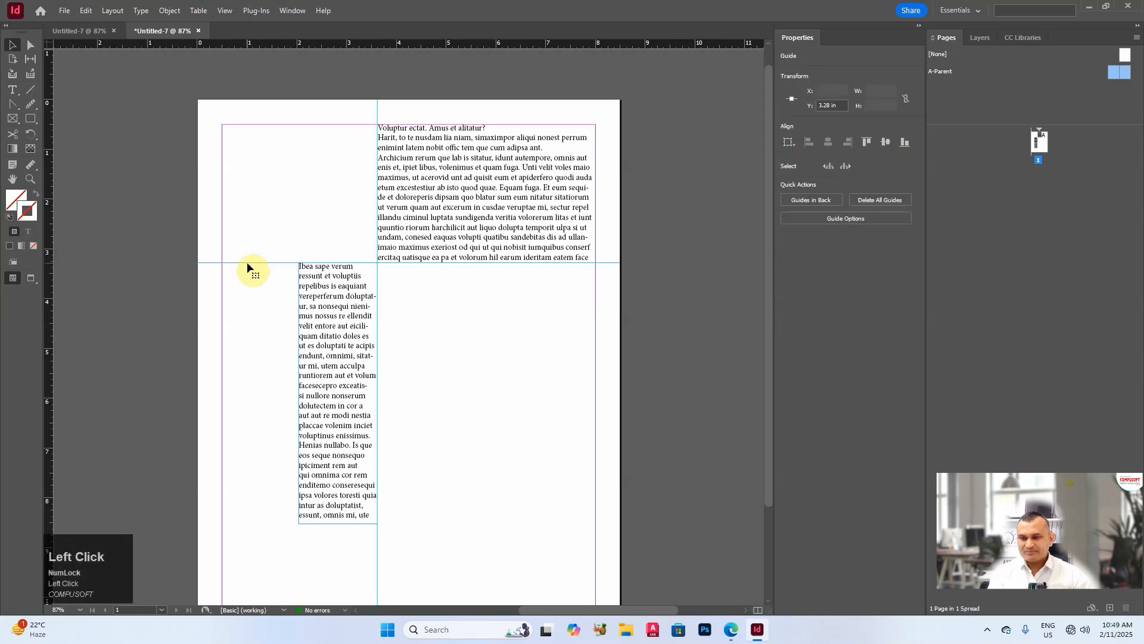
{"action": "right_click", "coordinate": [248, 262]}
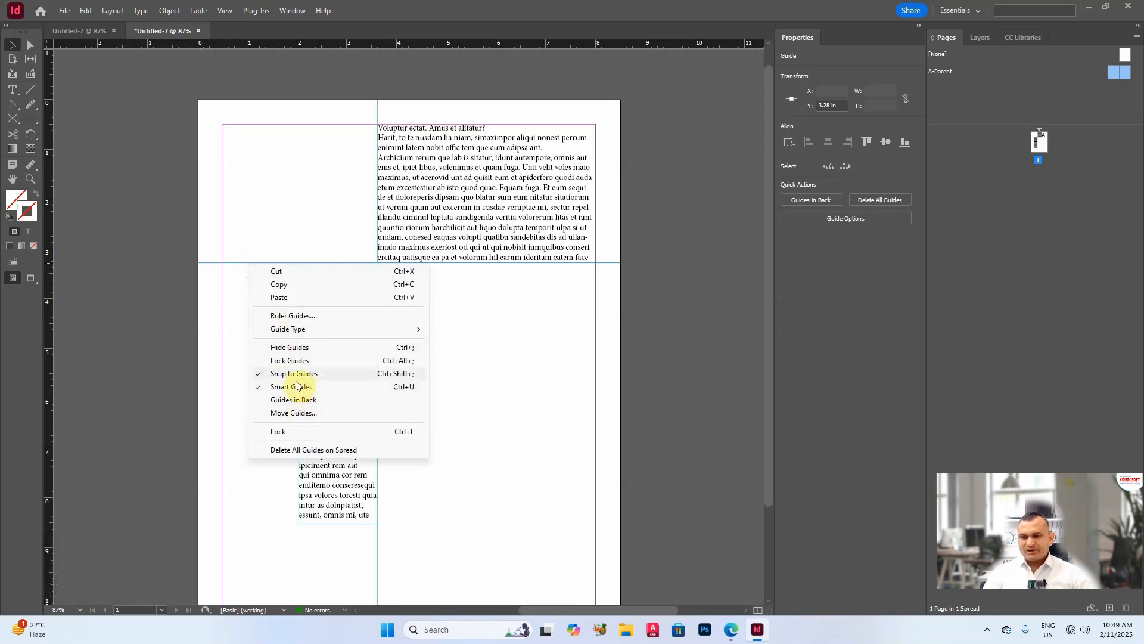
{"action": "left_click", "coordinate": [295, 348]}
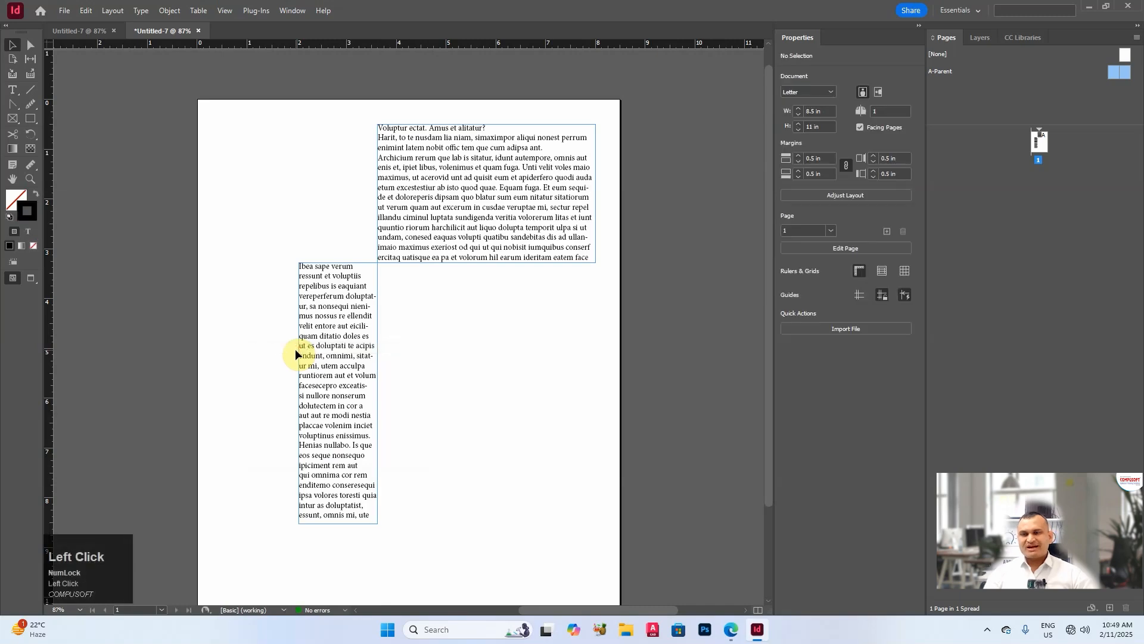
{"action": "left_click", "coordinate": [226, 11]}
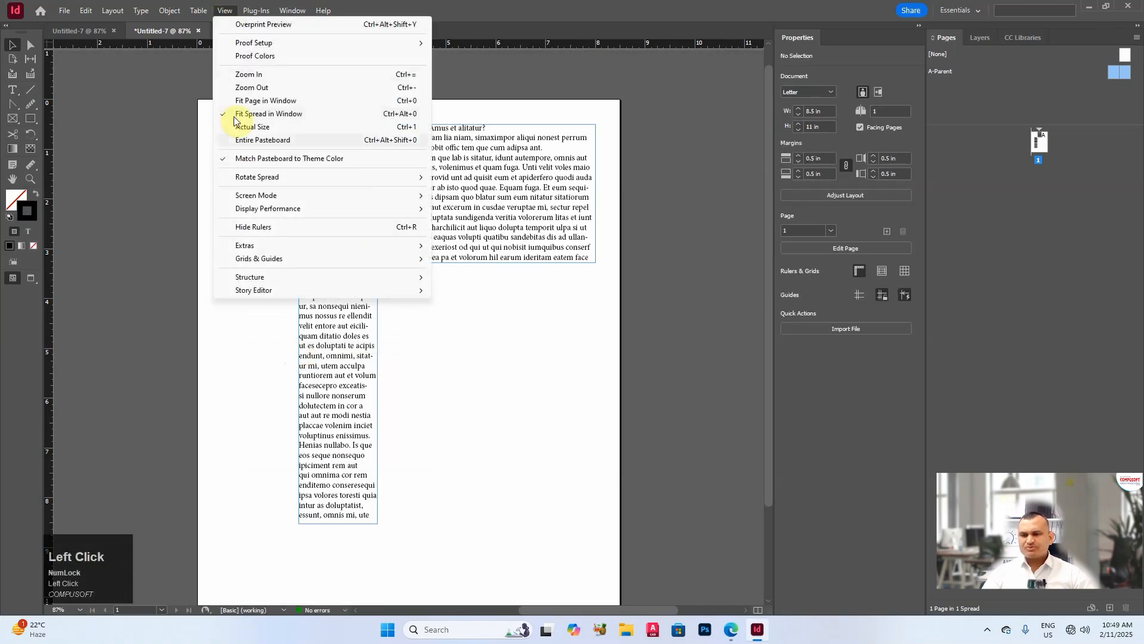
{"action": "mouse_move", "coordinate": [289, 258]}
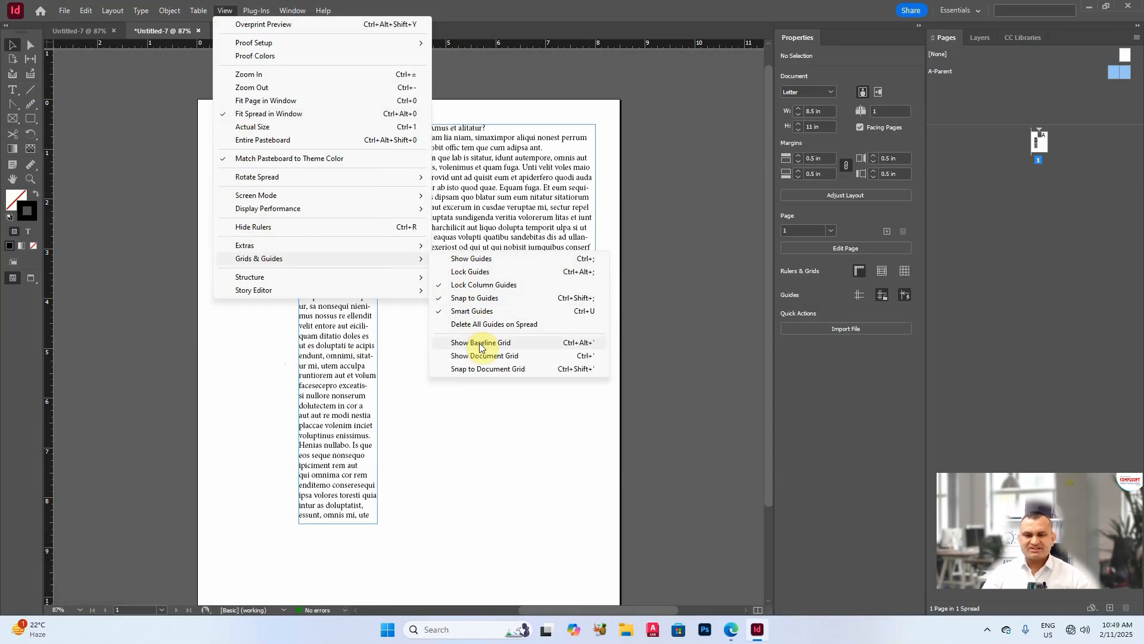
{"action": "left_click", "coordinate": [470, 259]}
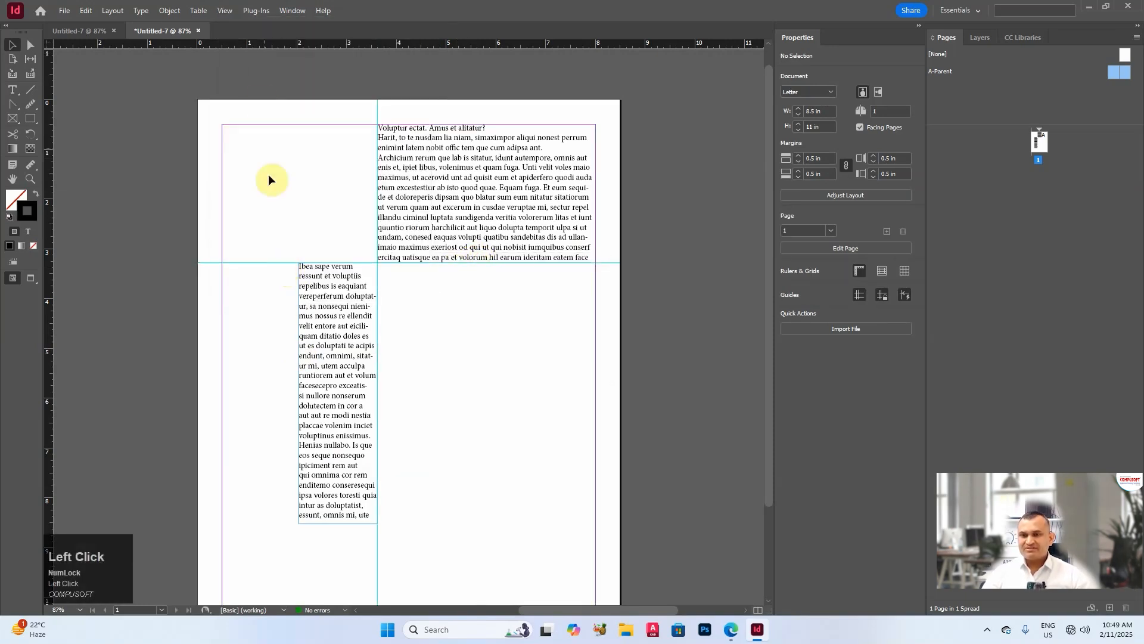
Delete all ruler guides on the spread
{"action": "left_click", "coordinate": [226, 11]}
{"action": "mouse_move", "coordinate": [301, 263]}
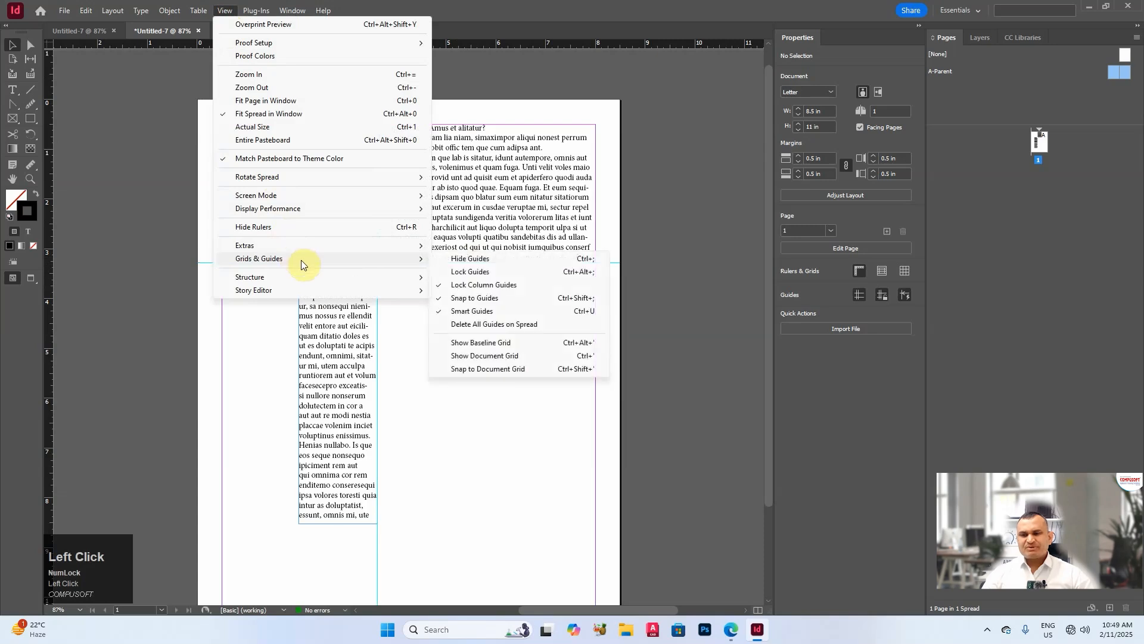
{"action": "left_click", "coordinate": [490, 325]}
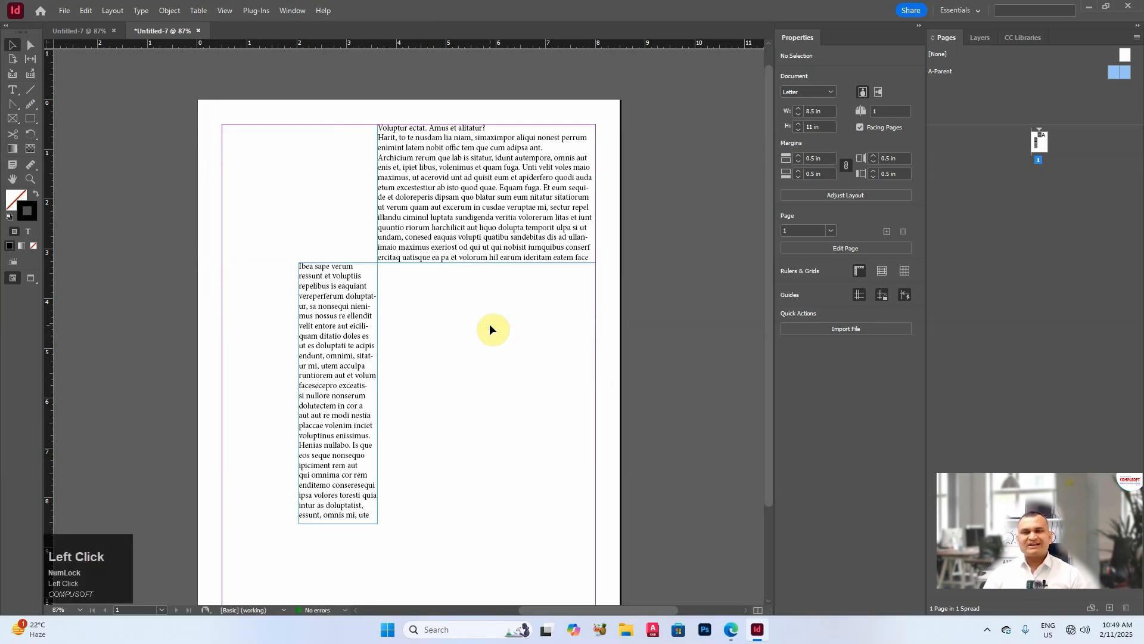